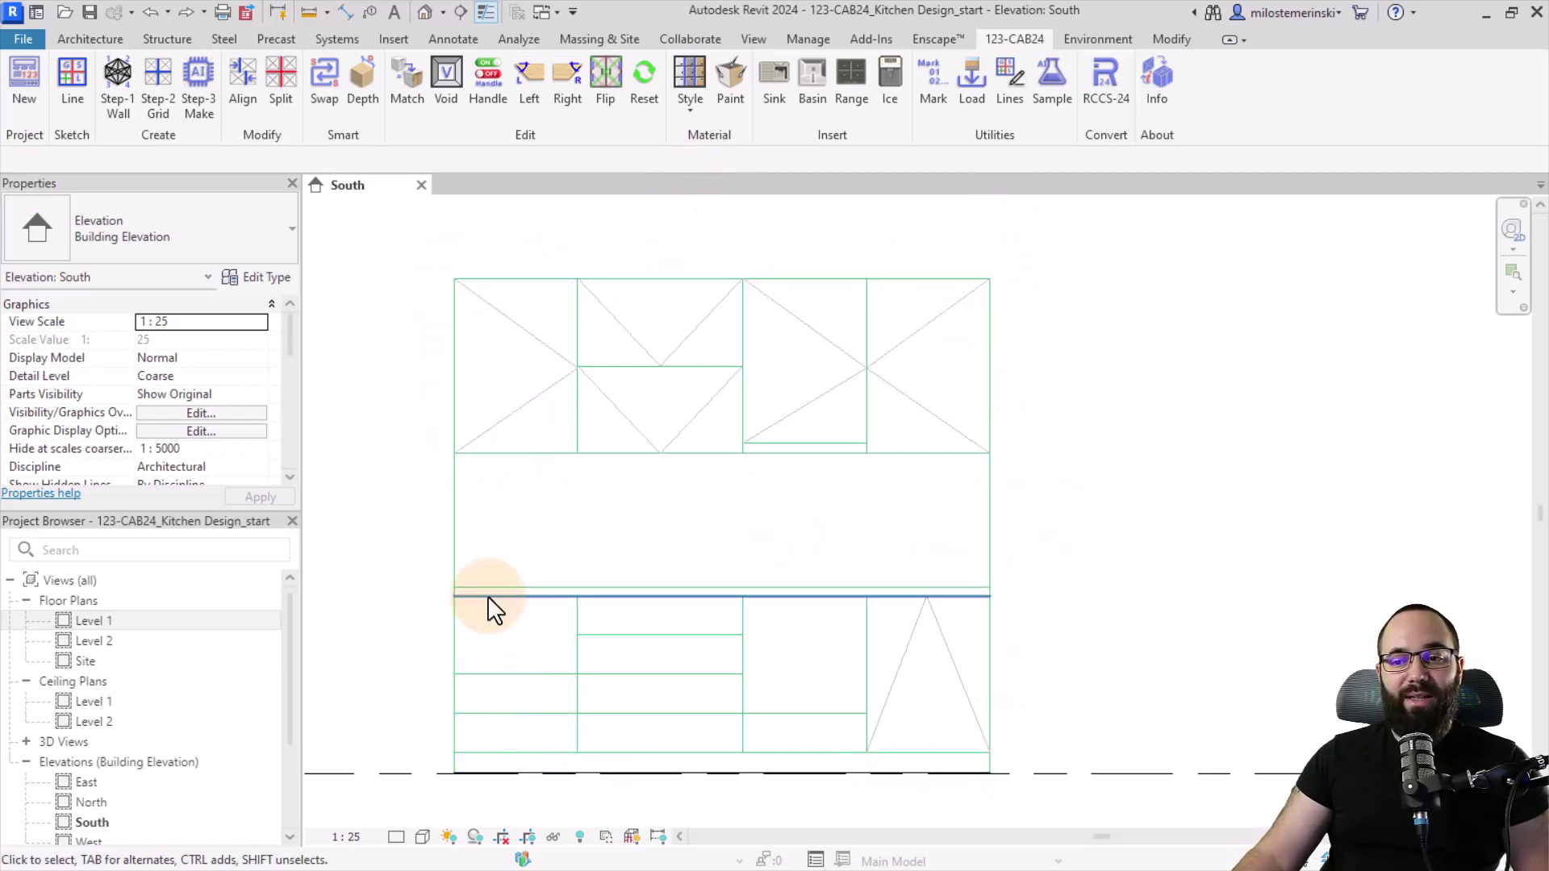
Generate the cabinet walls with Step-1 Wall and accept the renaming warning.
{"action": "middle_click_drag", "start_coordinate": [593, 512], "coordinate": [542, 516]}
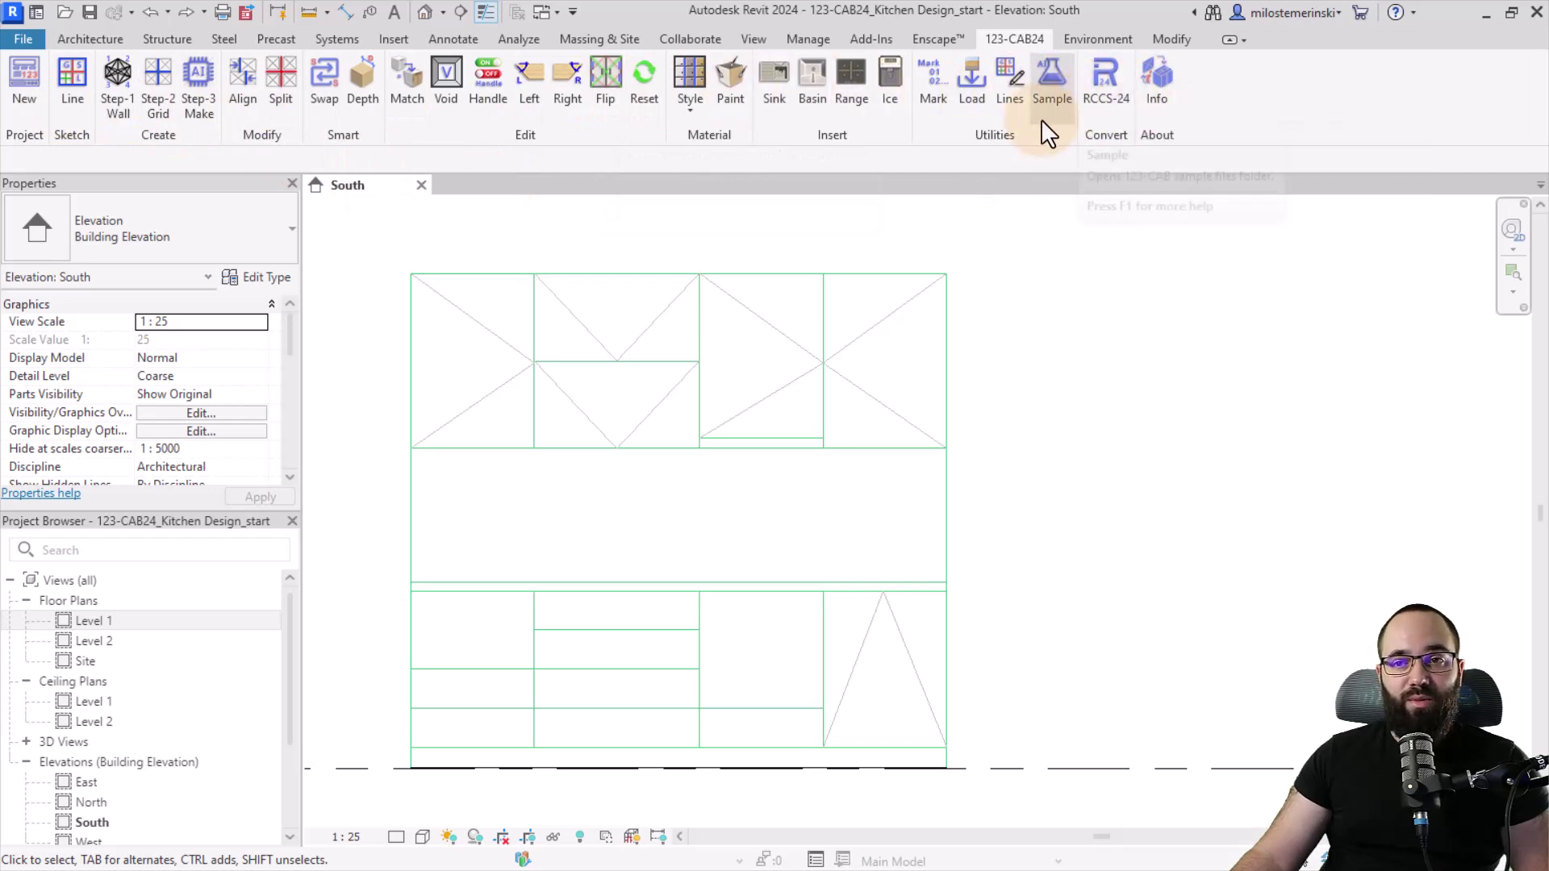
{"action": "left_click", "coordinate": [118, 109]}
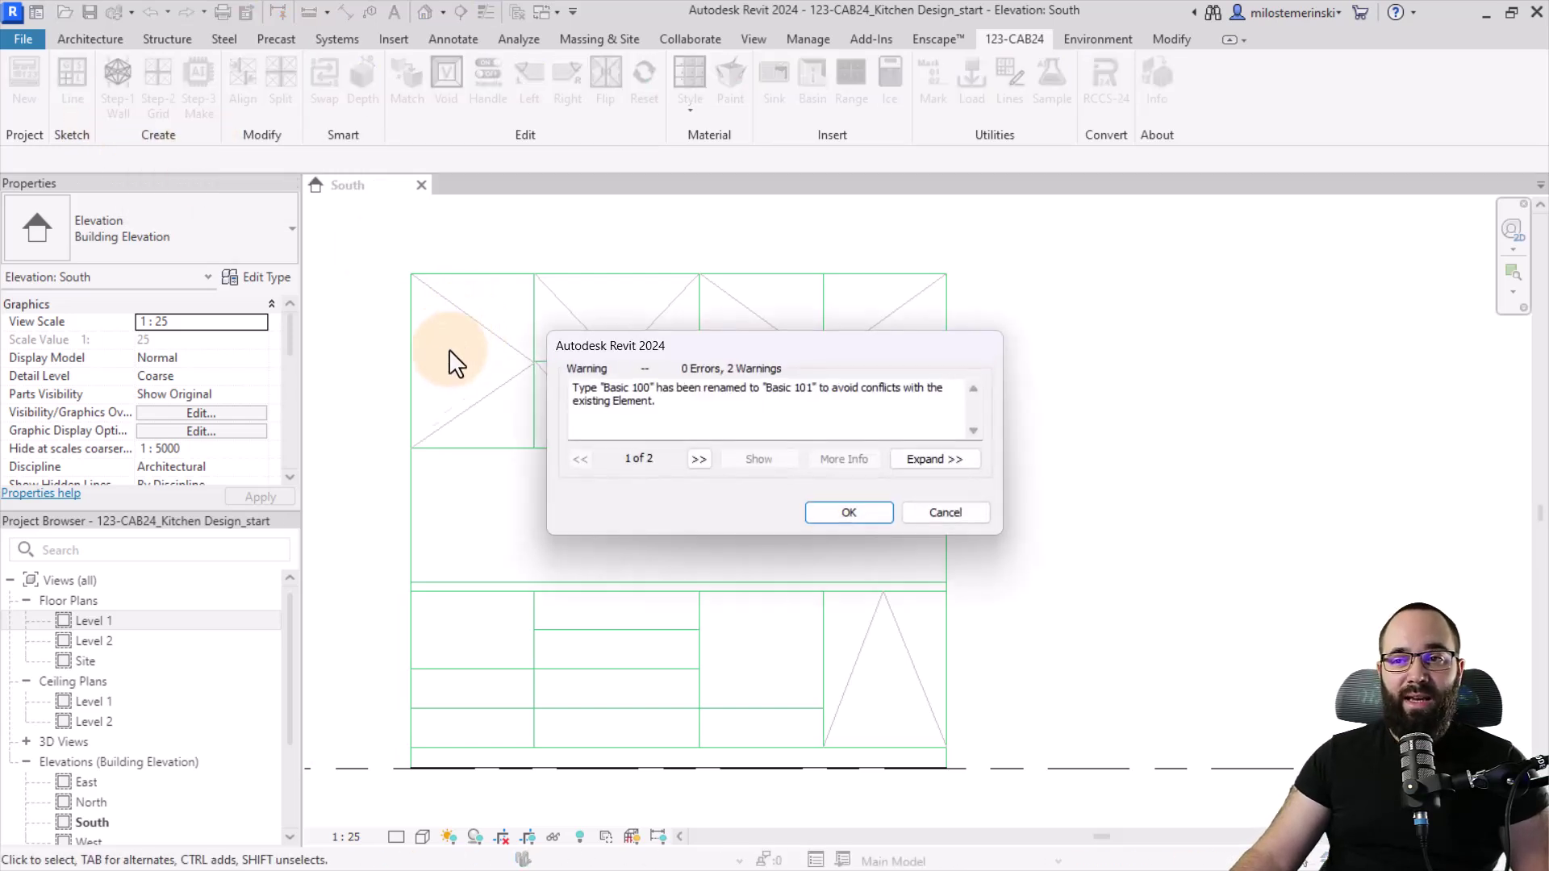
{"action": "left_click", "coordinate": [847, 513]}
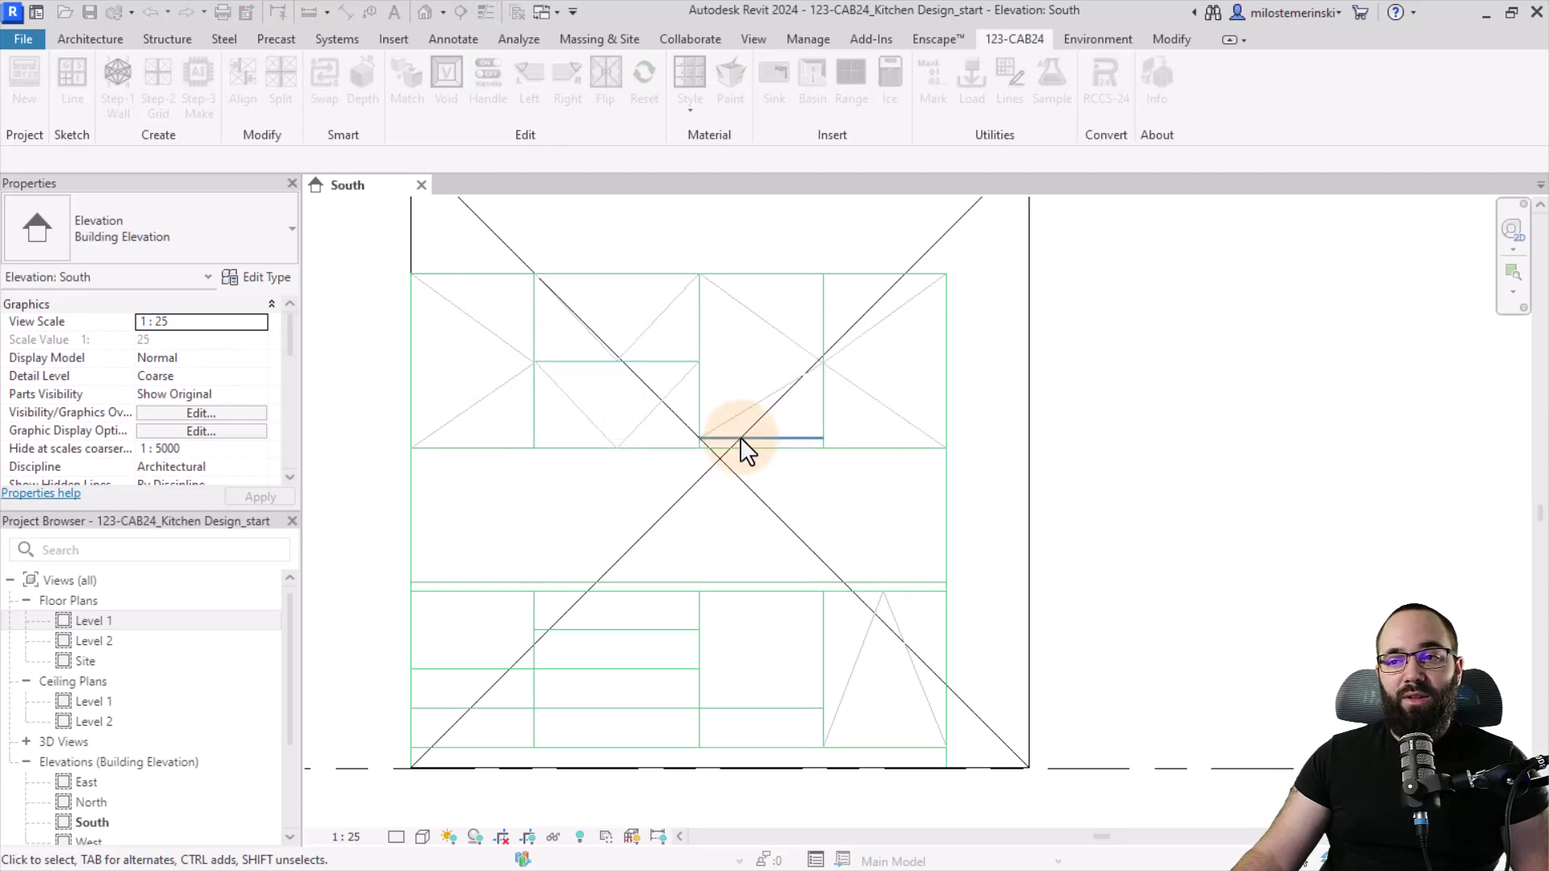
In the Level 1 plan, delete the side and bottom walls, keeping only the top wall.
{"action": "double_click", "coordinate": [88, 620]}
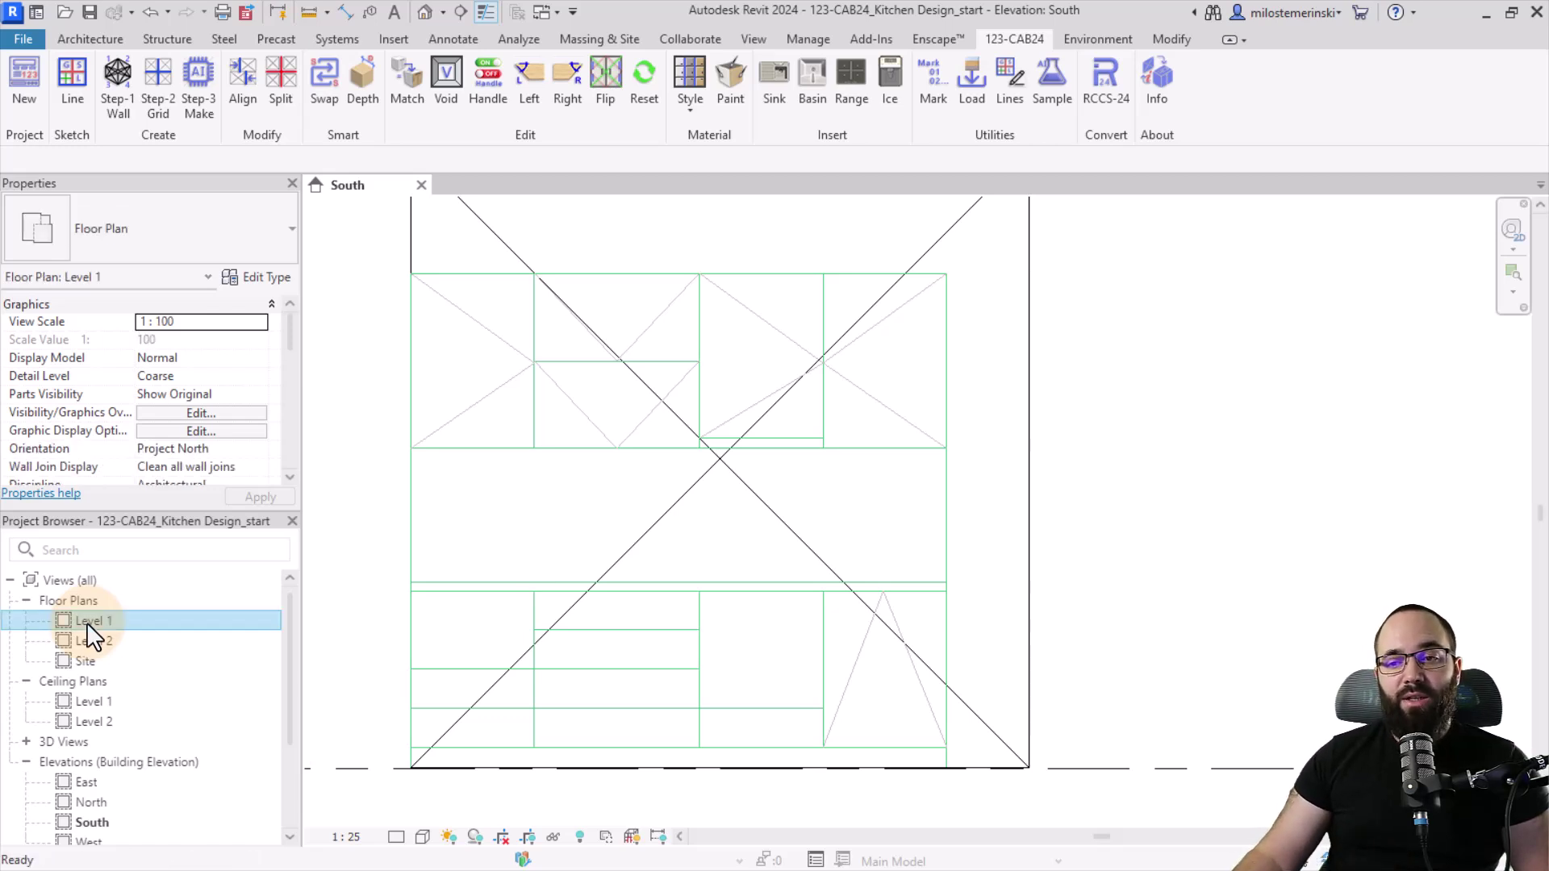
{"action": "middle_click_drag", "start_coordinate": [654, 597], "coordinate": [644, 549]}
{"action": "scroll", "coordinate": [643, 549], "scroll_direction": "up", "scroll_amount": 3}
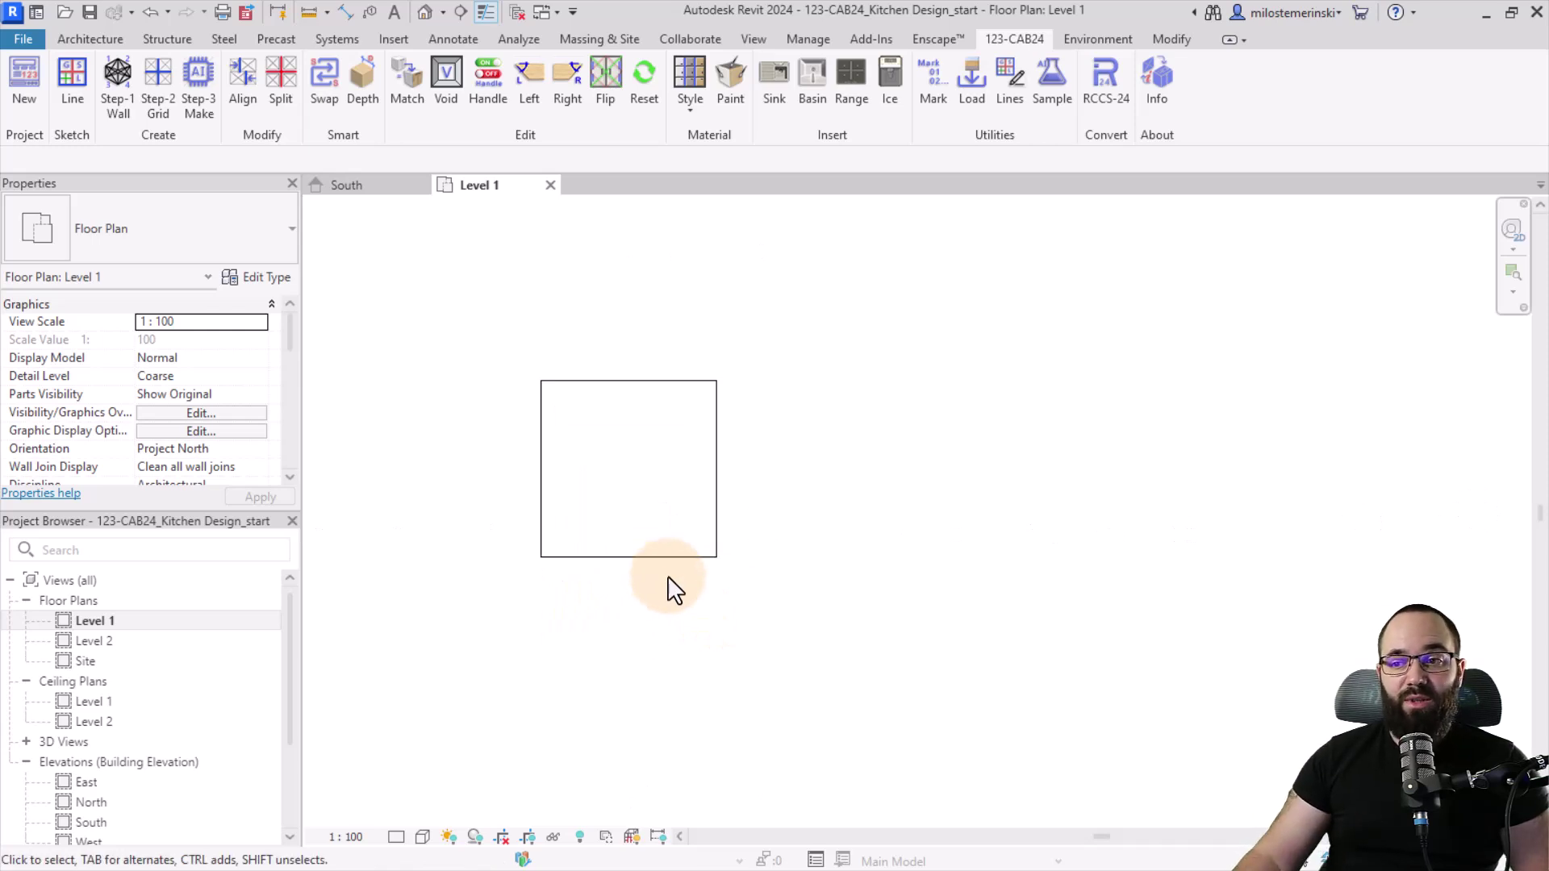
{"action": "left_click_drag", "start_coordinate": [749, 595], "coordinate": [456, 515]}
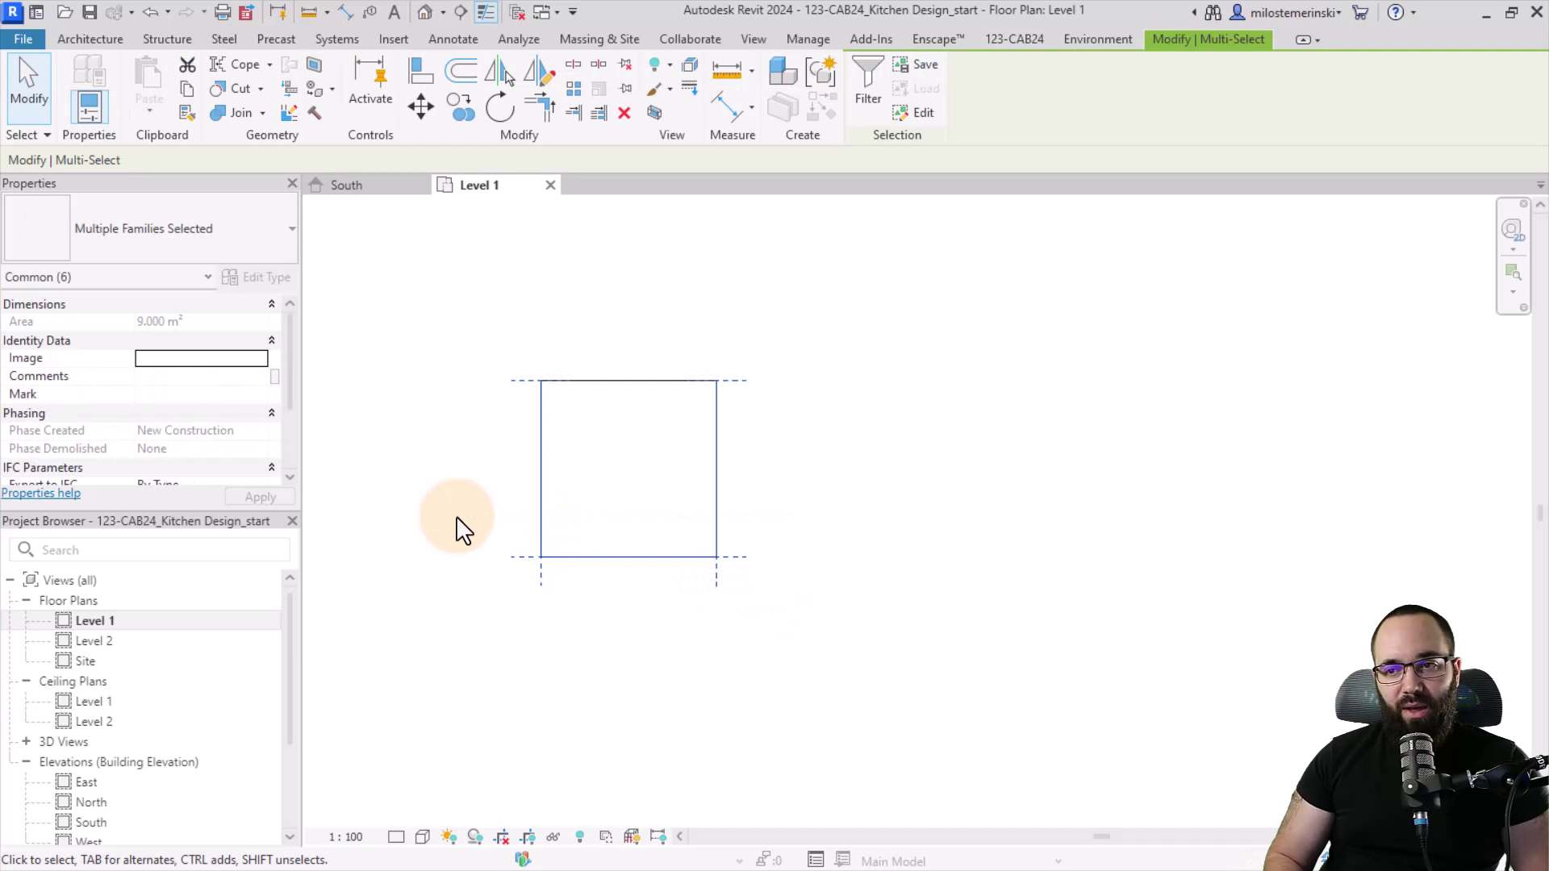
{"action": "key", "text": "Delete"}
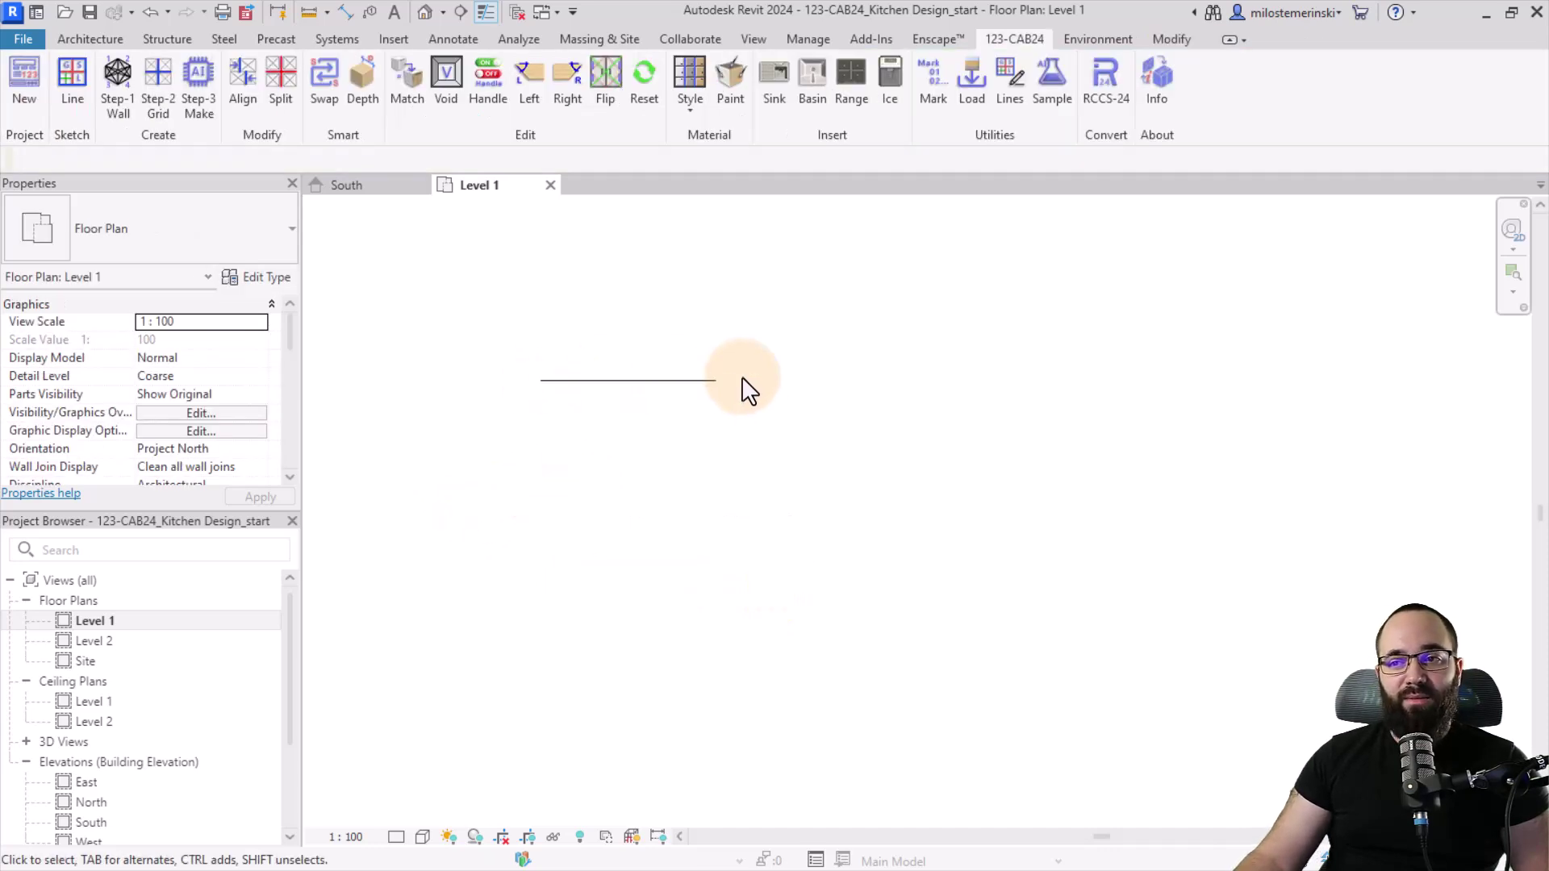
In the South elevation, narrow the curtain wall from 3000 to 2600 and lower its top.
{"action": "left_click", "coordinate": [348, 185]}
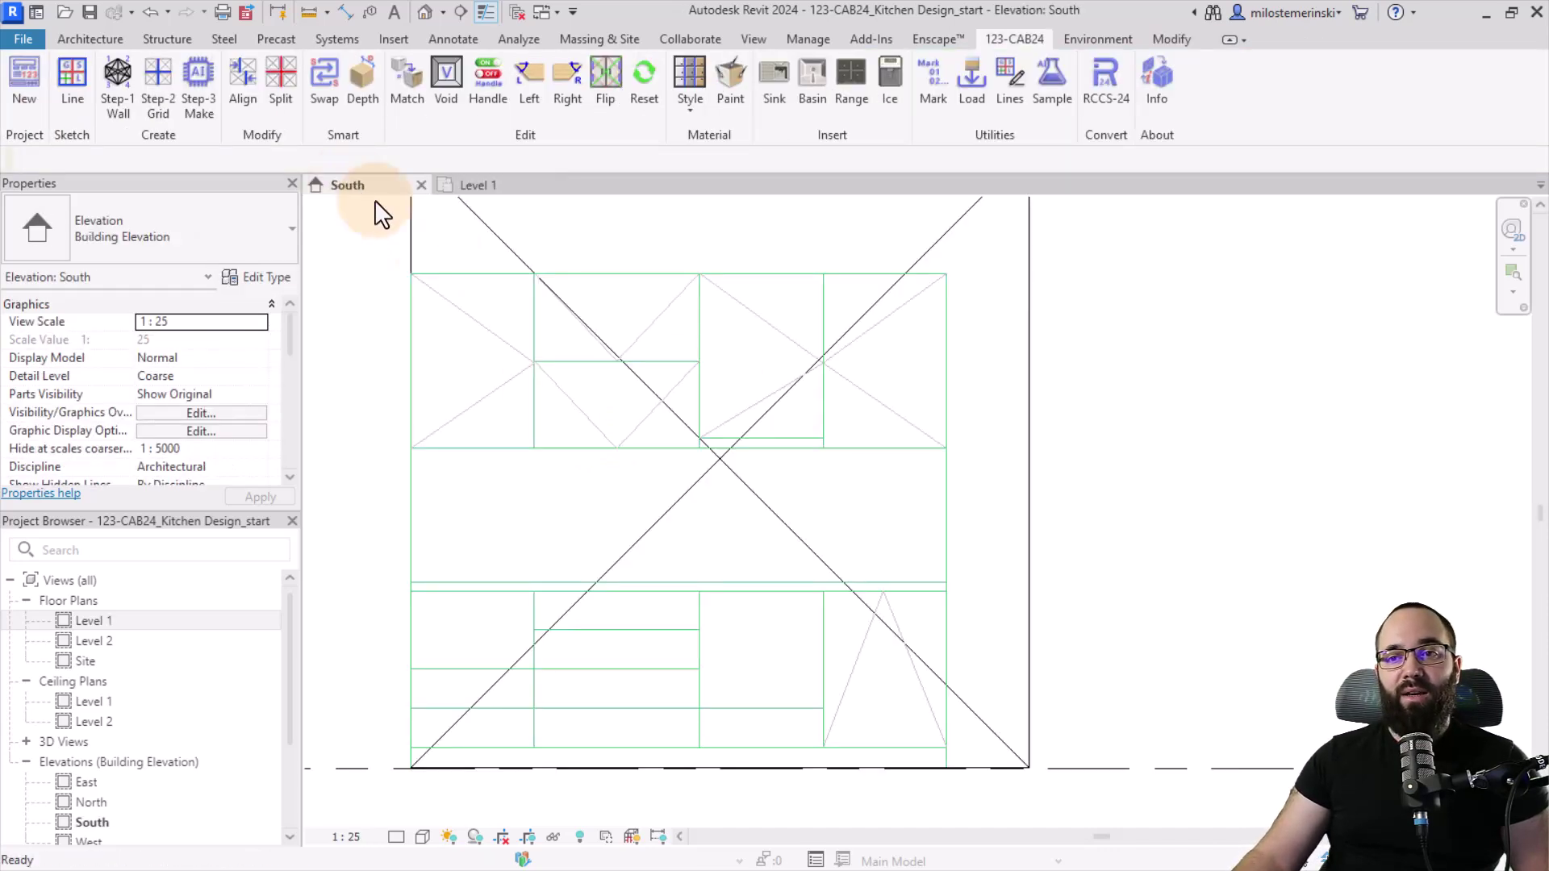
{"action": "scroll", "coordinate": [564, 536], "scroll_direction": "down", "scroll_amount": 2}
{"action": "middle_click_drag", "start_coordinate": [564, 536], "coordinate": [536, 570]}
{"action": "left_click", "coordinate": [680, 525]}
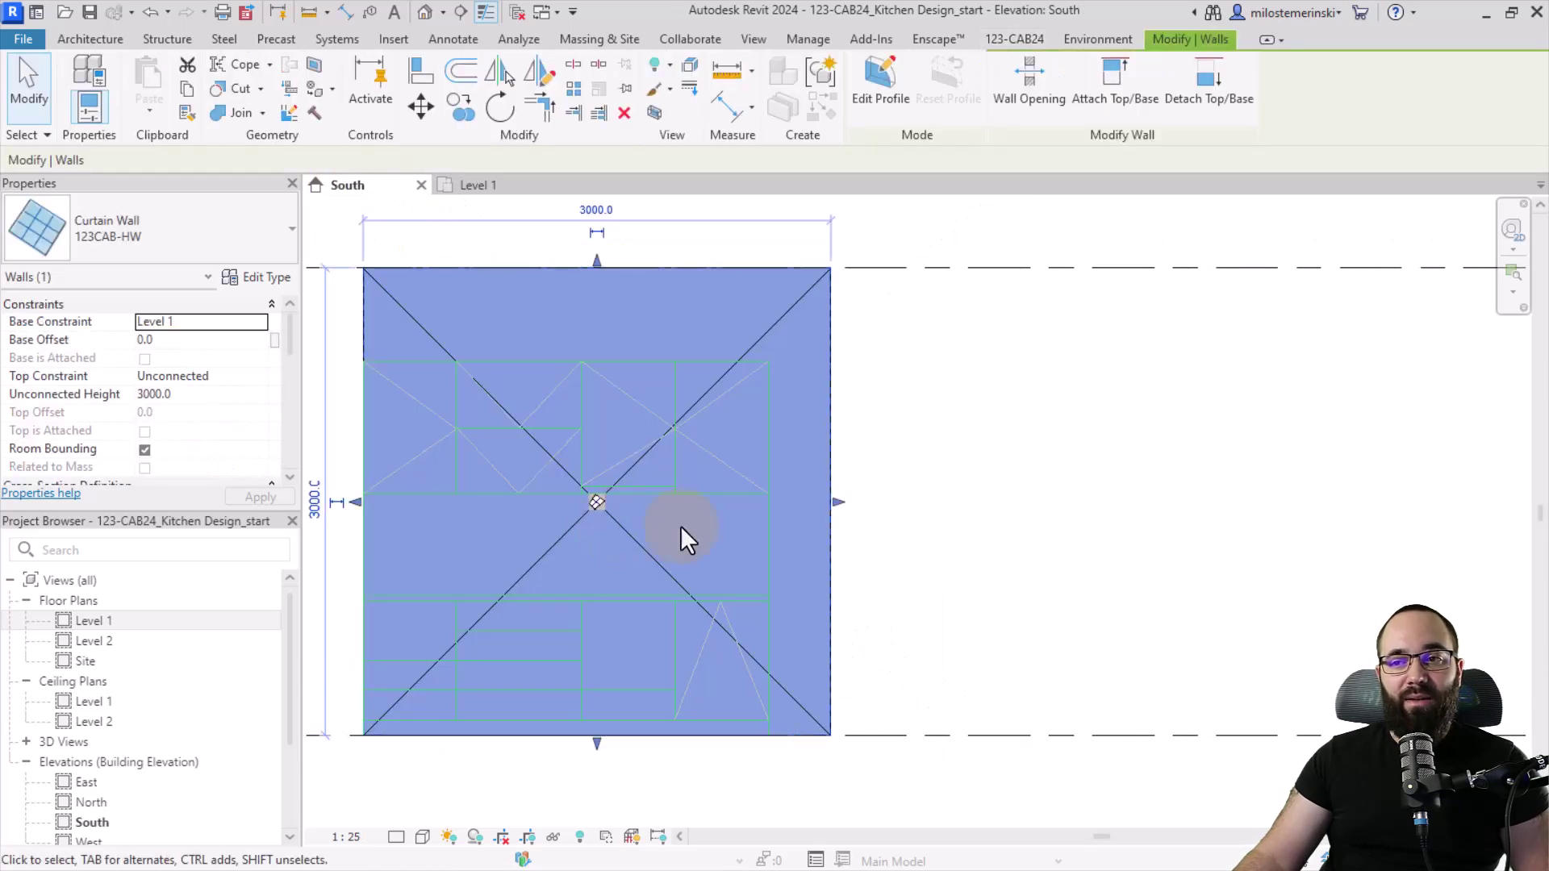
{"action": "left_click_drag", "start_coordinate": [839, 503], "coordinate": [769, 513]}
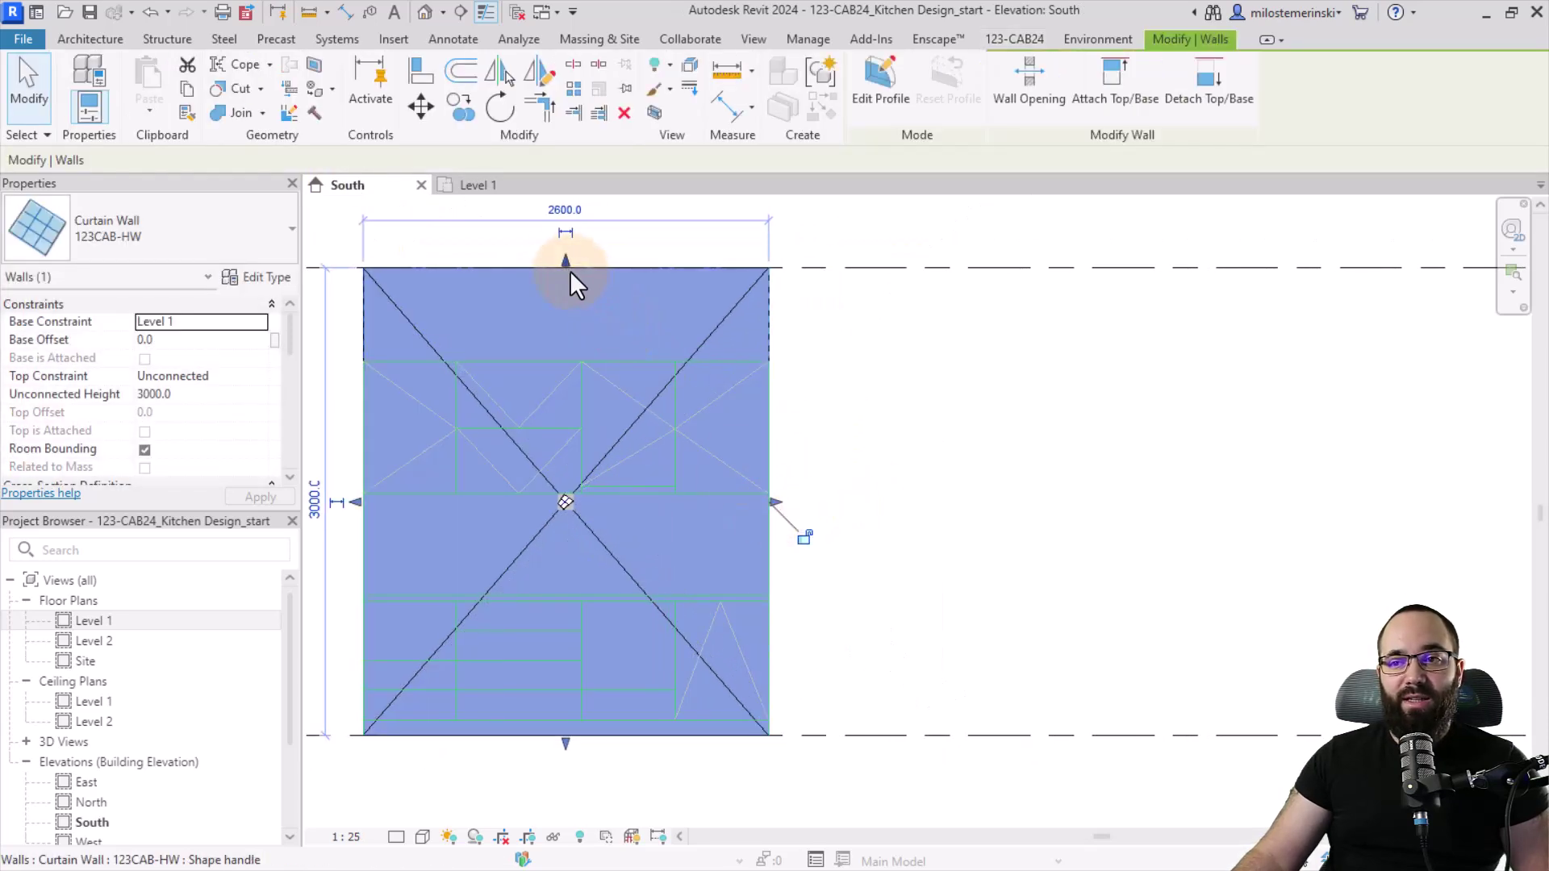
{"action": "left_click_drag", "start_coordinate": [566, 267], "coordinate": [558, 358]}
{"action": "left_click", "coordinate": [827, 534]}
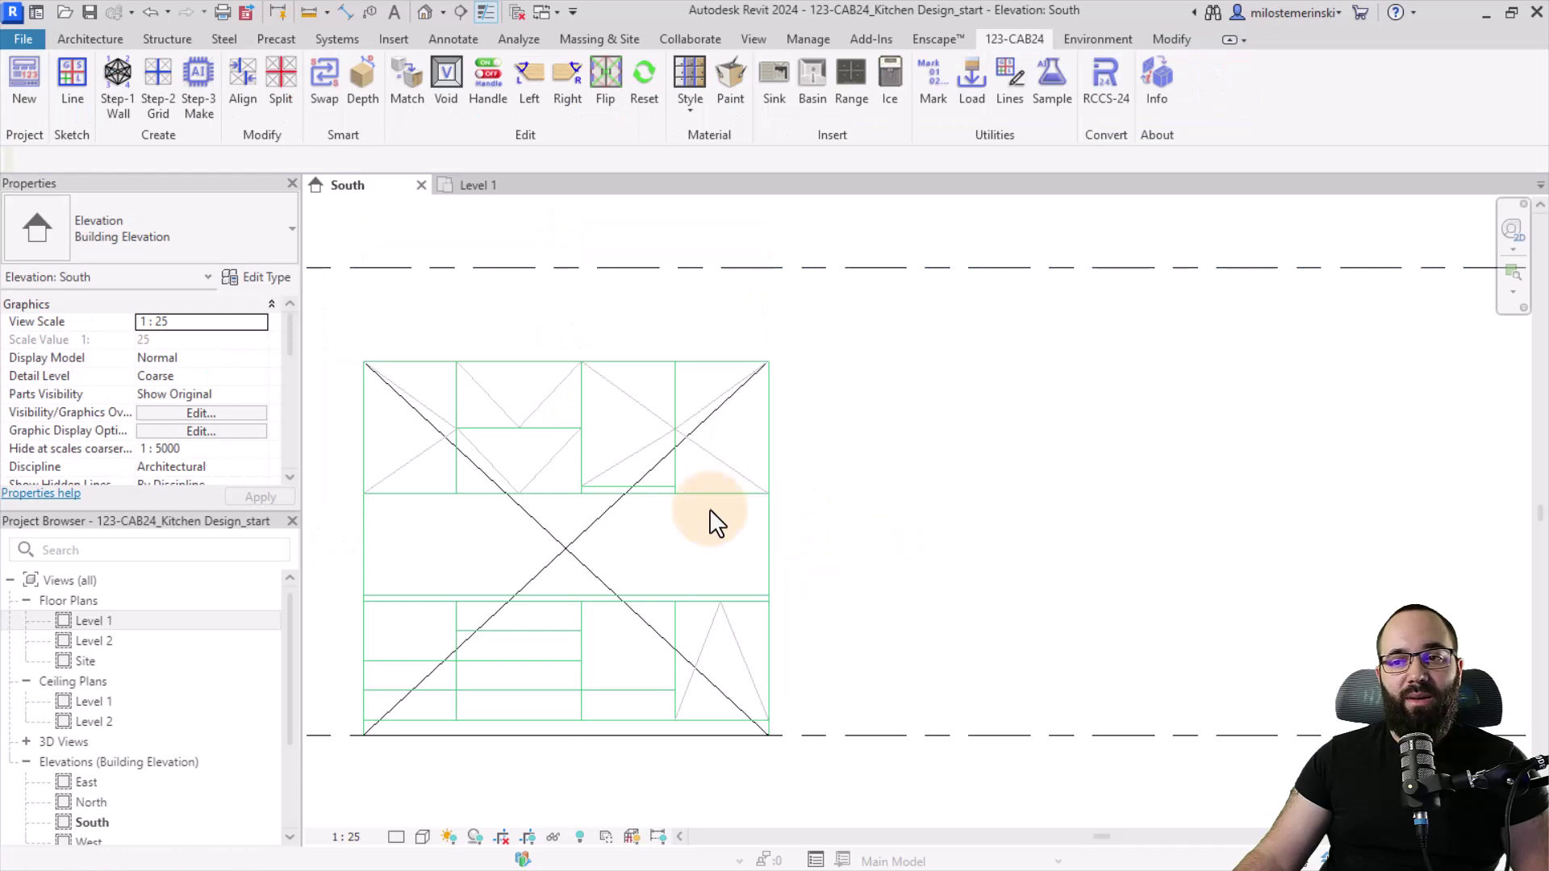
{"action": "mouse_move", "coordinate": [481, 537]}
{"action": "middle_mouse_down"}
{"action": "mouse_move", "coordinate": [506, 560]}
{"action": "mouse_move", "coordinate": [525, 525]}
{"action": "mouse_move", "coordinate": [516, 493]}
{"action": "middle_mouse_up"}
Place horizontal curtain grid lines about 100 and 860 above the wall's base, skipping the save reminder.
{"action": "scroll", "coordinate": [498, 501], "scroll_direction": "up", "scroll_amount": 2}
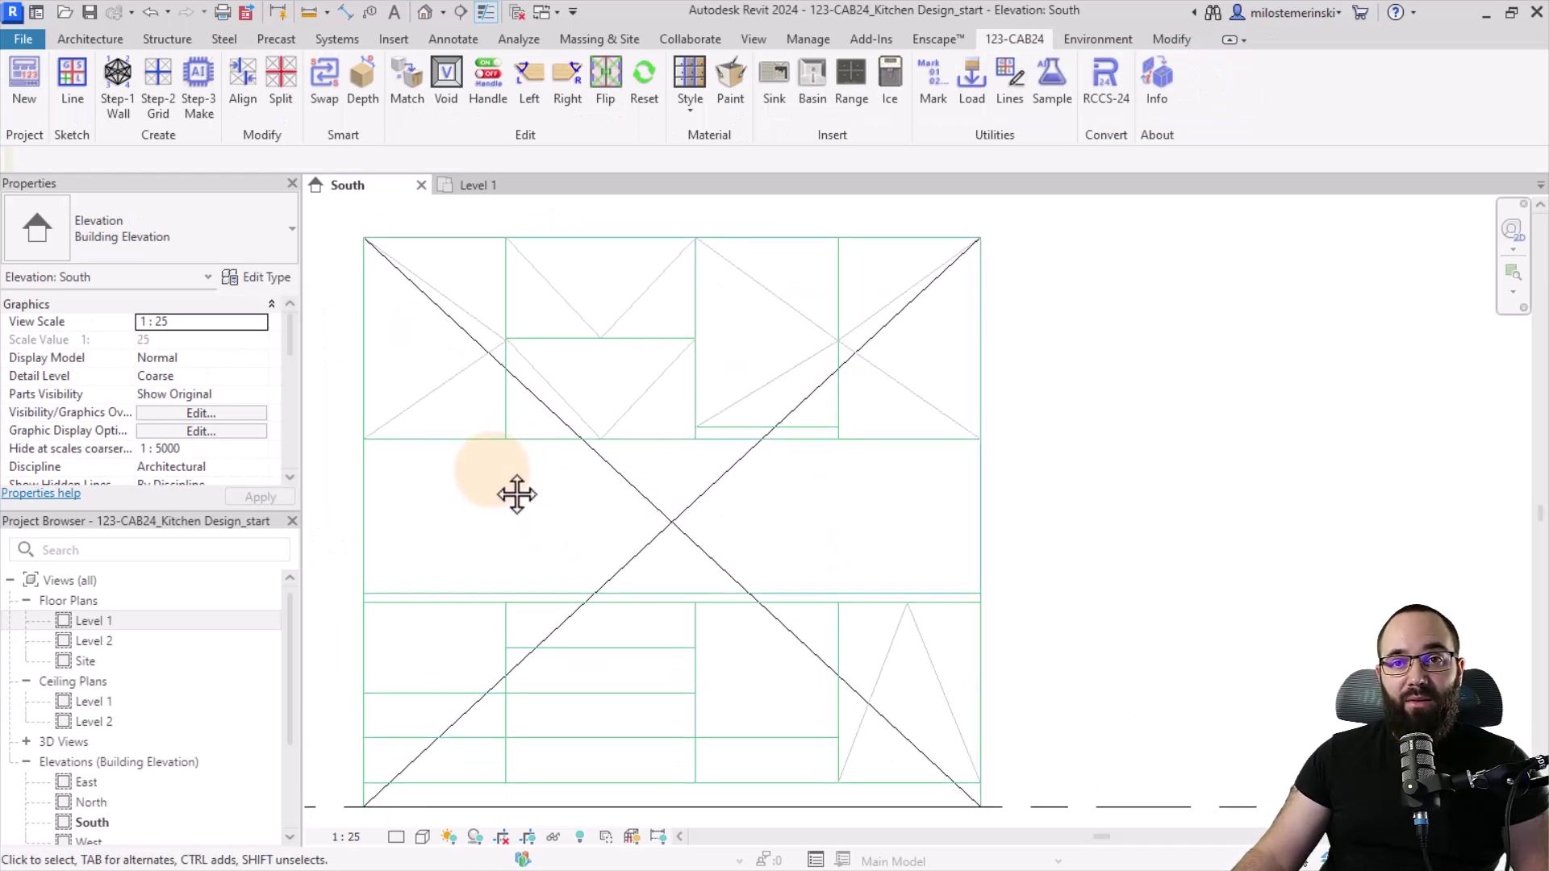
{"action": "left_click", "coordinate": [158, 113]}
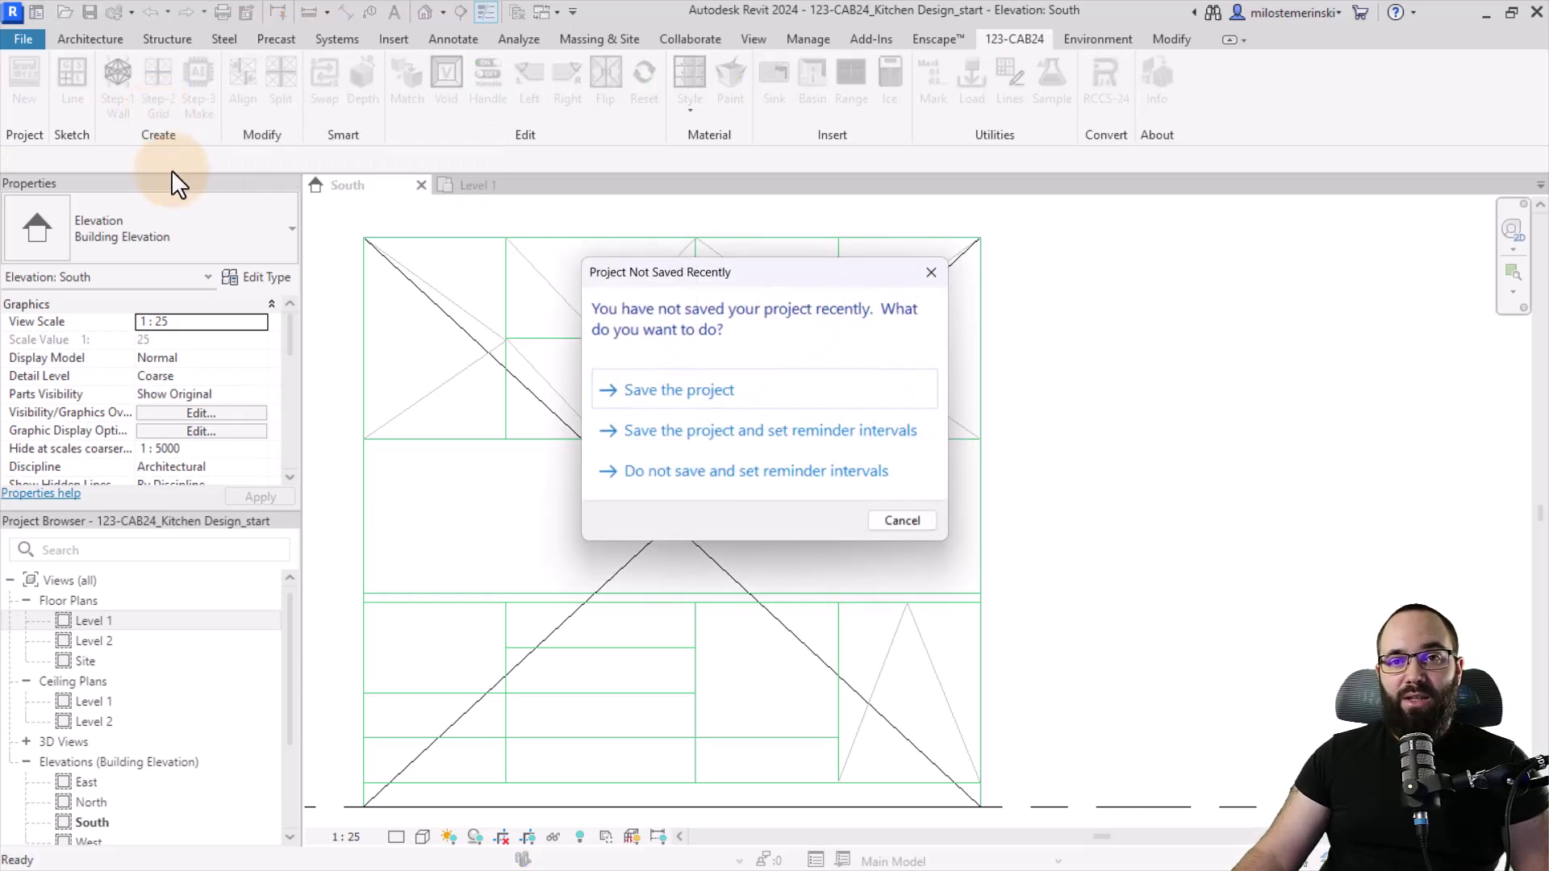
{"action": "left_click", "coordinate": [789, 481]}
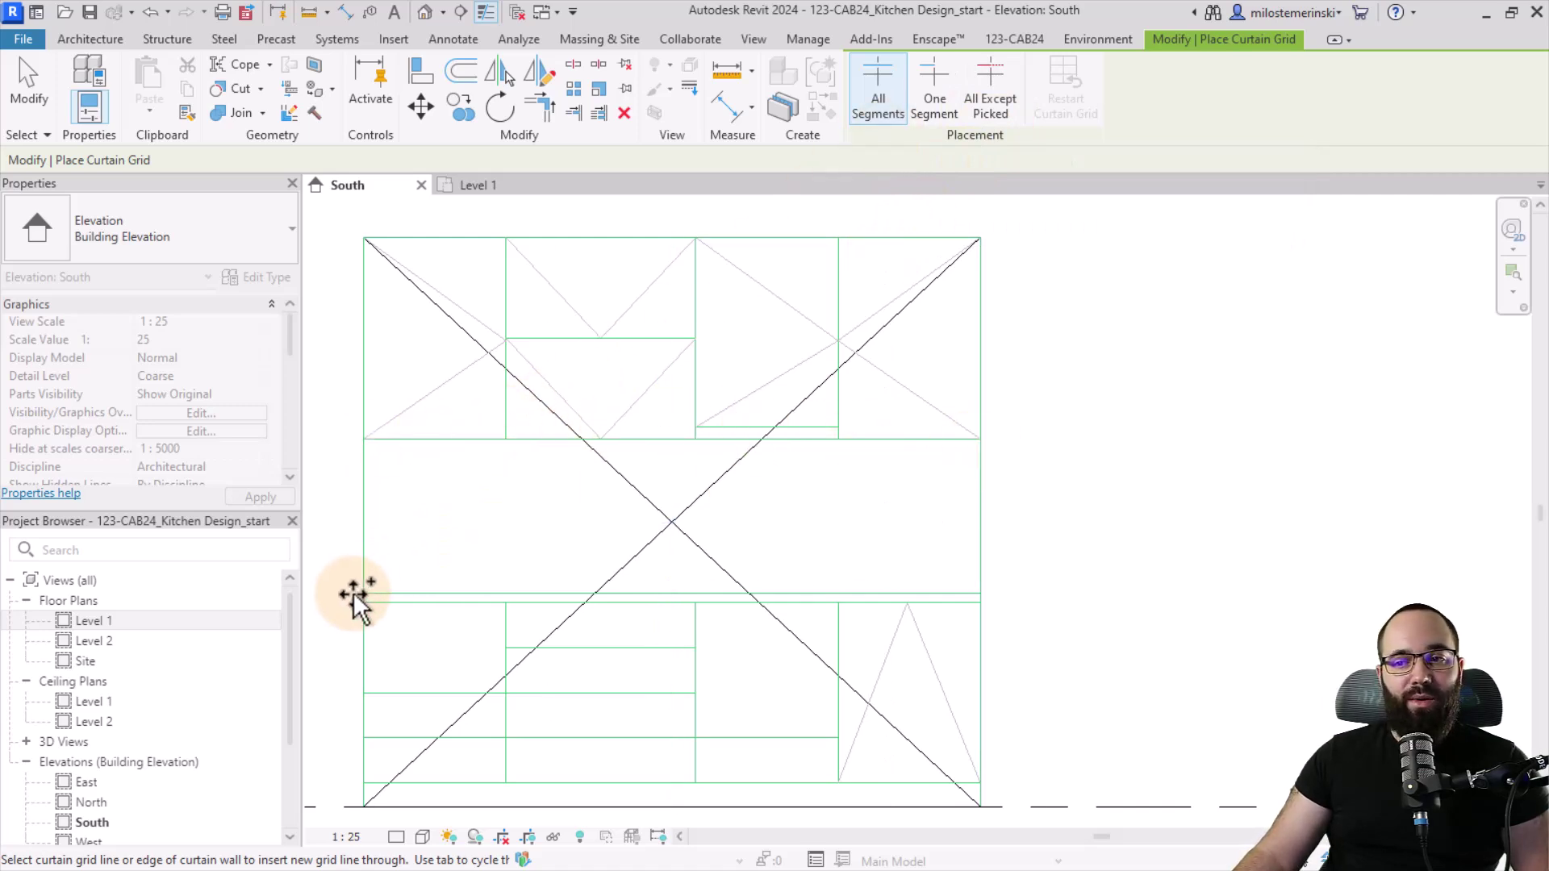
{"action": "scroll", "coordinate": [376, 436], "scroll_direction": "up", "scroll_amount": 5}
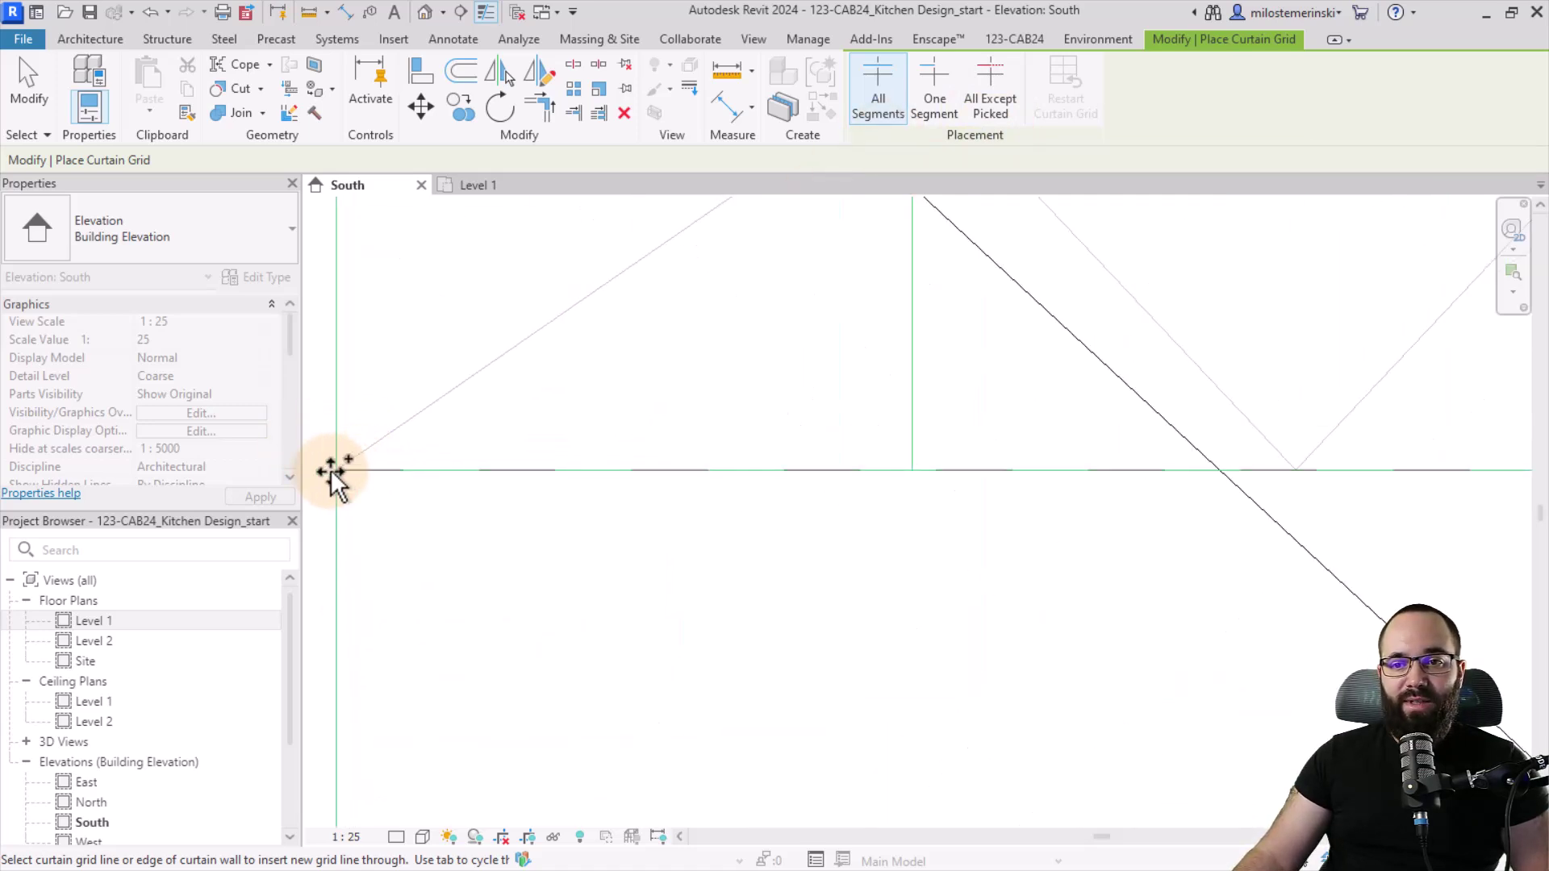
{"action": "scroll", "coordinate": [335, 476], "scroll_direction": "down", "scroll_amount": 6}
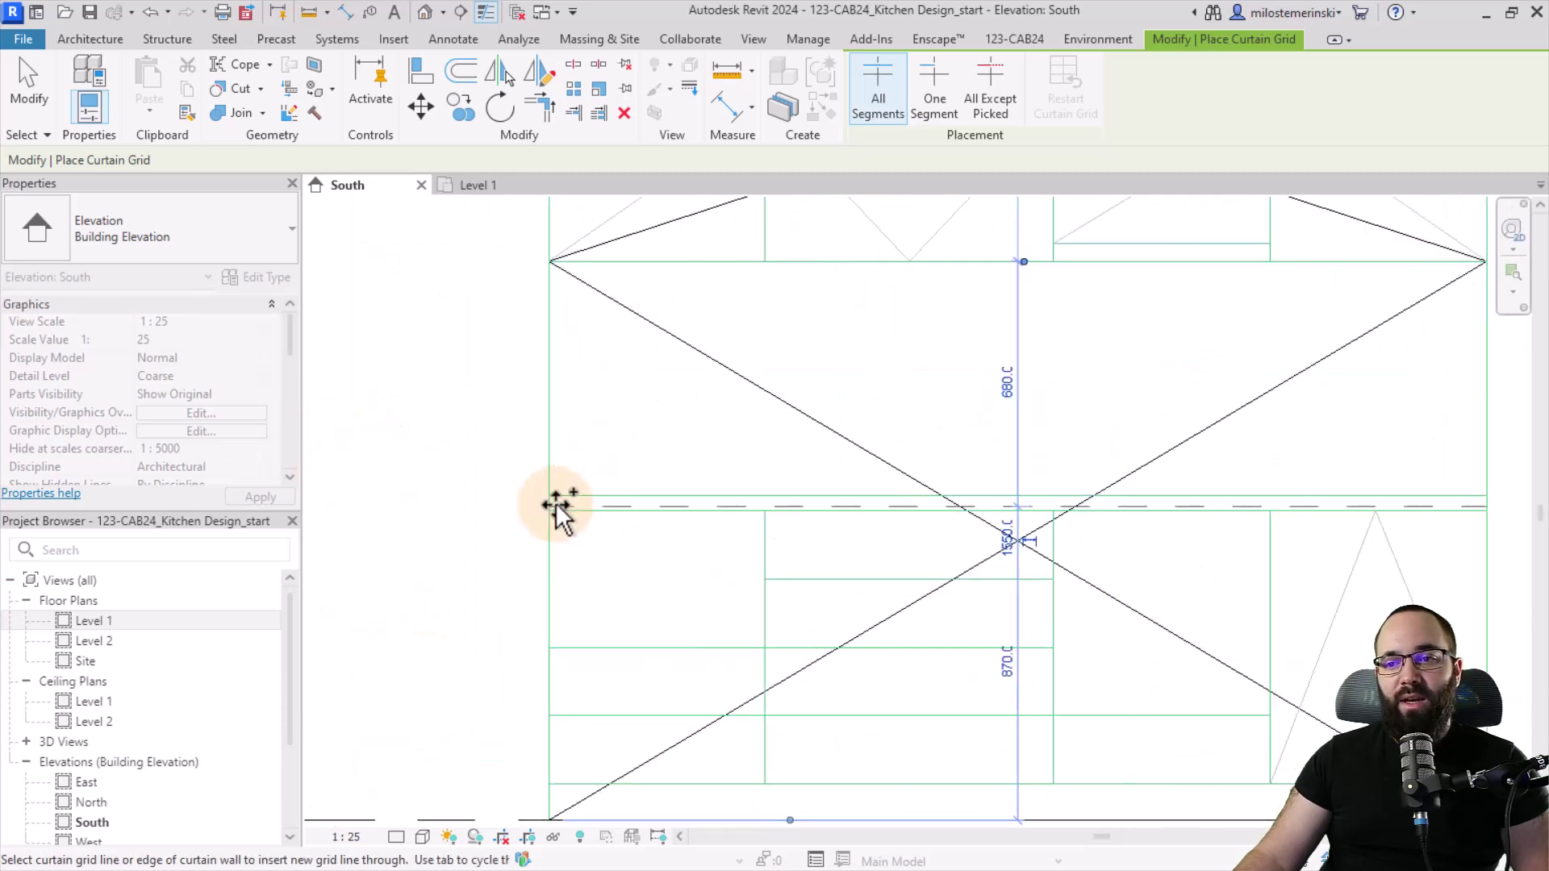
{"action": "scroll", "coordinate": [557, 504], "scroll_direction": "up", "scroll_amount": 3}
{"action": "left_click", "coordinate": [537, 486]}
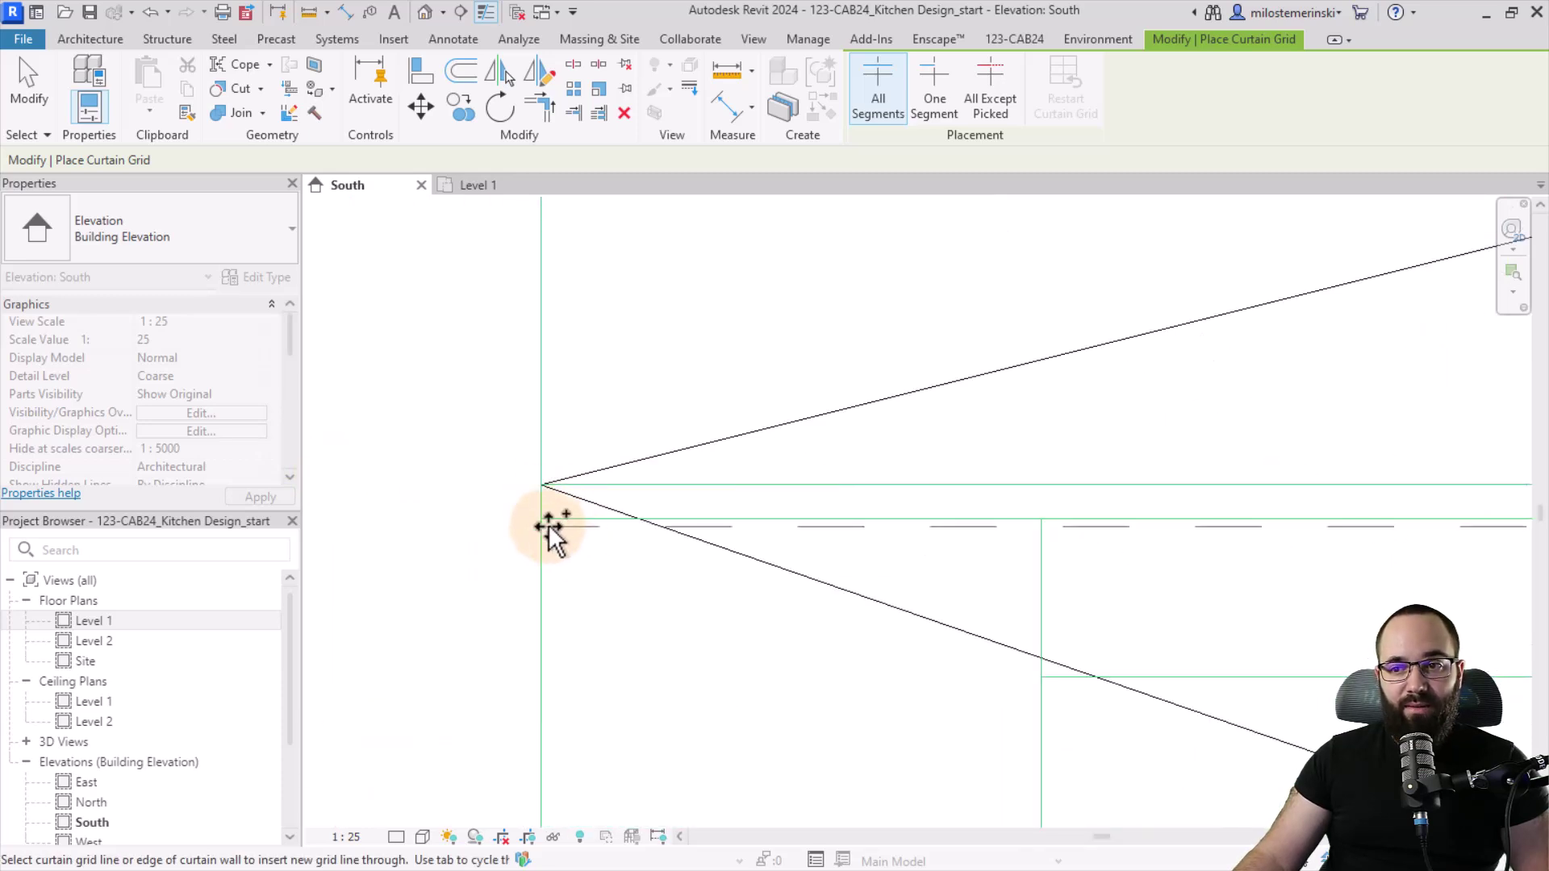
{"action": "scroll", "coordinate": [537, 520], "scroll_direction": "down", "scroll_amount": 4}
{"action": "scroll", "coordinate": [542, 543], "scroll_direction": "up", "scroll_amount": 4}
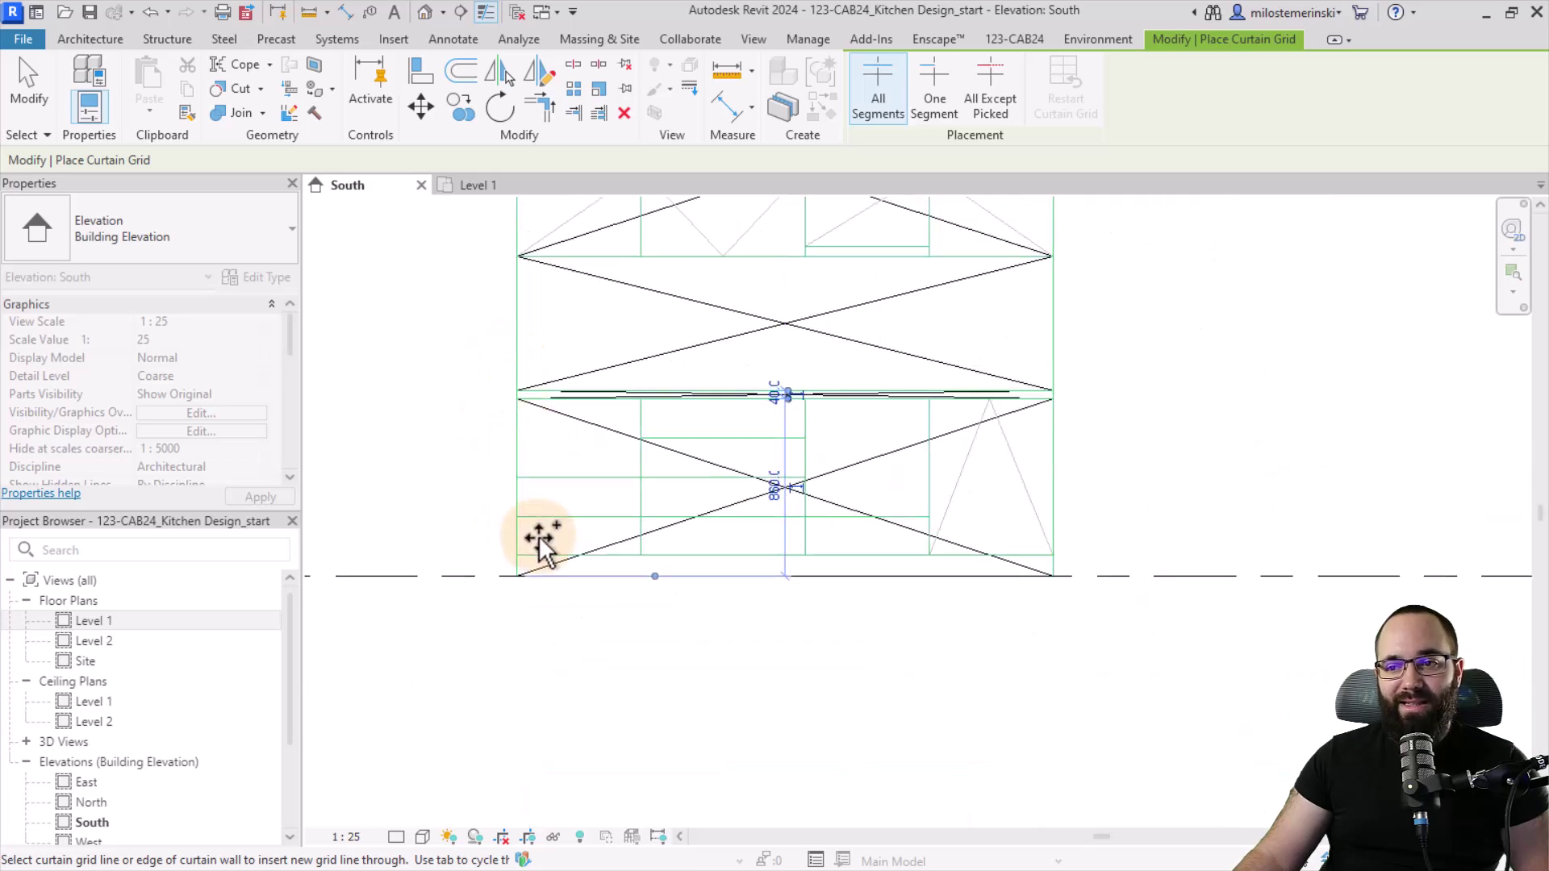
{"action": "scroll", "coordinate": [484, 583], "scroll_direction": "down", "scroll_amount": 5}
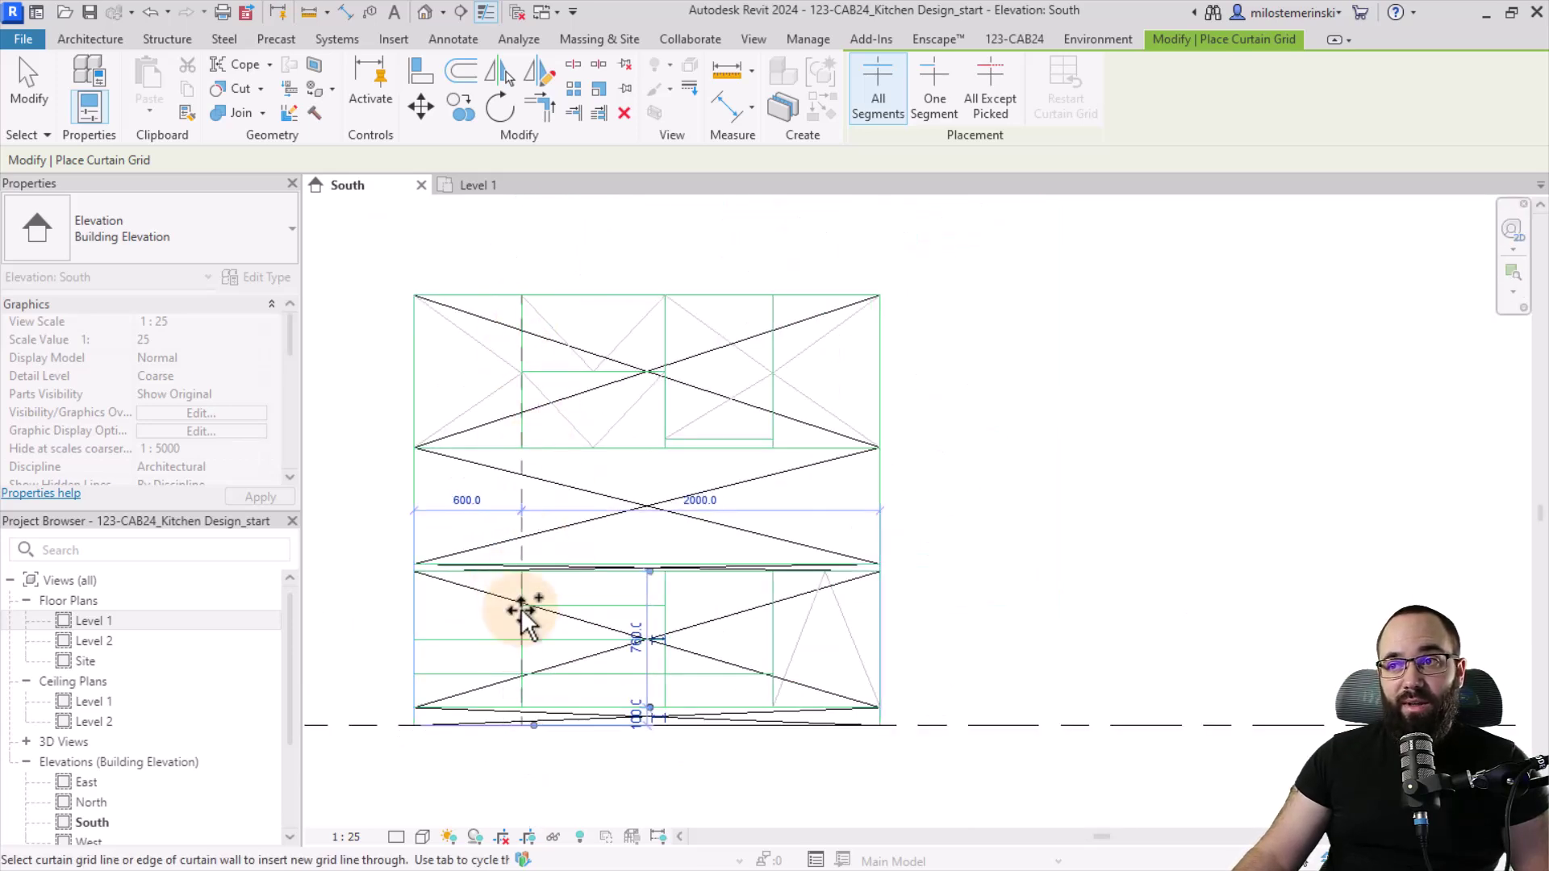
{"action": "scroll", "coordinate": [533, 593], "scroll_direction": "up", "scroll_amount": 2}
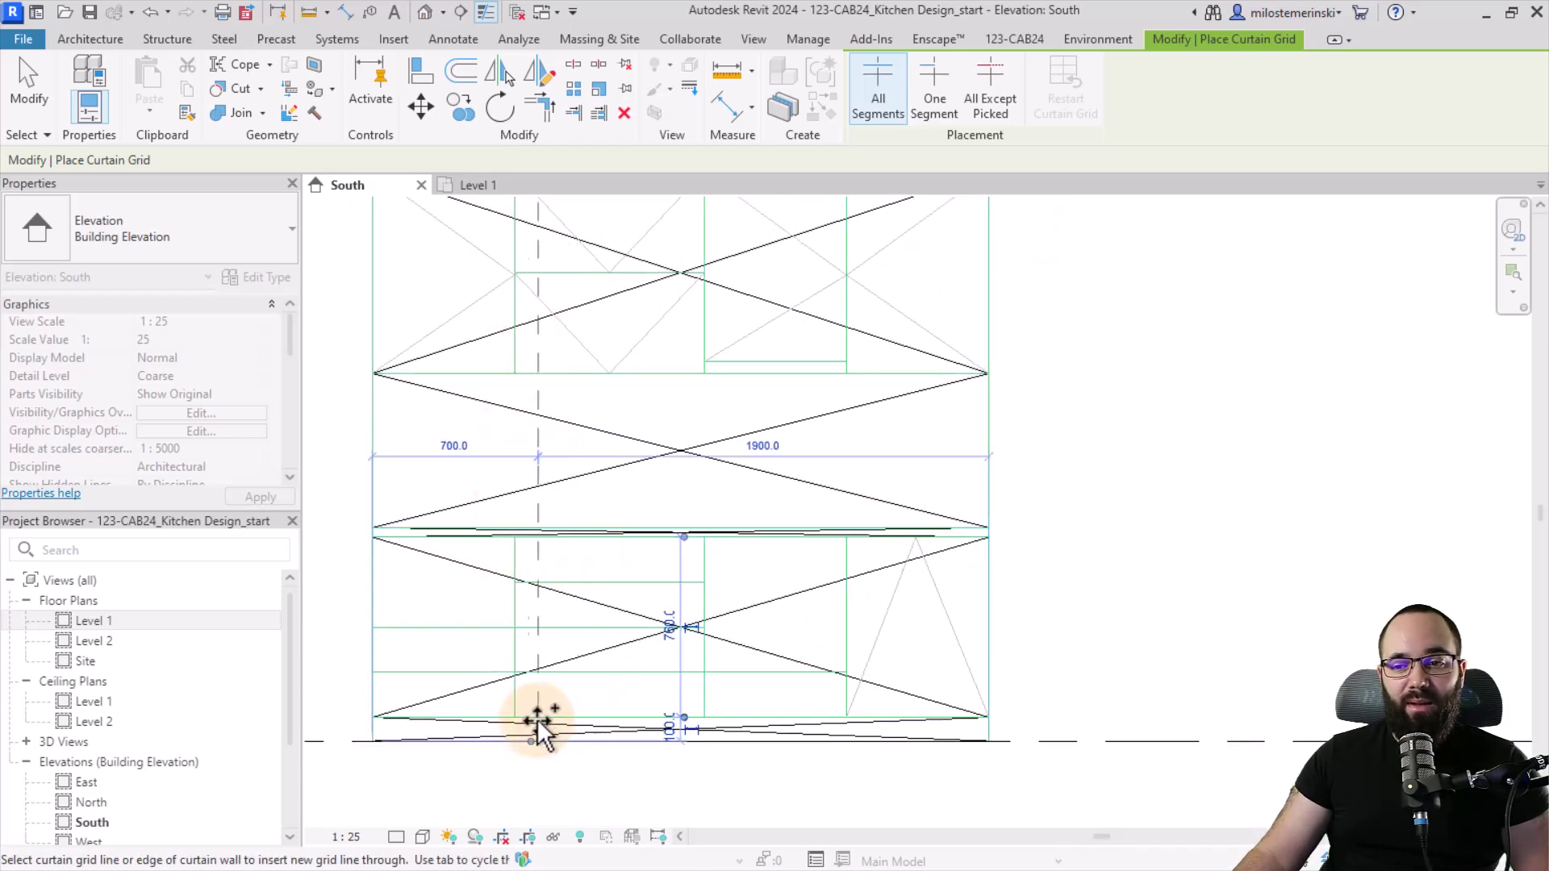
Using skip-segments placement, add a vertical curtain grid line near the wall's left side.
{"action": "left_click", "coordinate": [994, 105]}
{"action": "scroll", "coordinate": [563, 428], "scroll_direction": "up", "scroll_amount": 3}
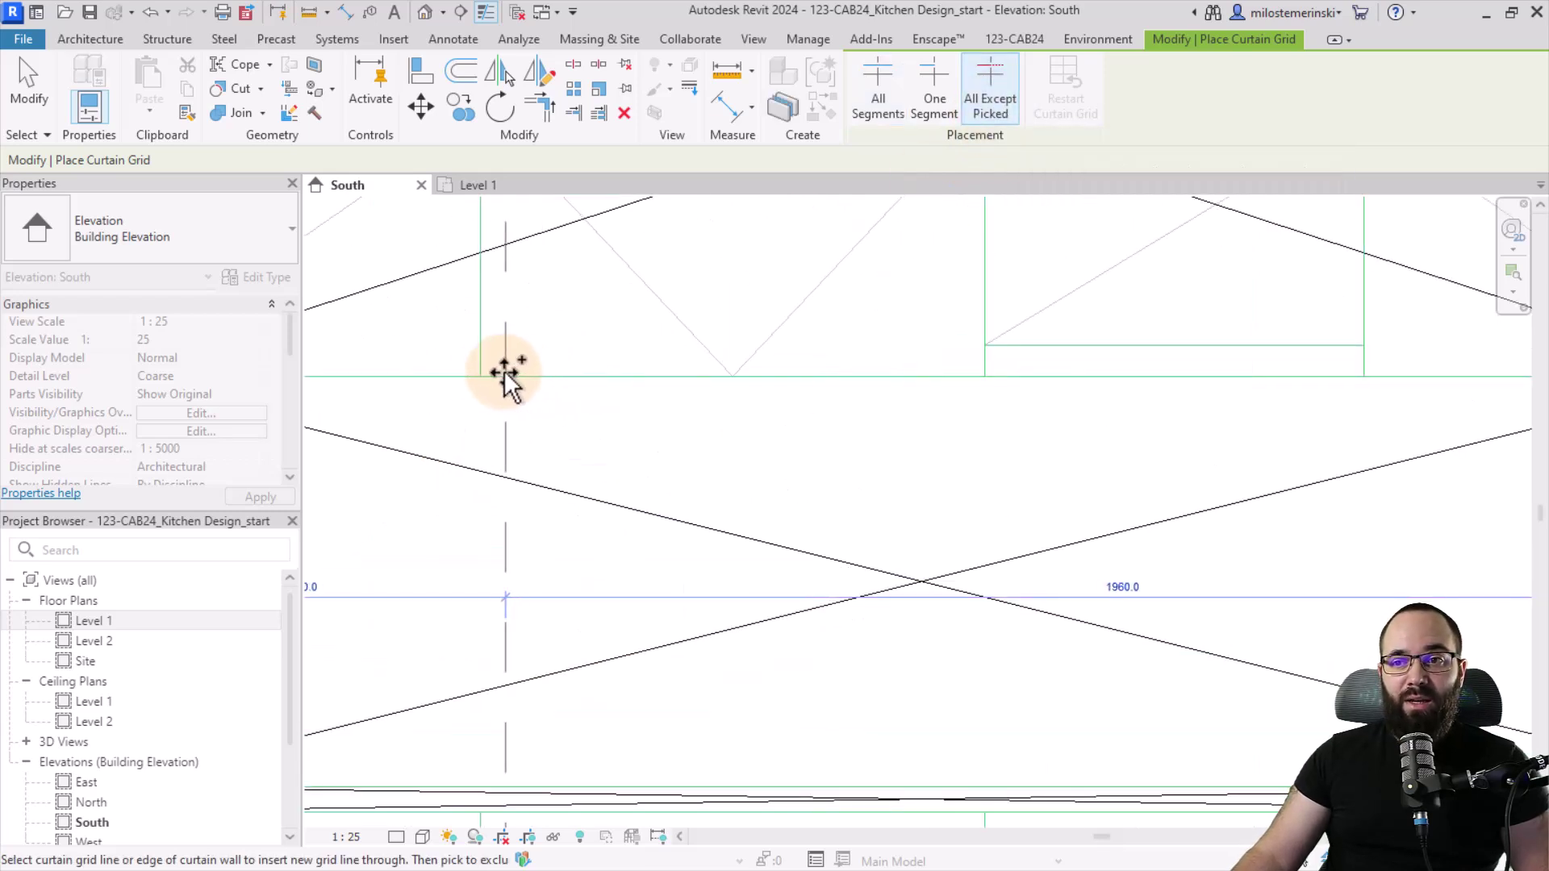
{"action": "left_click", "coordinate": [480, 376]}
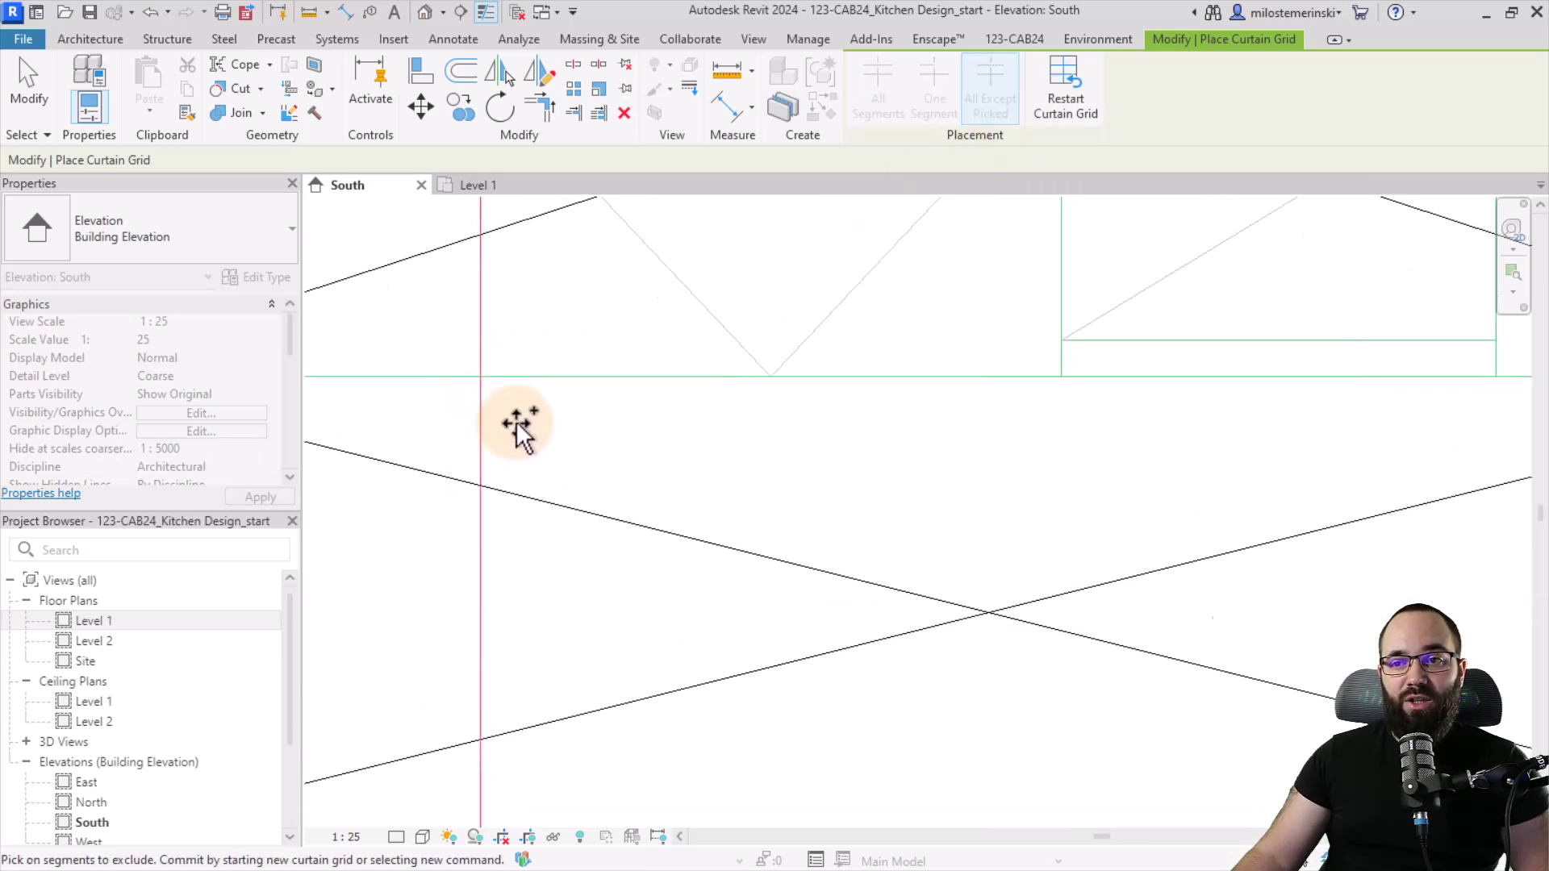
{"action": "scroll", "coordinate": [541, 379], "scroll_direction": "down", "scroll_amount": 3}
{"action": "scroll", "coordinate": [524, 525], "scroll_direction": "up", "scroll_amount": 4}
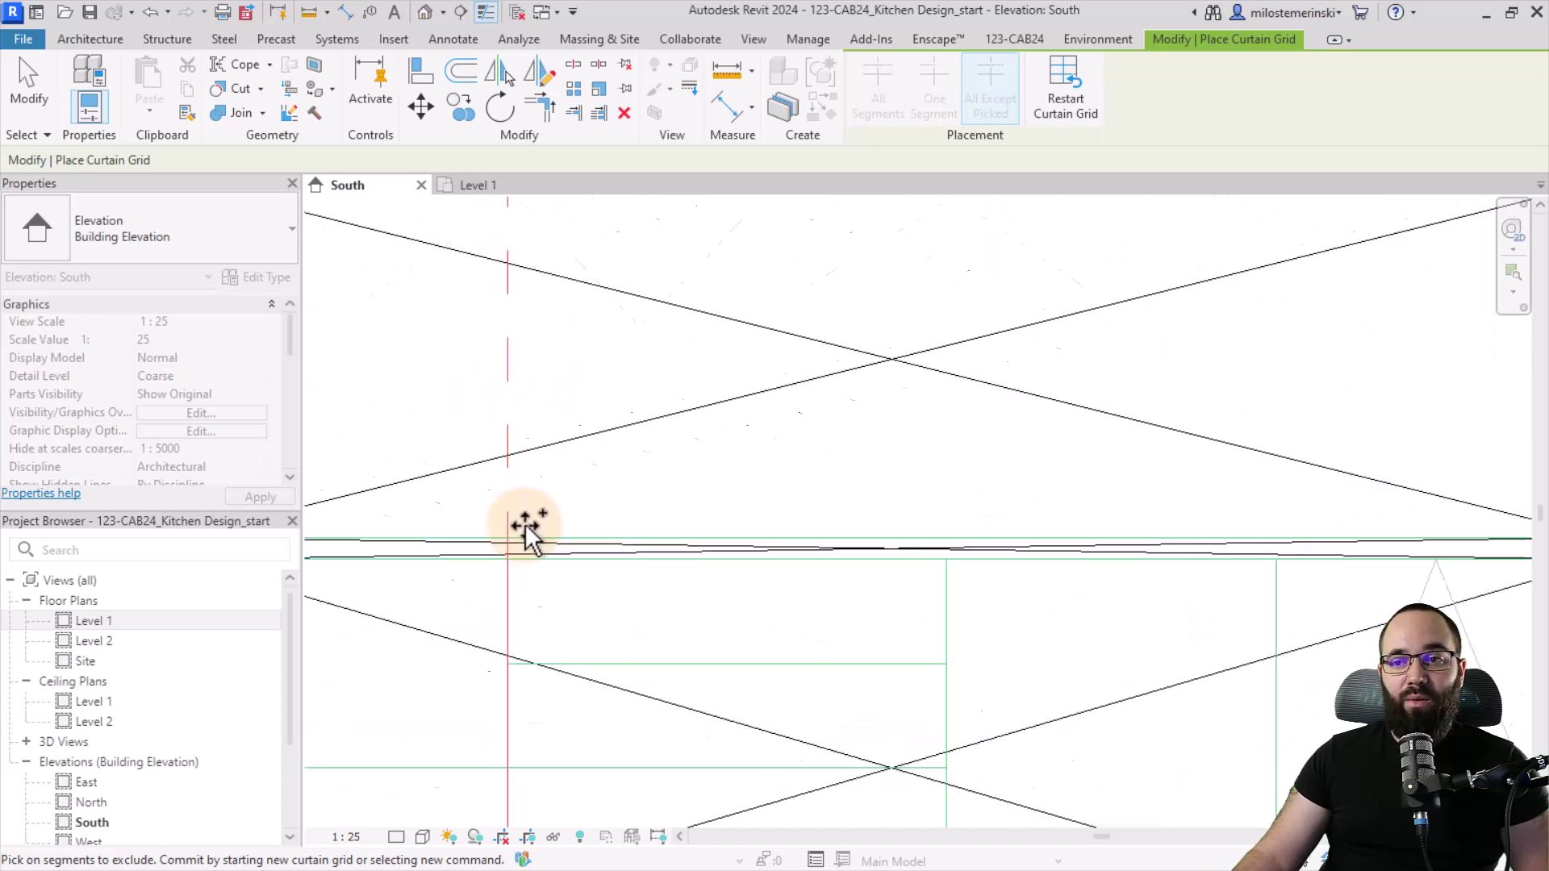
{"action": "scroll", "coordinate": [587, 414], "scroll_direction": "down", "scroll_amount": 5}
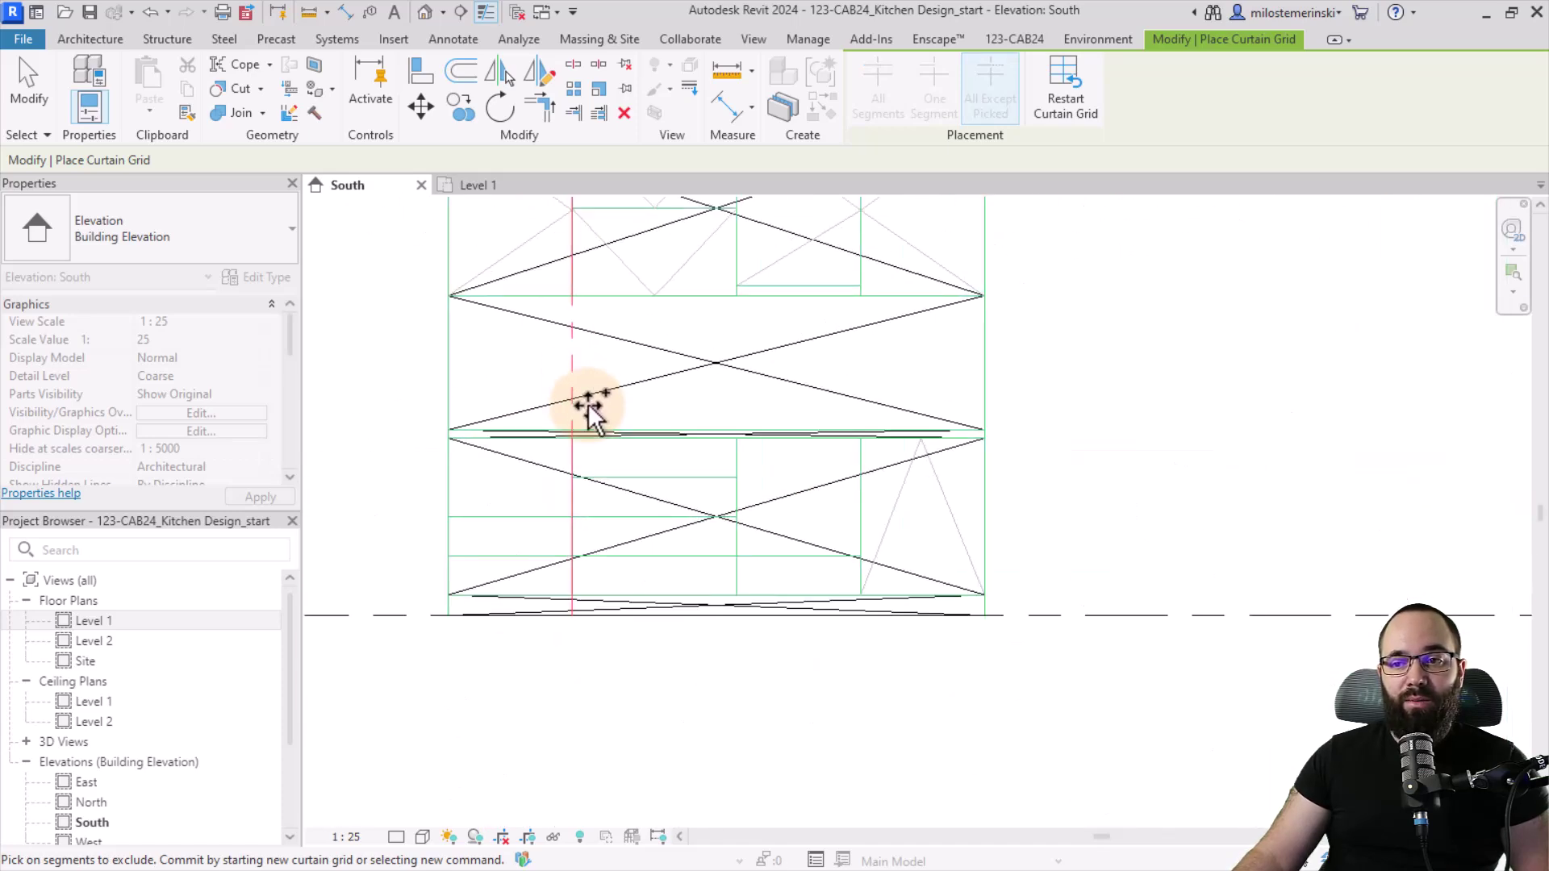
{"action": "scroll", "coordinate": [577, 613], "scroll_direction": "up", "scroll_amount": 2}
{"action": "scroll", "coordinate": [577, 692], "scroll_direction": "down", "scroll_amount": 4}
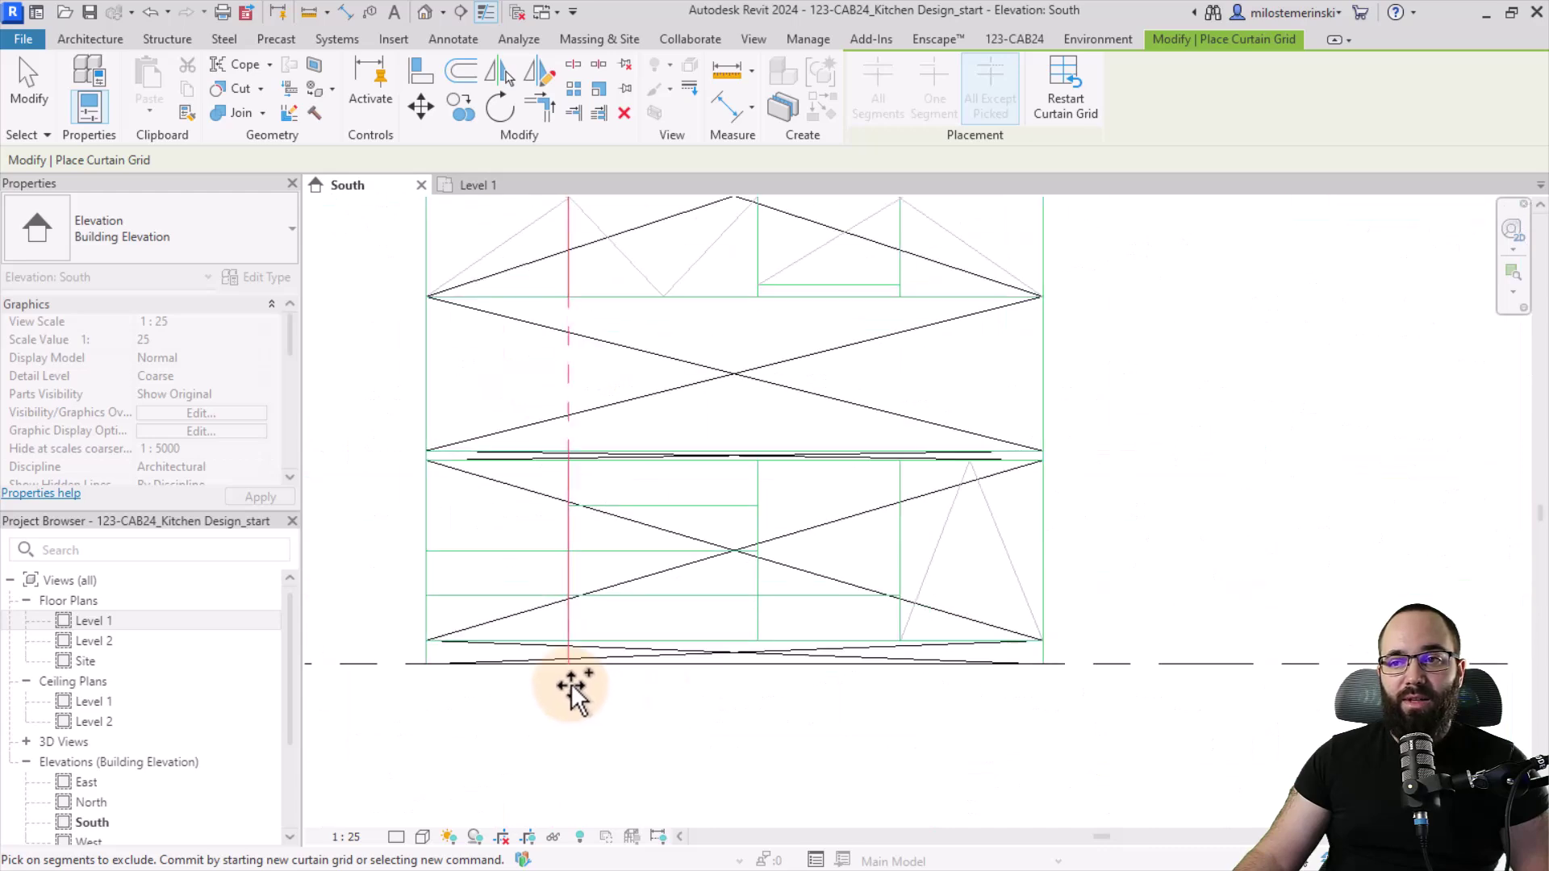
{"action": "scroll", "coordinate": [730, 327], "scroll_direction": "up", "scroll_amount": 1}
{"action": "scroll", "coordinate": [730, 327], "scroll_direction": "up", "scroll_amount": 2}
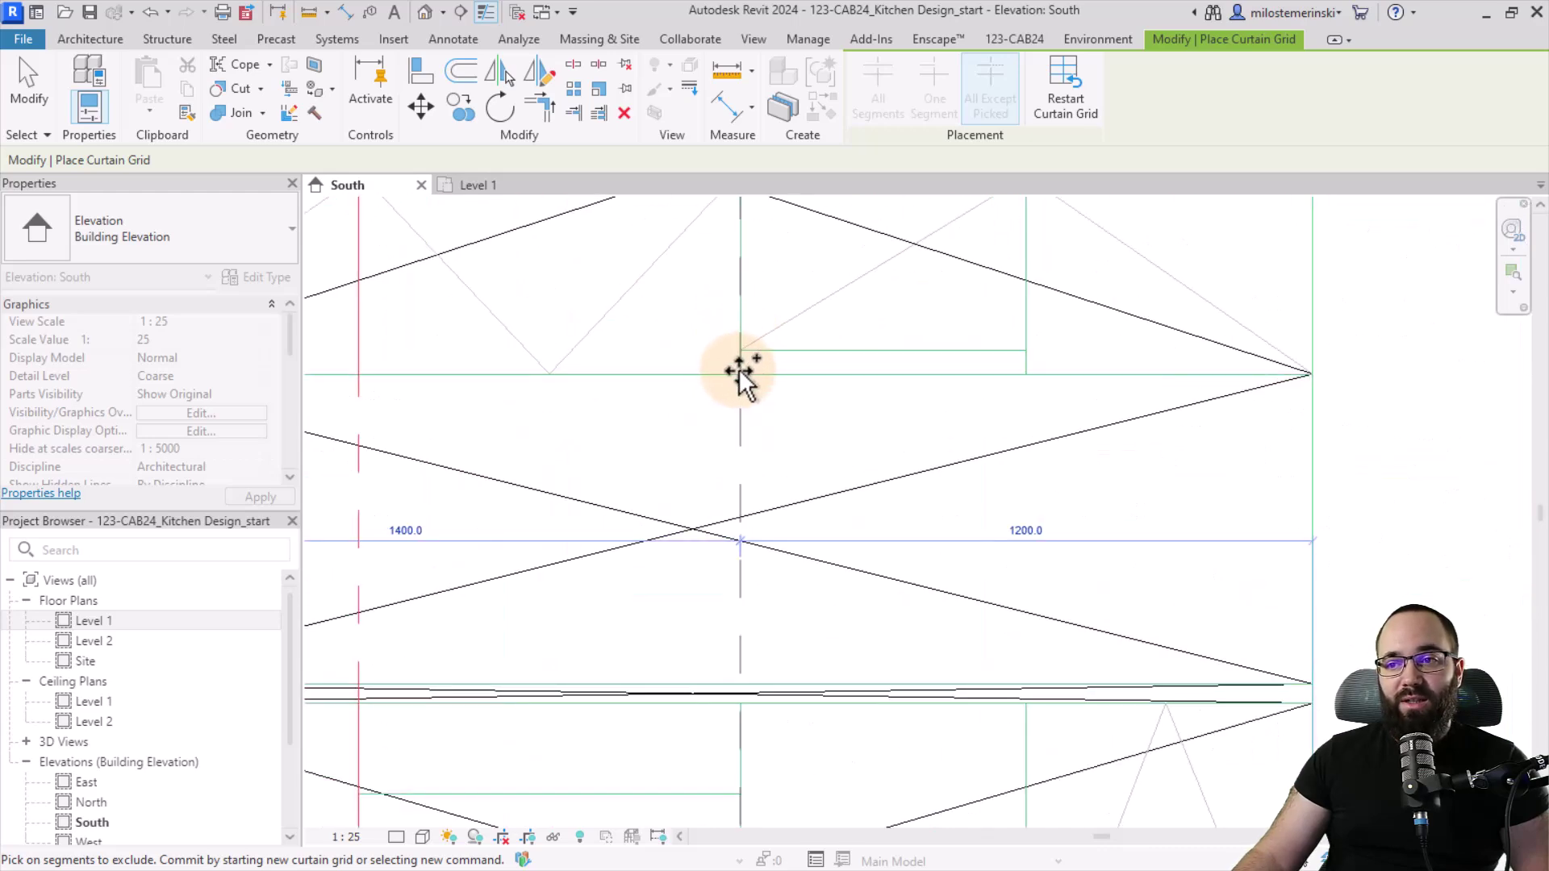
{"action": "scroll", "coordinate": [742, 375], "scroll_direction": "down", "scroll_amount": 3}
{"action": "scroll", "coordinate": [676, 392], "scroll_direction": "up", "scroll_amount": 1}
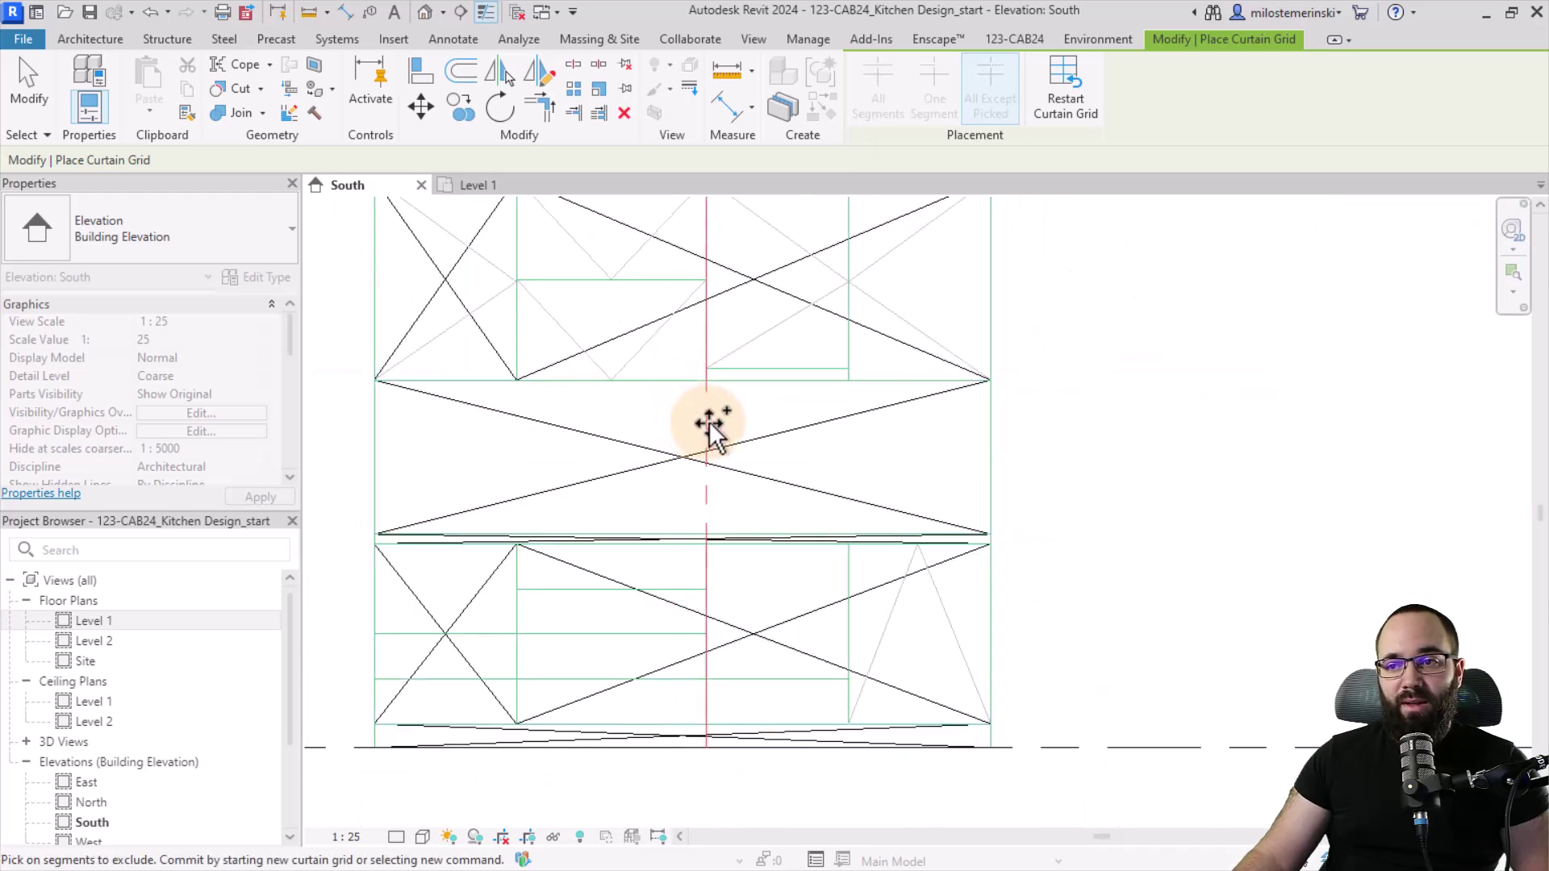
{"action": "scroll", "coordinate": [726, 540], "scroll_direction": "up", "scroll_amount": 5}
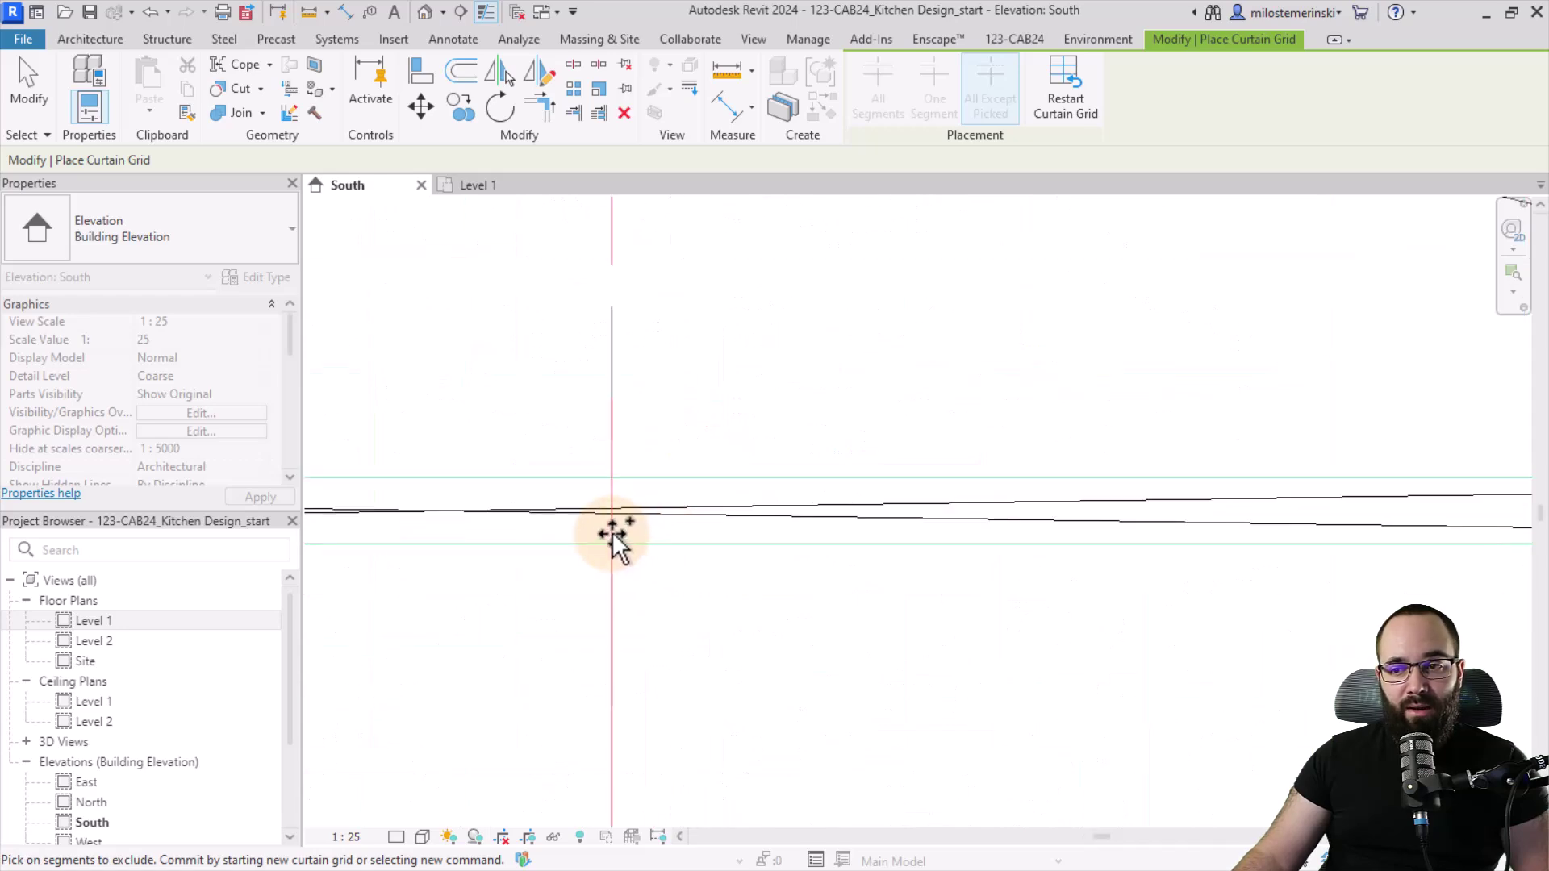
{"action": "scroll", "coordinate": [617, 516], "scroll_direction": "down", "scroll_amount": 4}
{"action": "scroll", "coordinate": [629, 686], "scroll_direction": "up", "scroll_amount": 2}
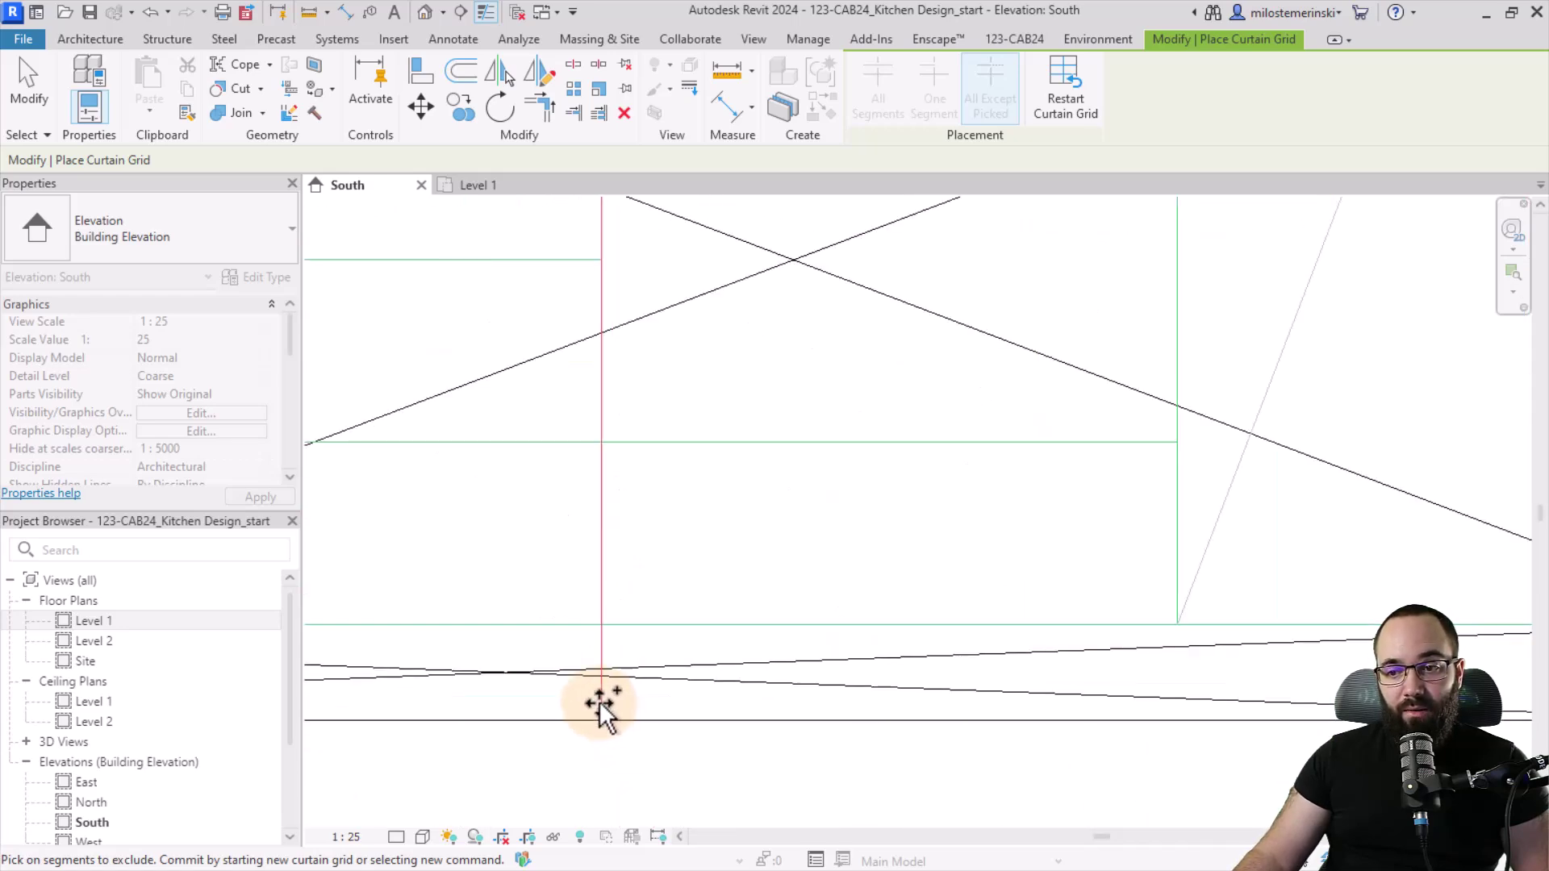
{"action": "scroll", "coordinate": [548, 682], "scroll_direction": "down", "scroll_amount": 3}
{"action": "scroll", "coordinate": [807, 630], "scroll_direction": "up", "scroll_amount": 3}
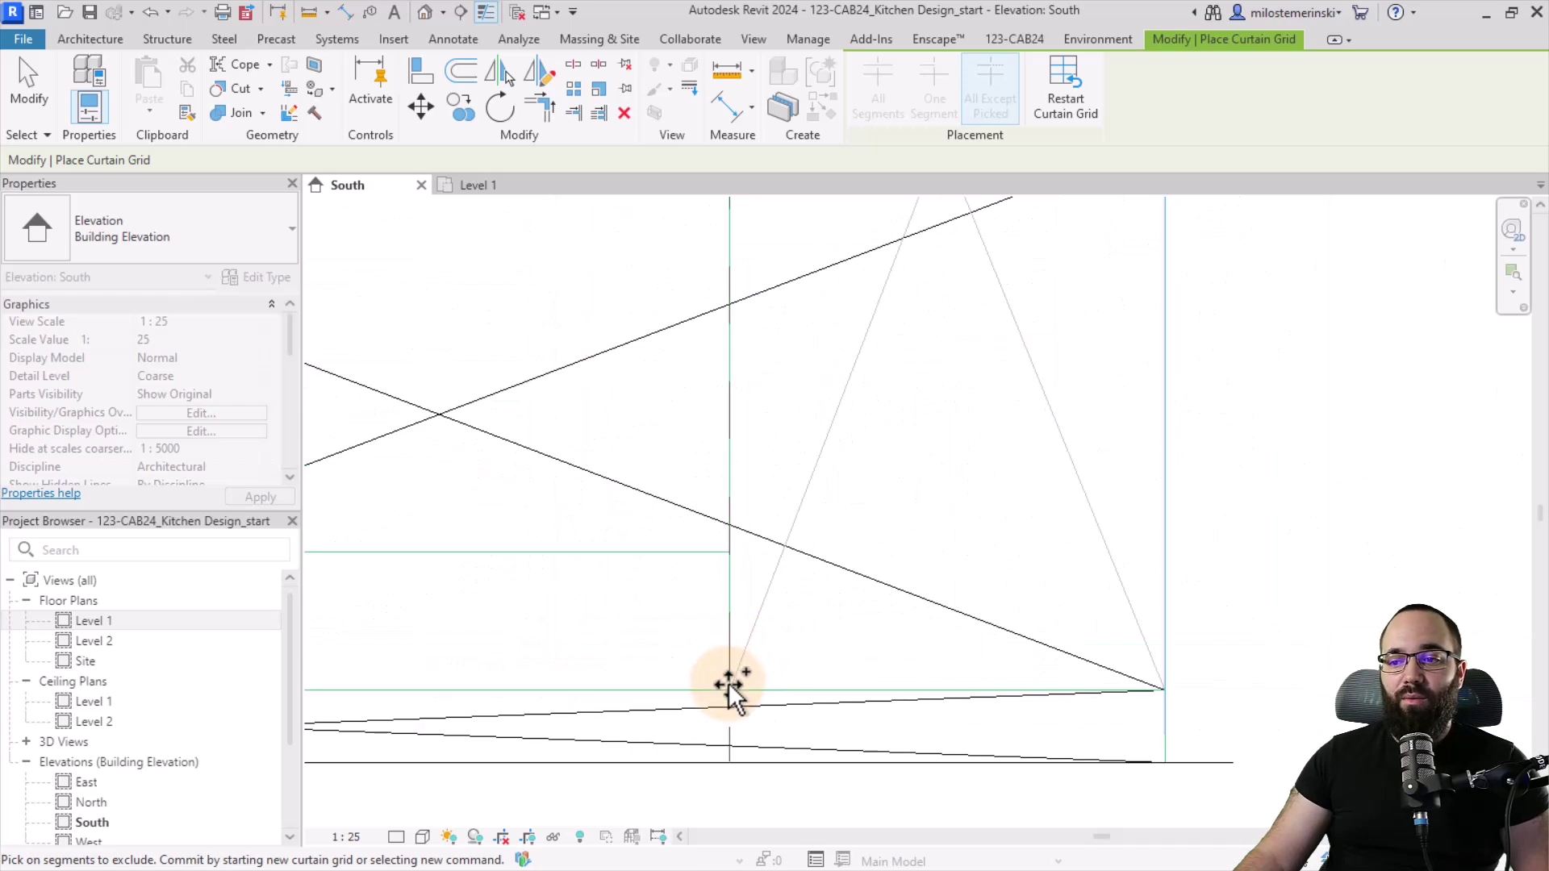
{"action": "scroll", "coordinate": [730, 690], "scroll_direction": "down", "scroll_amount": 3}
{"action": "scroll", "coordinate": [646, 622], "scroll_direction": "up", "scroll_amount": 2}
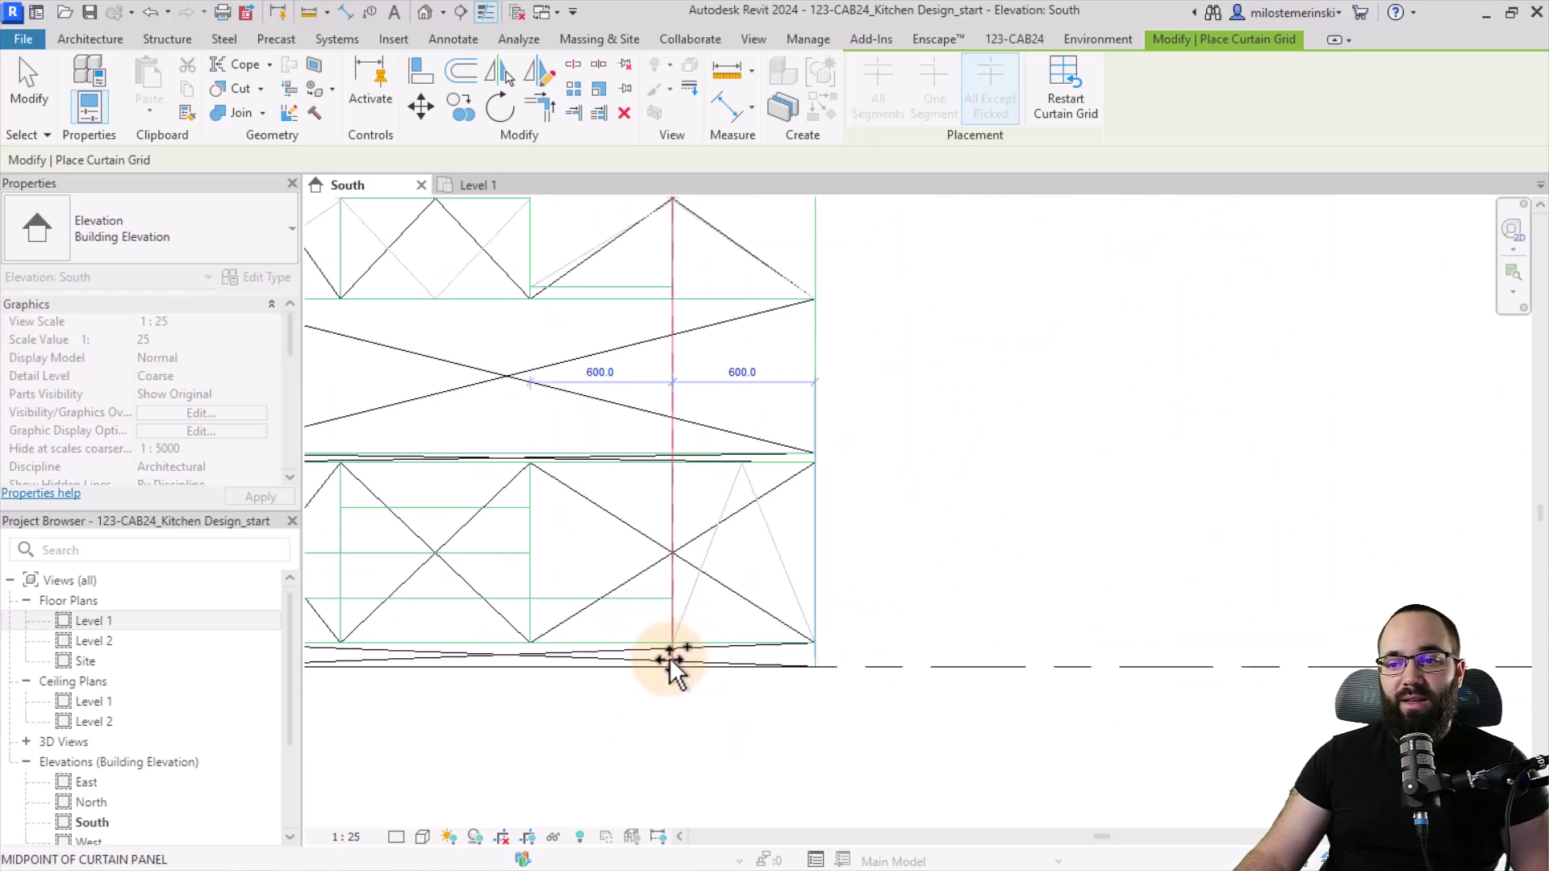
Add a vertical grid line at the panel midpoint, omitting it across the splashback gap.
{"action": "left_click", "coordinate": [669, 657]}
{"action": "left_click", "coordinate": [672, 411]}
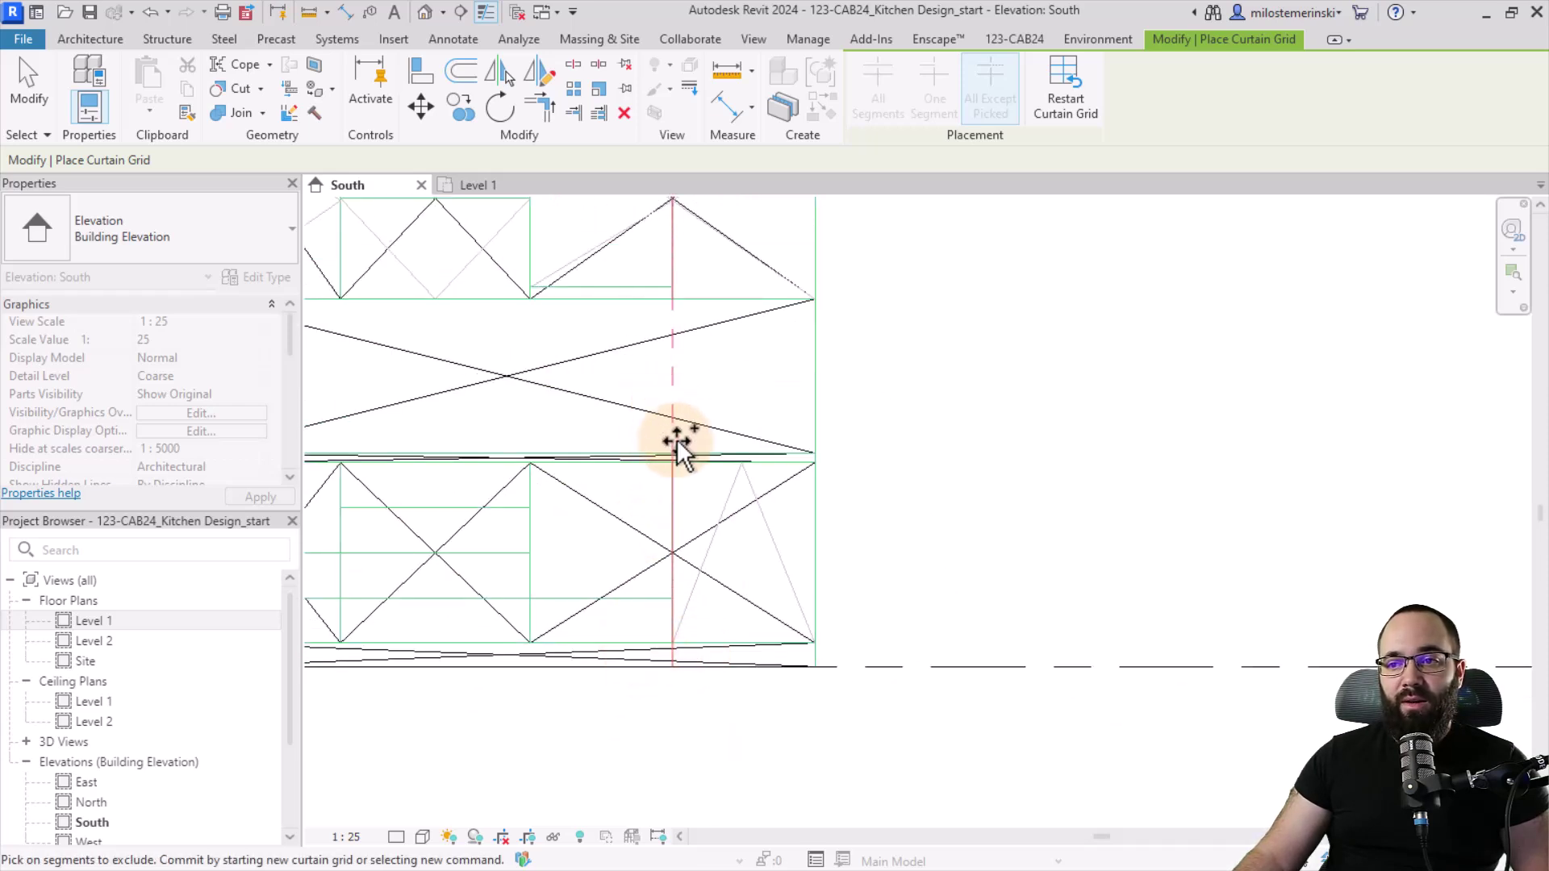
{"action": "scroll", "coordinate": [677, 444], "scroll_direction": "up", "scroll_amount": 2}
{"action": "scroll", "coordinate": [815, 452], "scroll_direction": "down", "scroll_amount": 1}
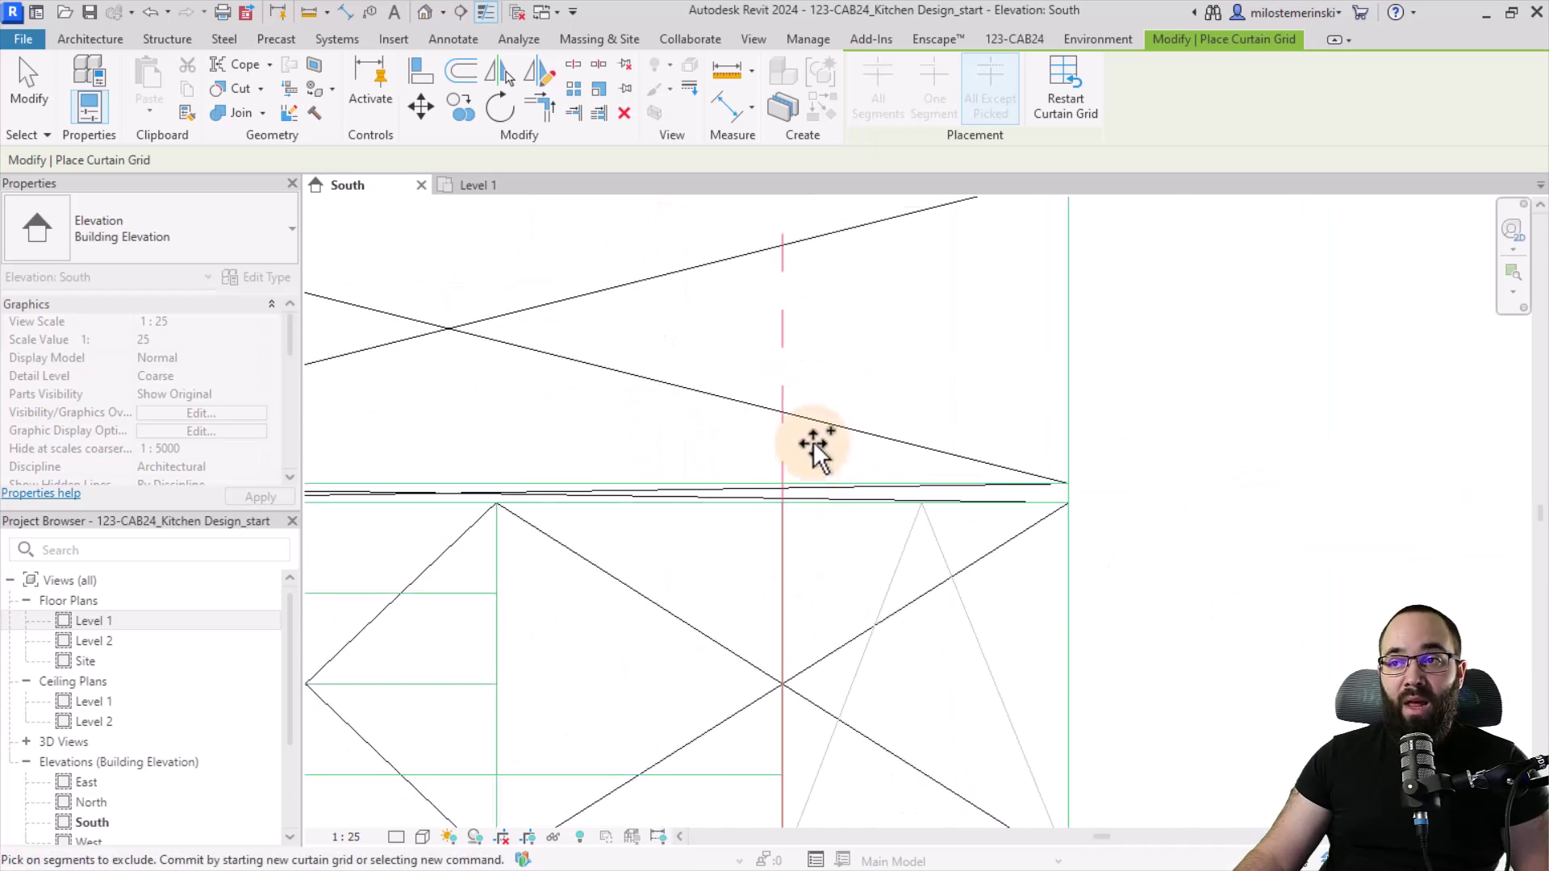
{"action": "scroll", "coordinate": [814, 448], "scroll_direction": "down", "scroll_amount": 4}
{"action": "key", "text": "Escape"}
{"action": "key", "text": "Escape"}
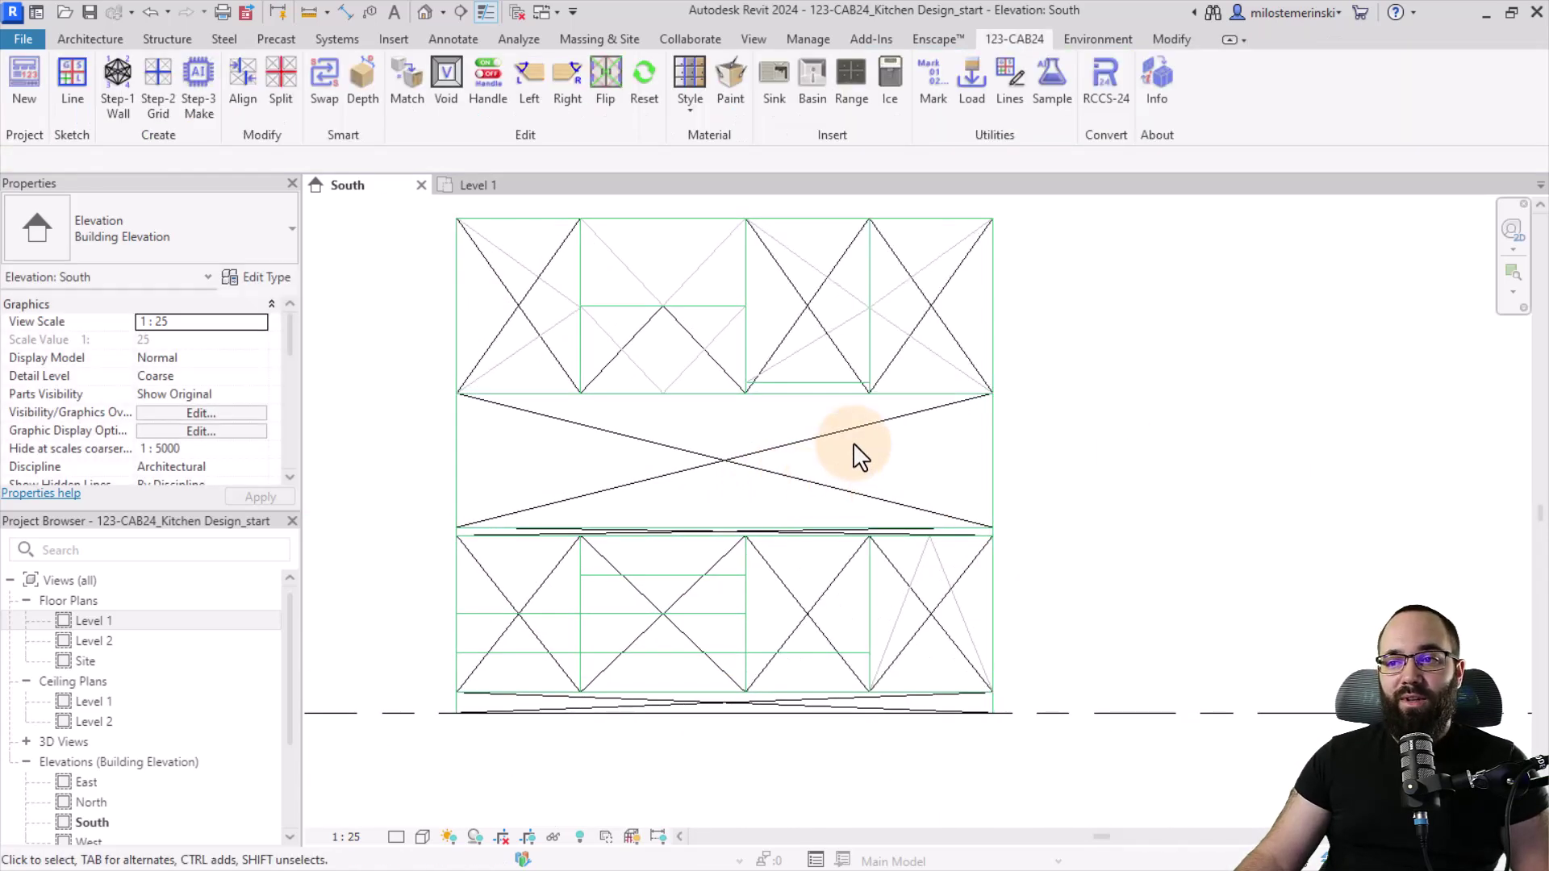
{"action": "middle_click_drag", "start_coordinate": [855, 445], "coordinate": [781, 440]}
Add One Segment horizontal grid lines splitting the second lower bay into four equal drawer panels.
{"action": "left_click", "coordinate": [162, 109]}
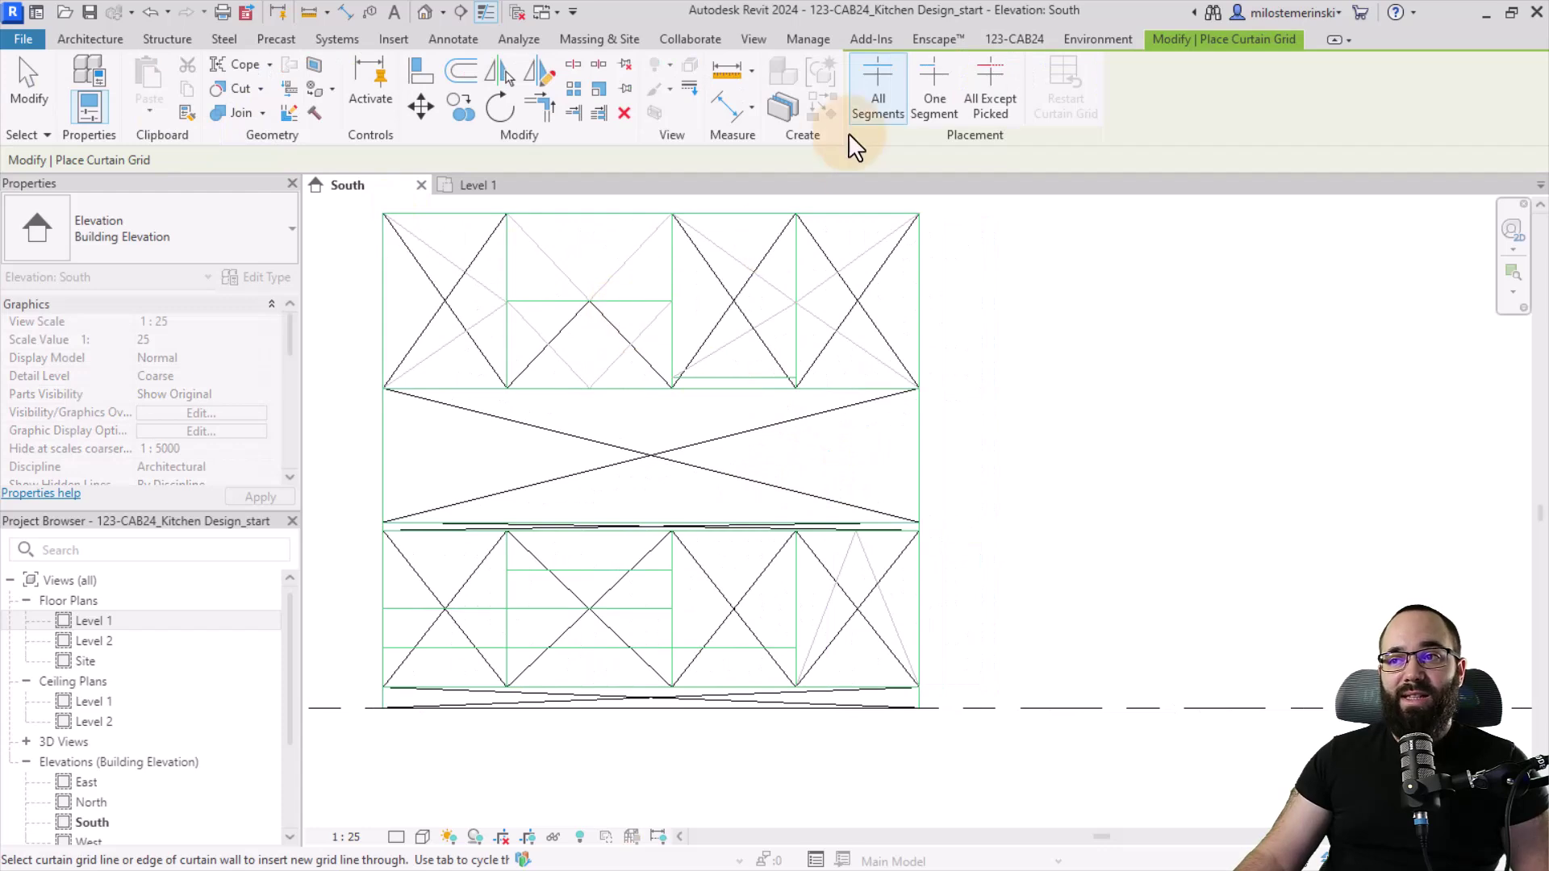
{"action": "left_click", "coordinate": [927, 103]}
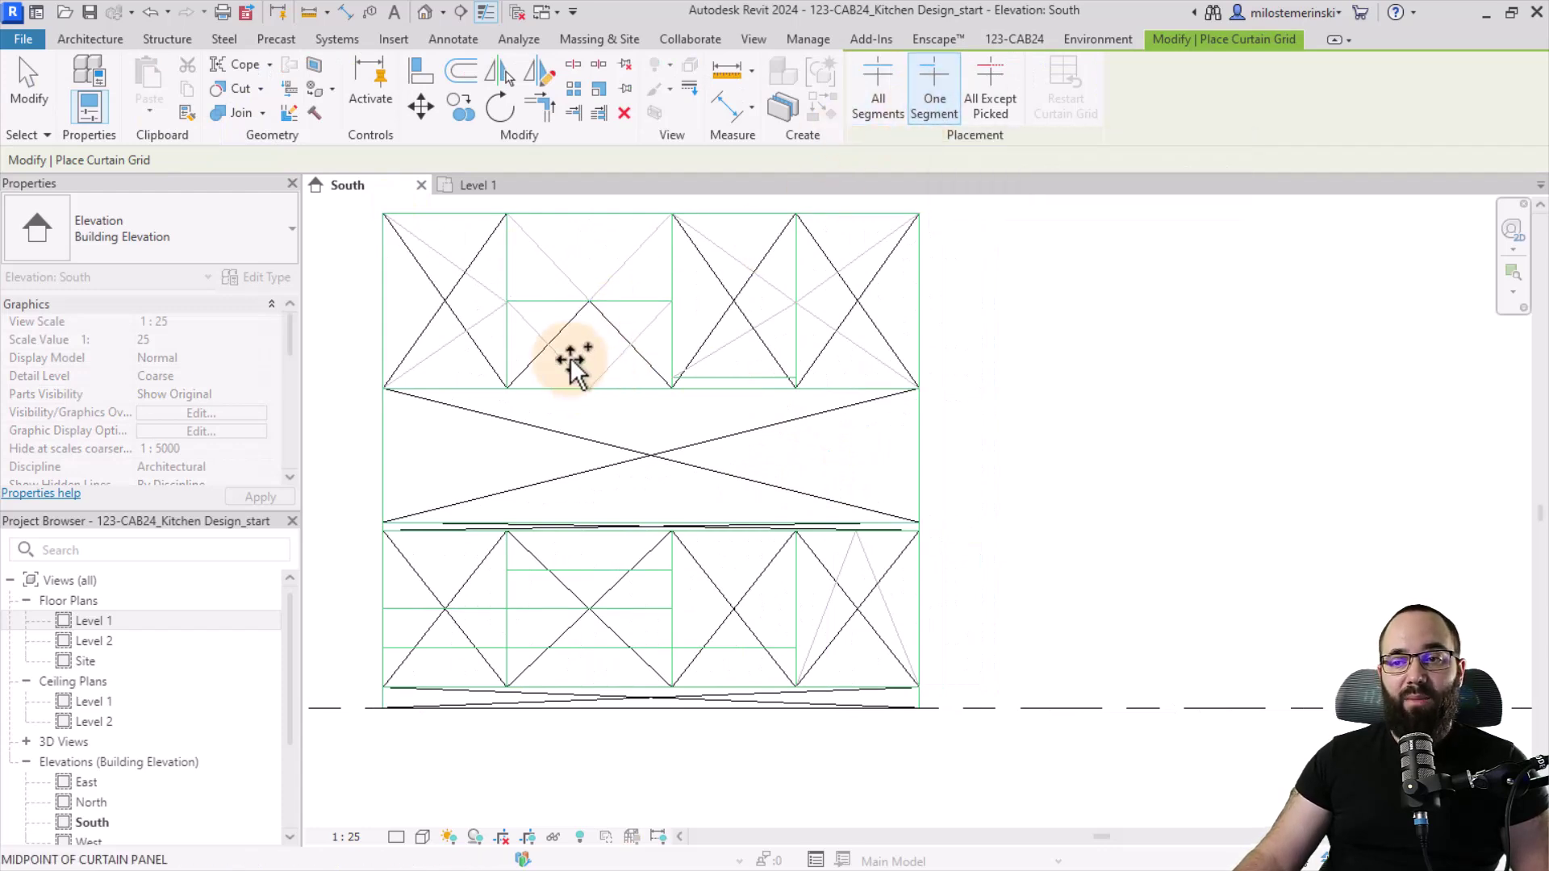
{"action": "scroll", "coordinate": [483, 284], "scroll_direction": "up", "scroll_amount": 4}
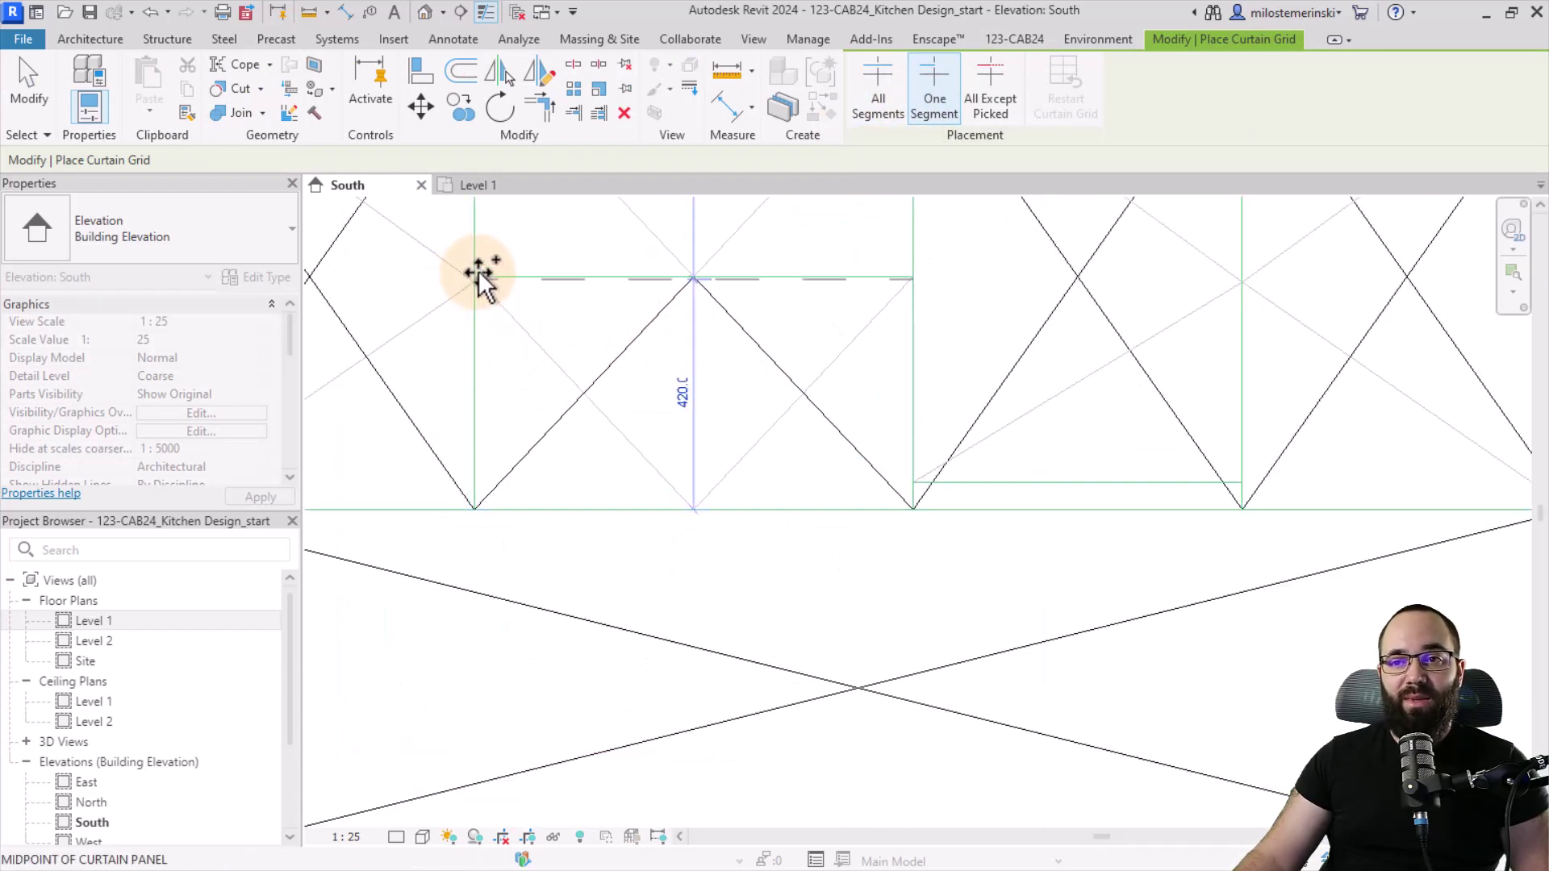
{"action": "scroll", "coordinate": [479, 278], "scroll_direction": "up", "scroll_amount": 3}
{"action": "scroll", "coordinate": [435, 306], "scroll_direction": "down", "scroll_amount": 3}
{"action": "scroll", "coordinate": [807, 488], "scroll_direction": "up", "scroll_amount": 3}
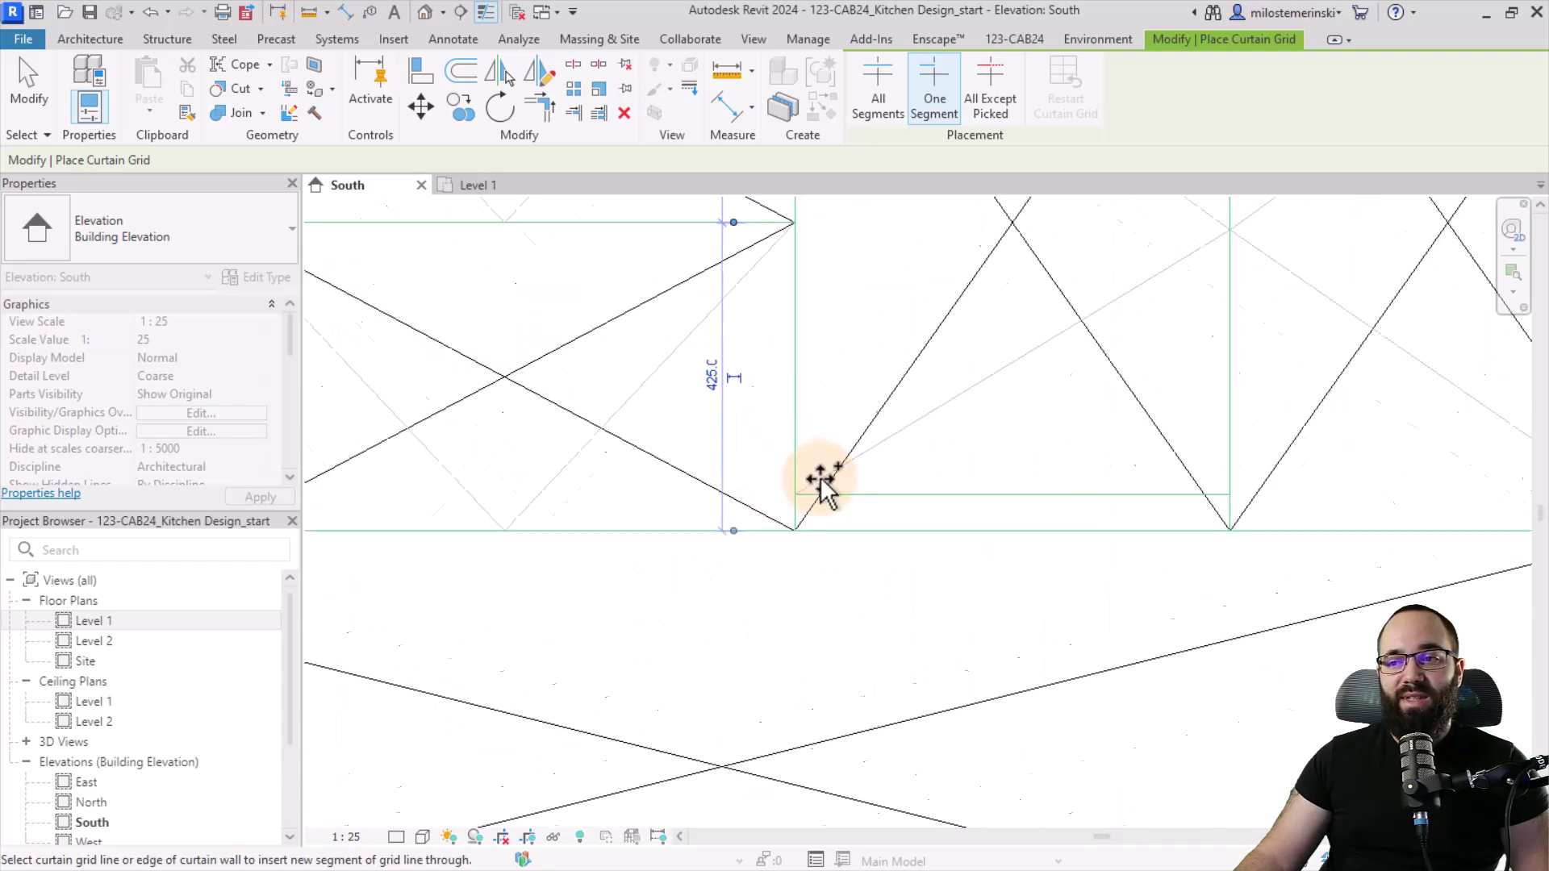
{"action": "scroll", "coordinate": [650, 387], "scroll_direction": "down", "scroll_amount": 3}
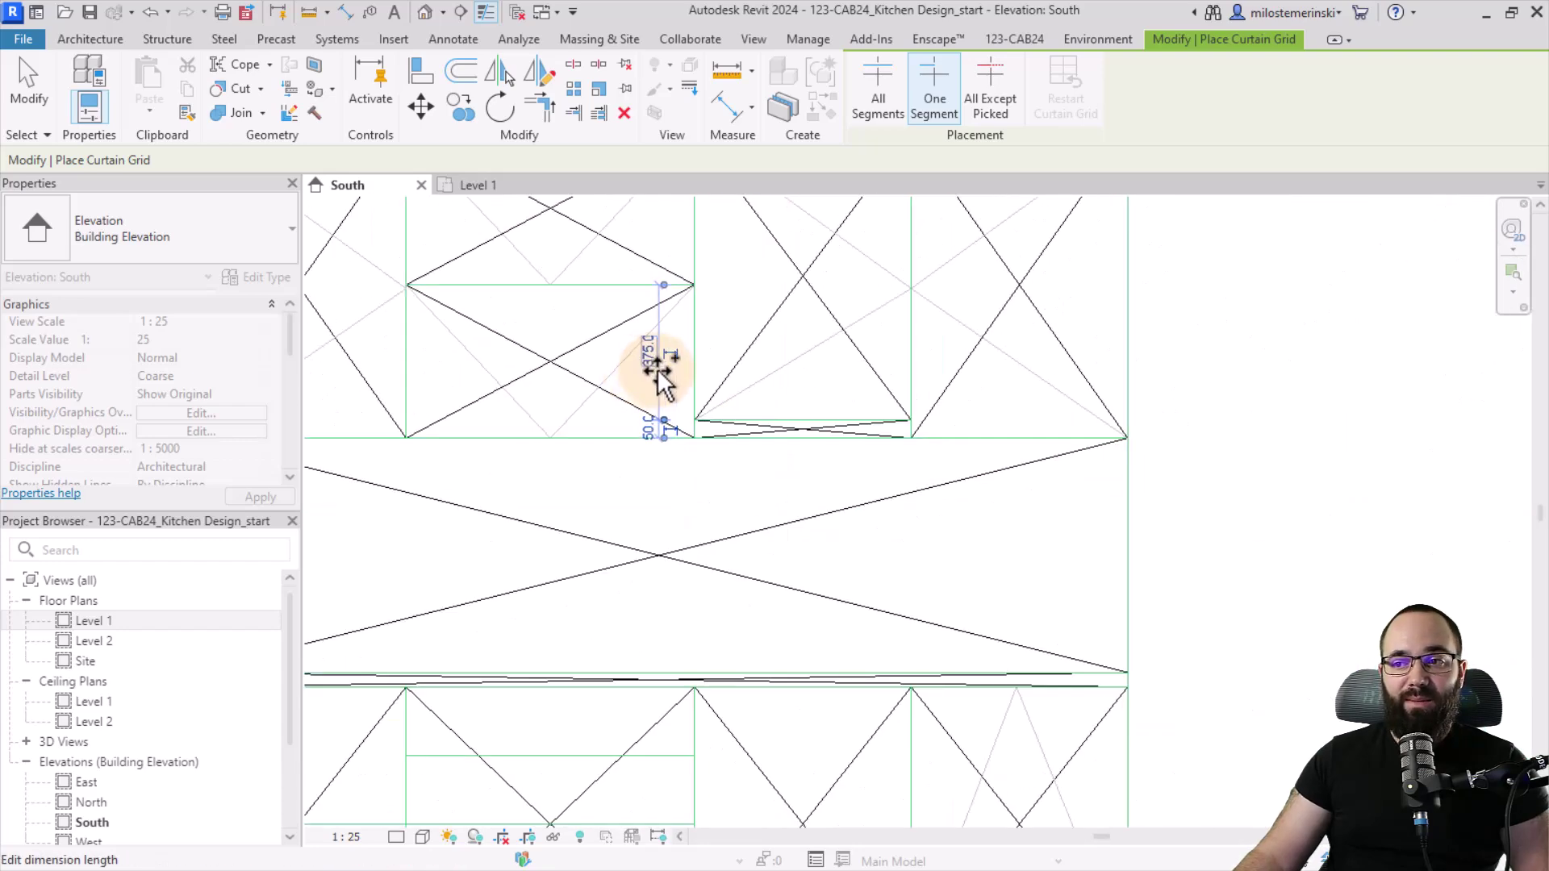
{"action": "scroll", "coordinate": [751, 513], "scroll_direction": "up", "scroll_amount": 3}
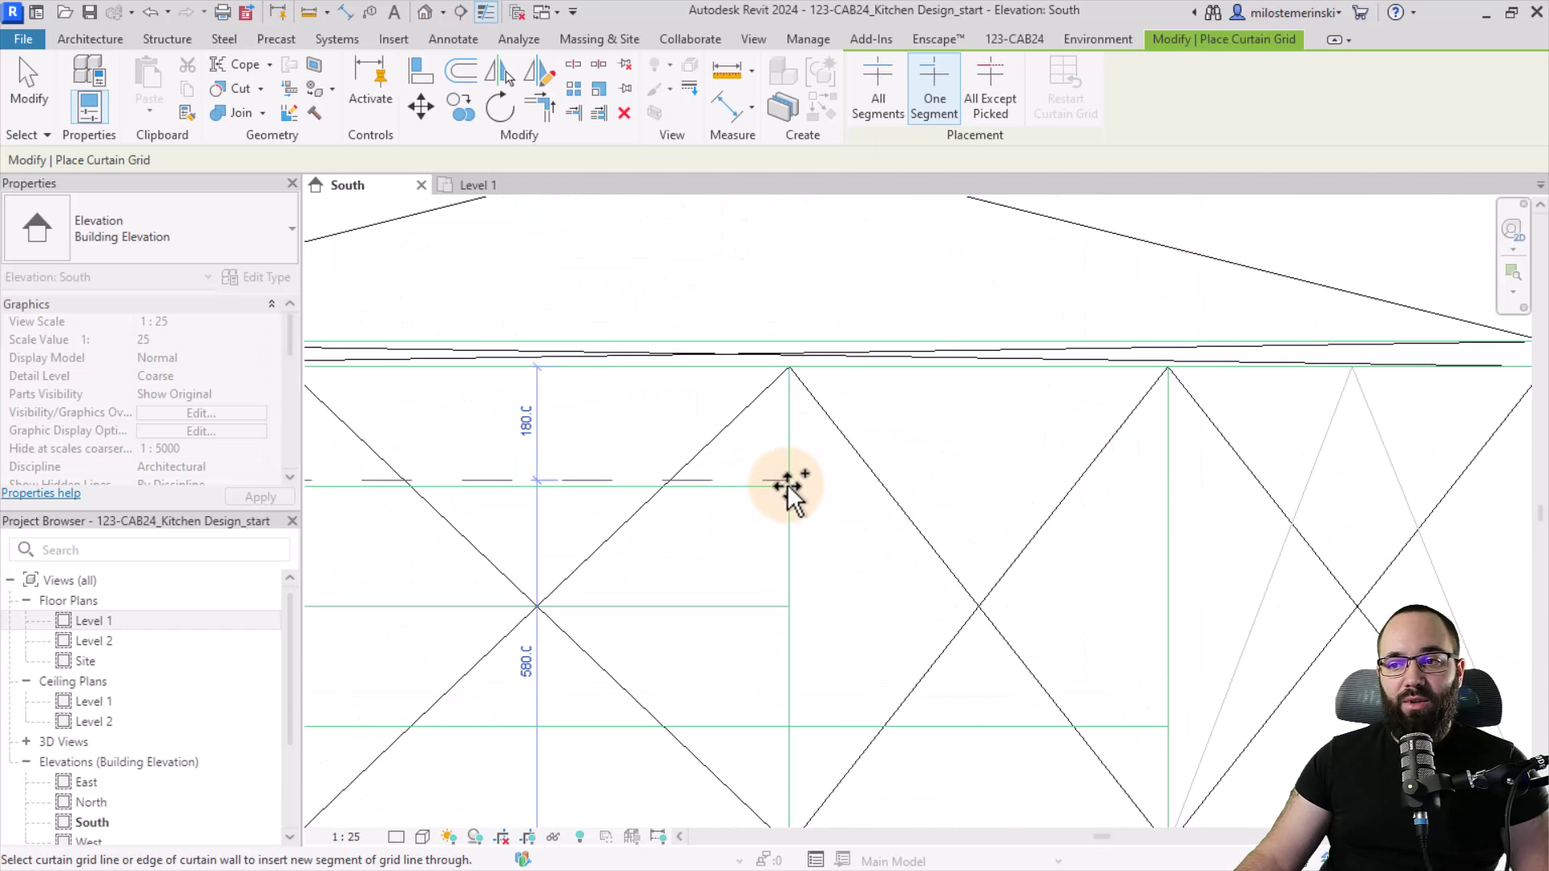
{"action": "scroll", "coordinate": [786, 495], "scroll_direction": "up", "scroll_amount": 3}
{"action": "scroll", "coordinate": [795, 726], "scroll_direction": "down", "scroll_amount": 2}
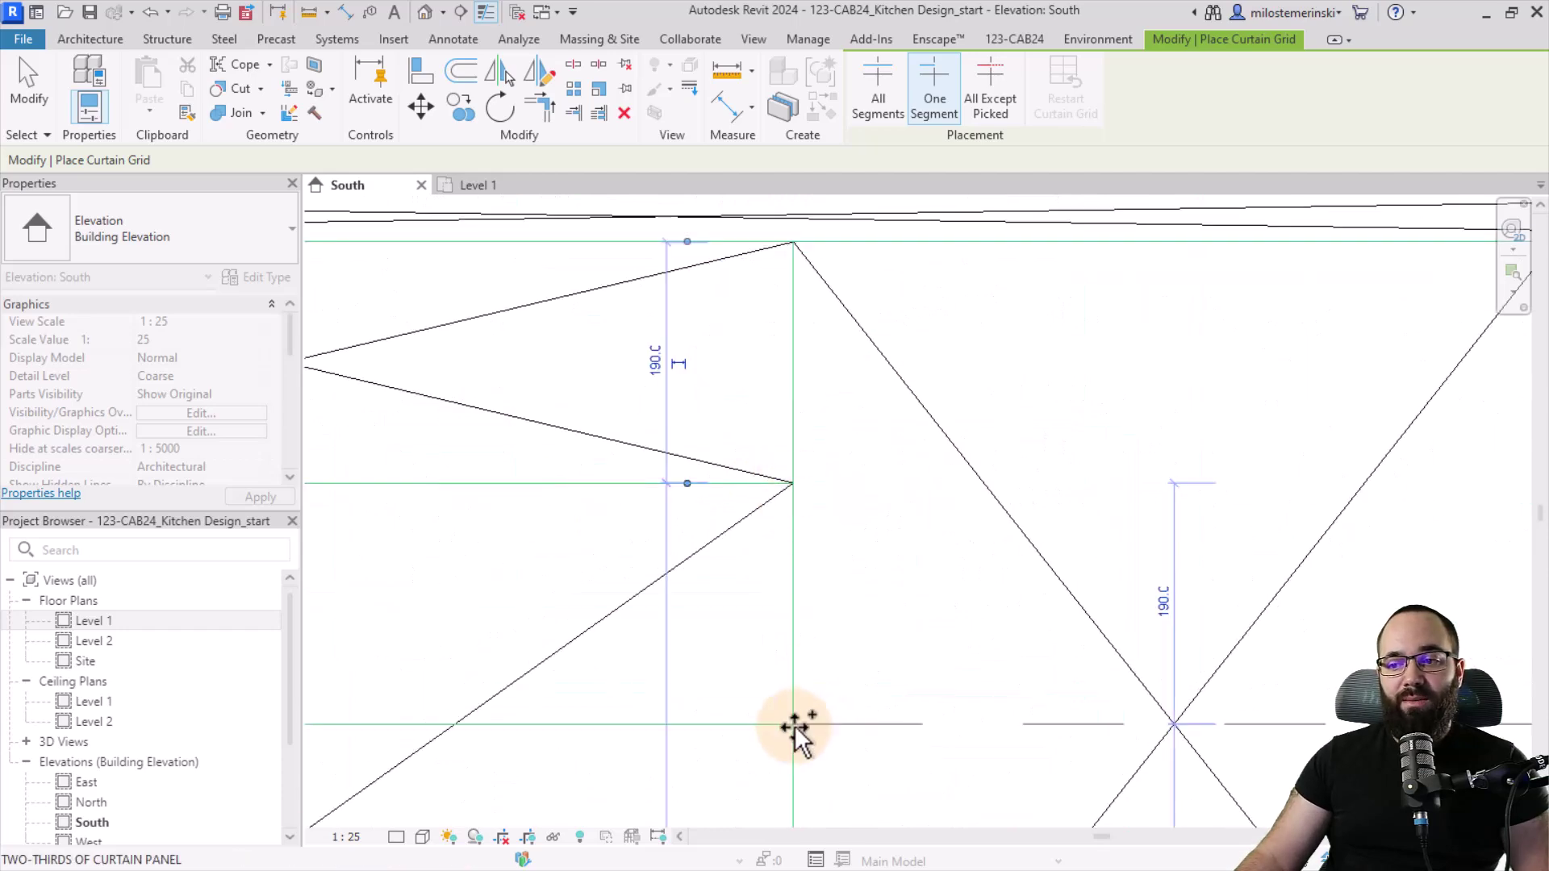
{"action": "scroll", "coordinate": [782, 459], "scroll_direction": "down", "scroll_amount": 2}
{"action": "scroll", "coordinate": [776, 643], "scroll_direction": "up", "scroll_amount": 3}
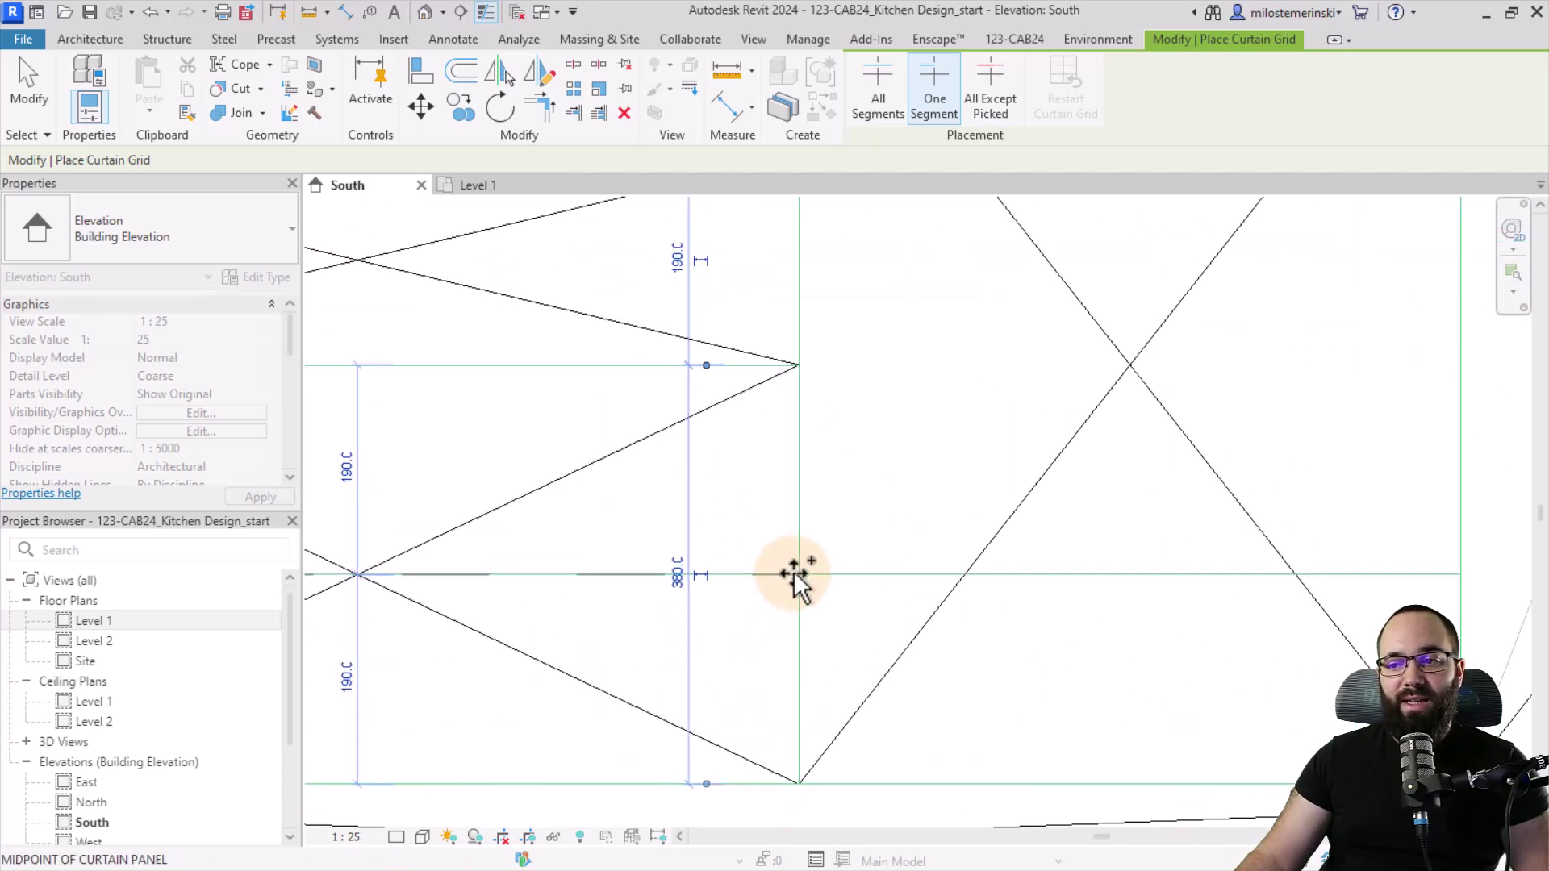
{"action": "scroll", "coordinate": [782, 629], "scroll_direction": "down", "scroll_amount": 4}
{"action": "key", "text": "Escape"}
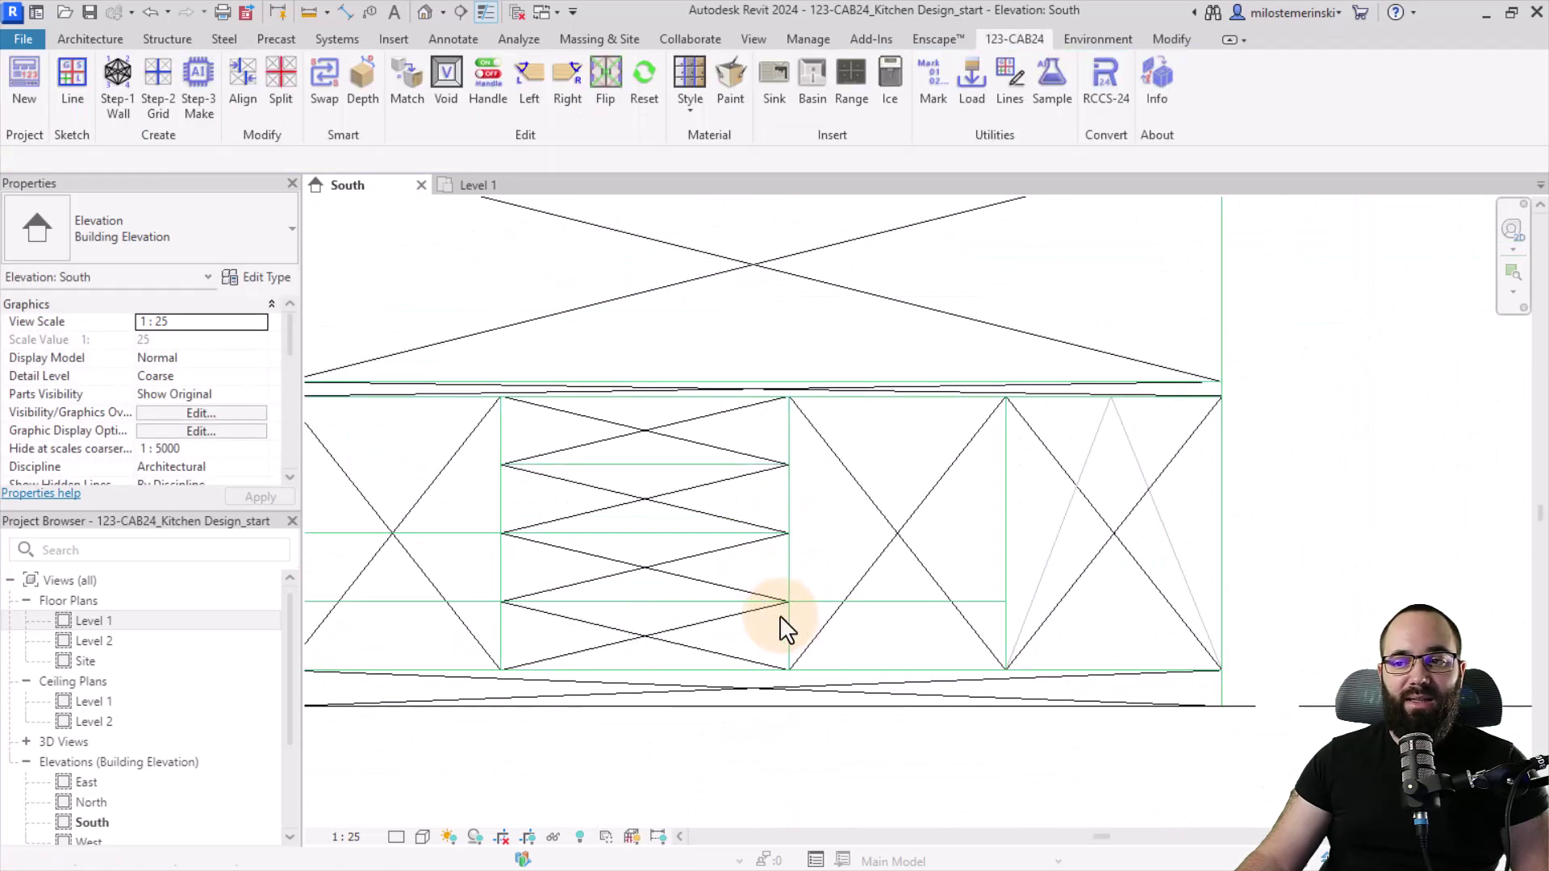
Extend the middle drawer division line into the left lower cabinet.
{"action": "scroll", "coordinate": [670, 616], "scroll_direction": "up", "scroll_amount": 1}
{"action": "scroll", "coordinate": [692, 606], "scroll_direction": "down", "scroll_amount": 1}
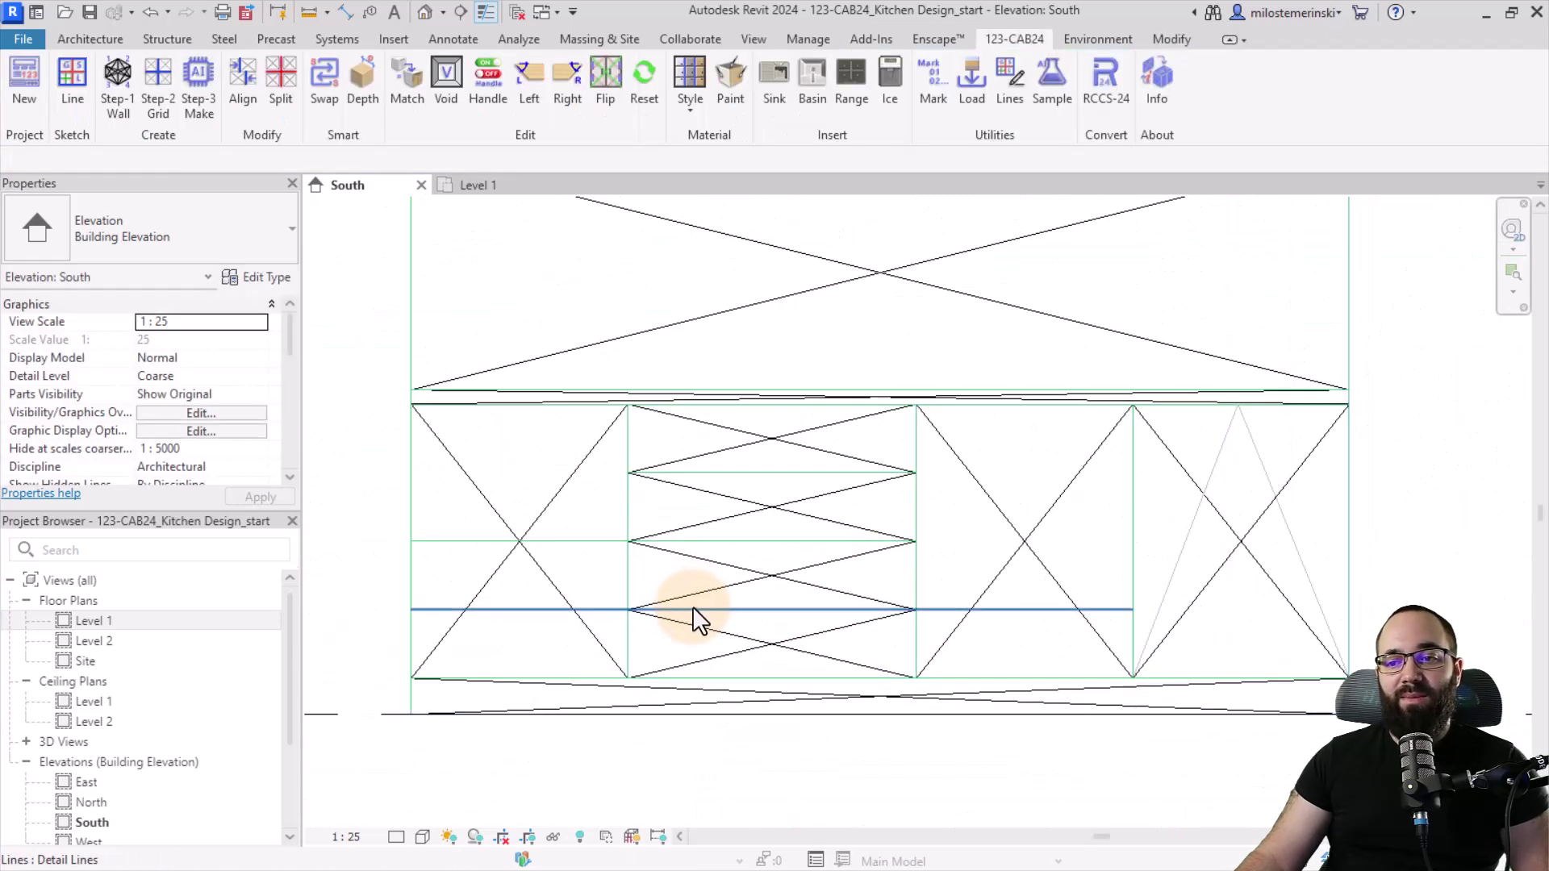
{"action": "left_click", "coordinate": [705, 540]}
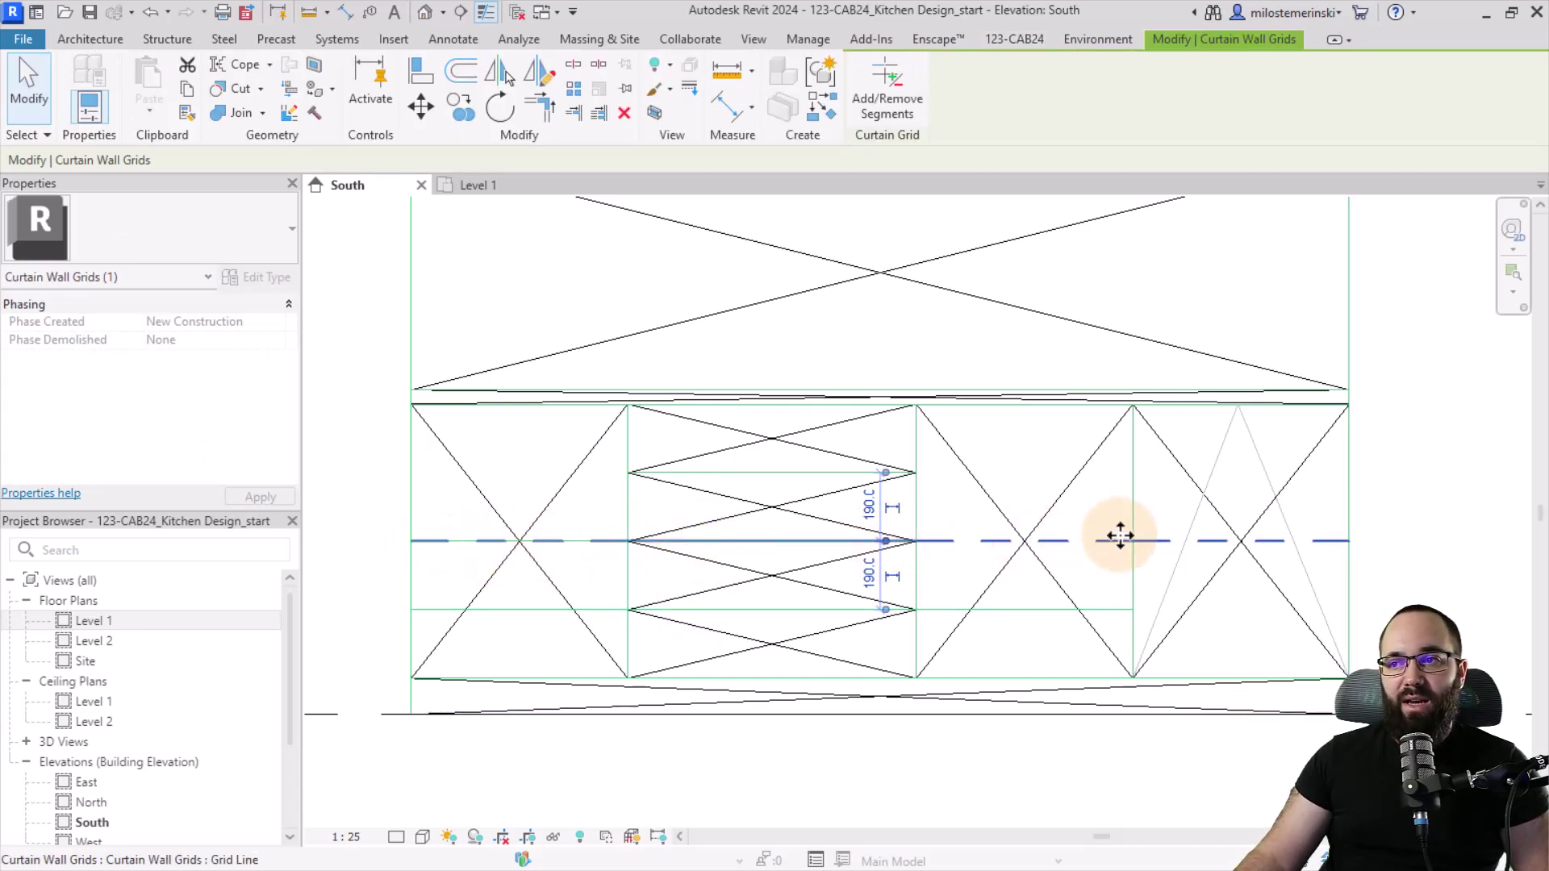
{"action": "left_click", "coordinate": [873, 106]}
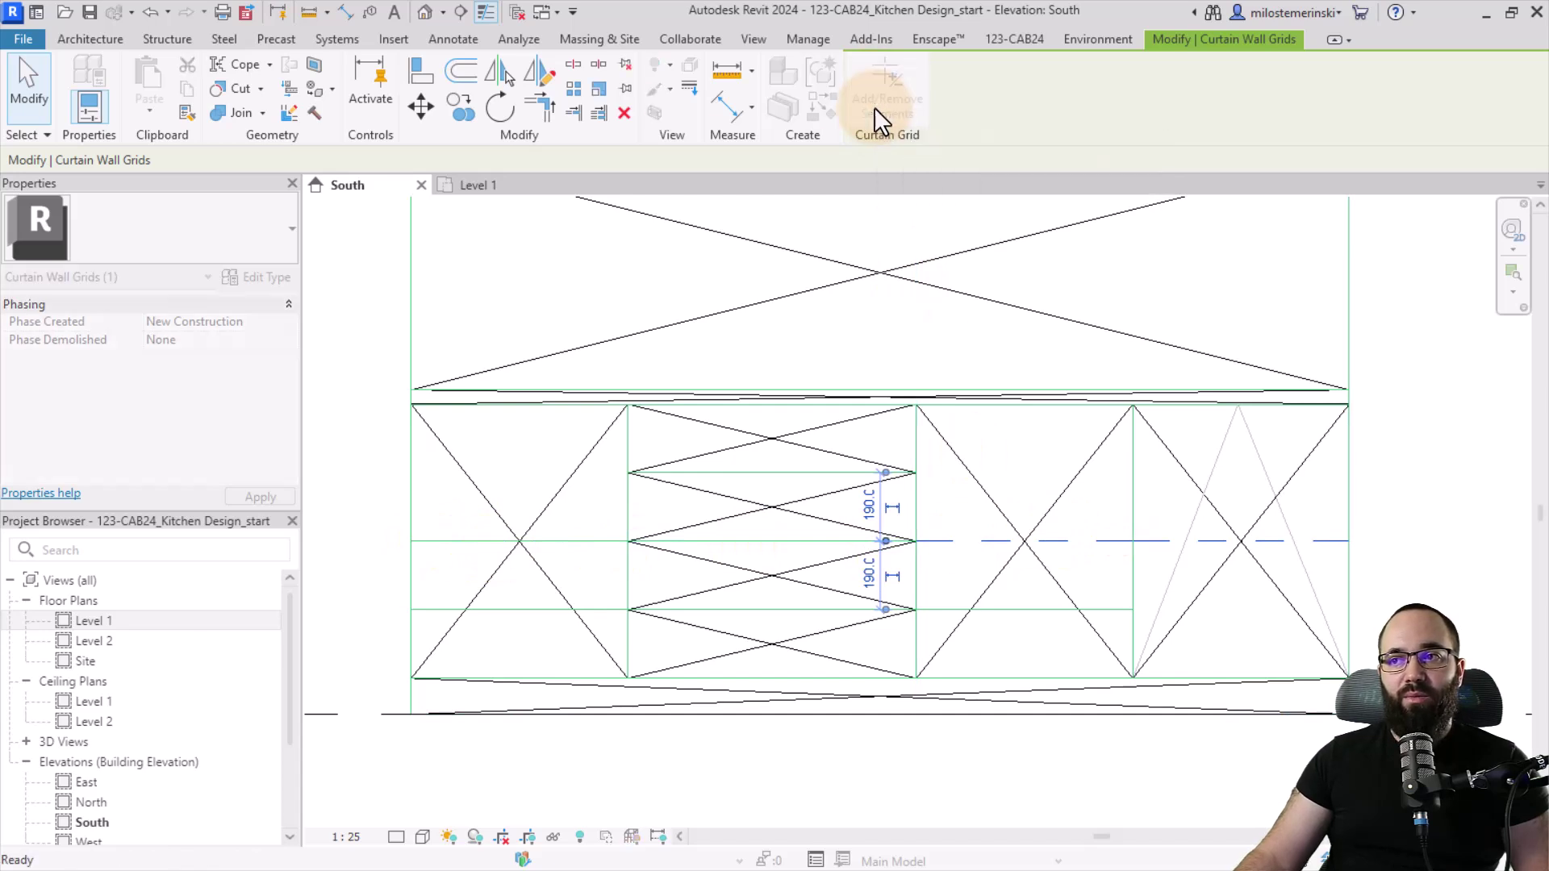
{"action": "left_click", "coordinate": [573, 540]}
{"action": "key", "text": "Escape"}
{"action": "key", "text": "Escape"}
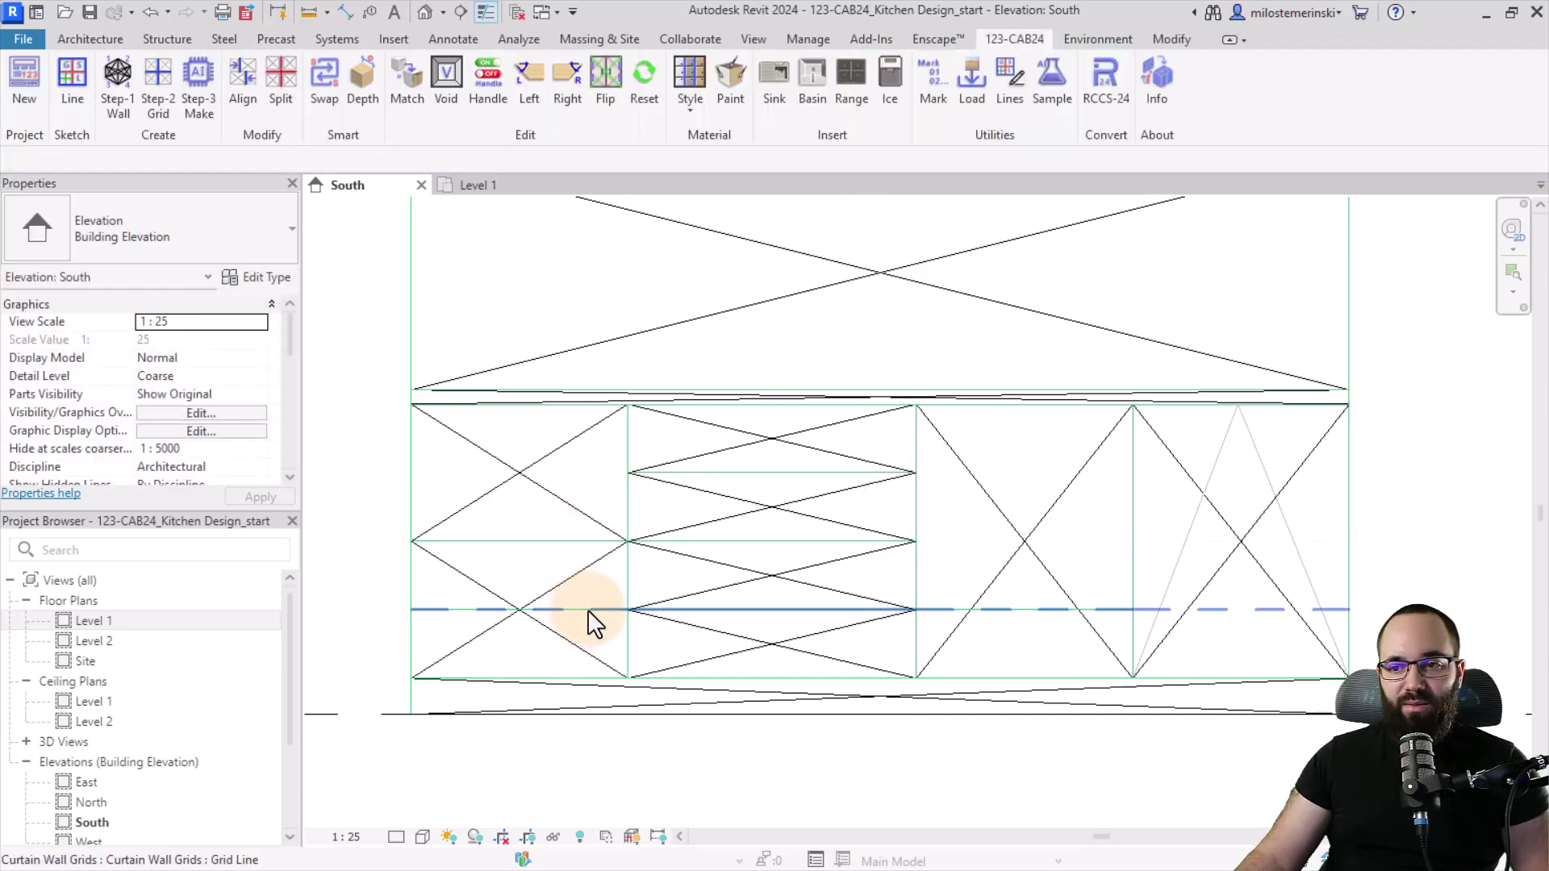
Extend the lowest drawer division line into the left cabinet and under the third bay.
{"action": "left_click", "coordinate": [587, 609]}
{"action": "left_click", "coordinate": [907, 106]}
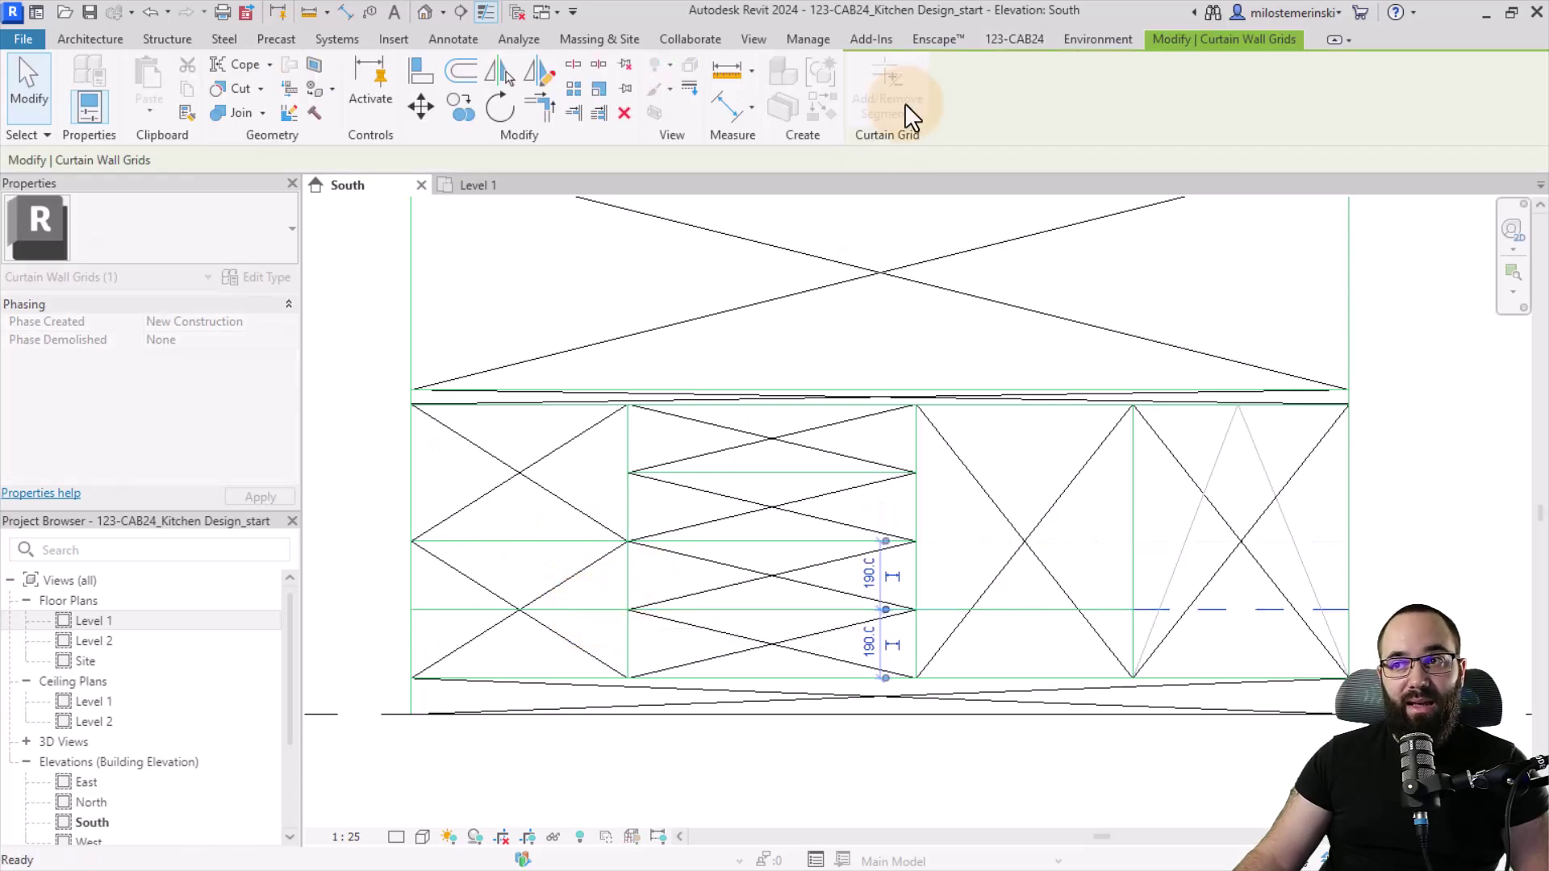
{"action": "left_click", "coordinate": [588, 618]}
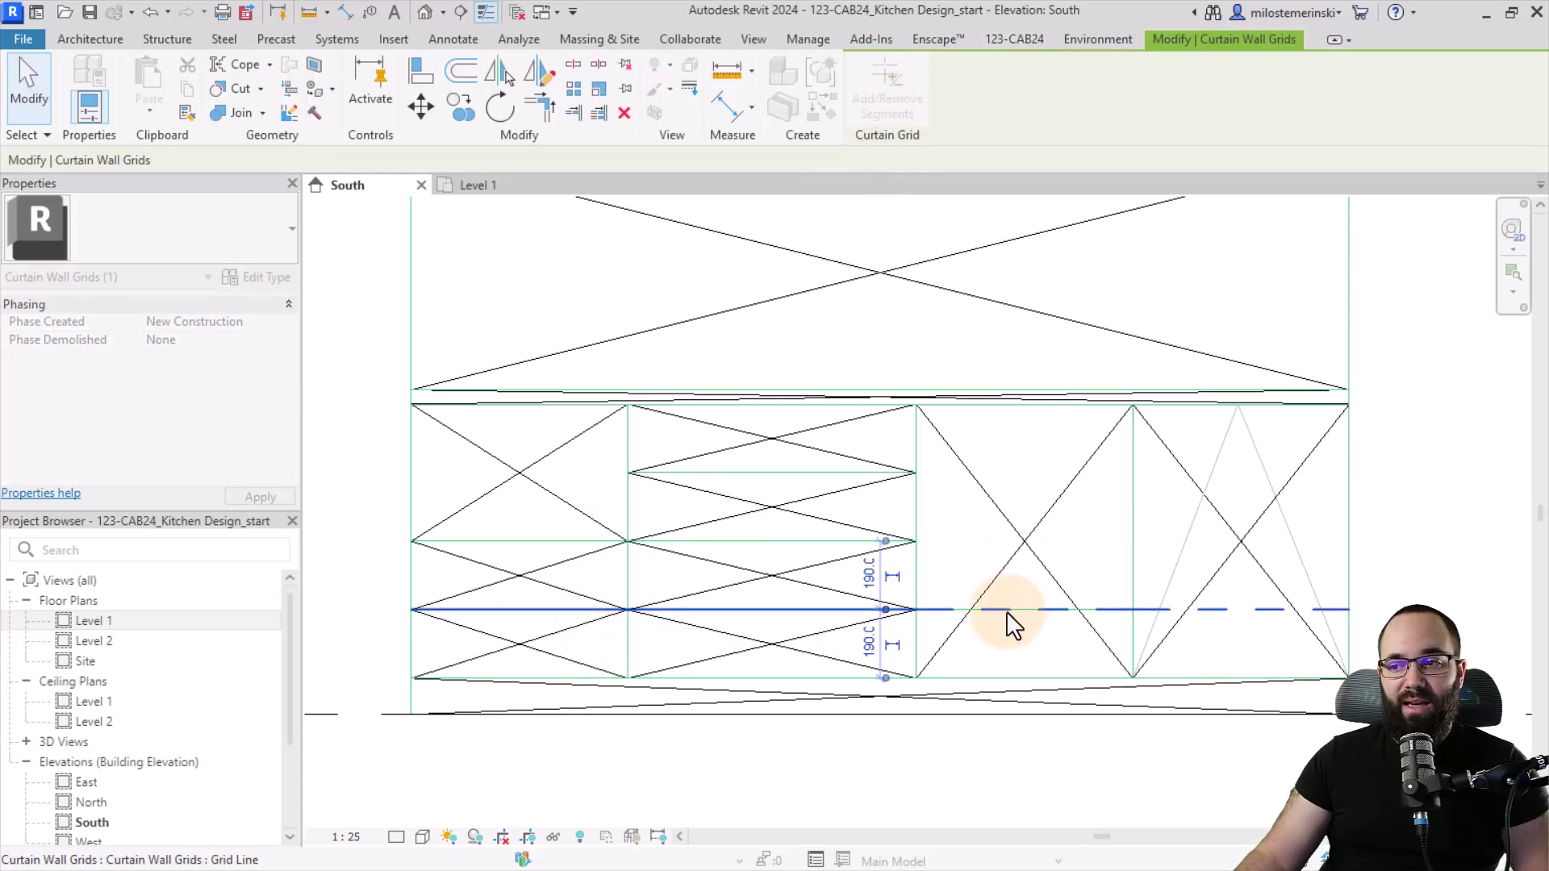
{"action": "left_click", "coordinate": [1008, 611]}
{"action": "scroll", "coordinate": [908, 578], "scroll_direction": "down", "scroll_amount": 2}
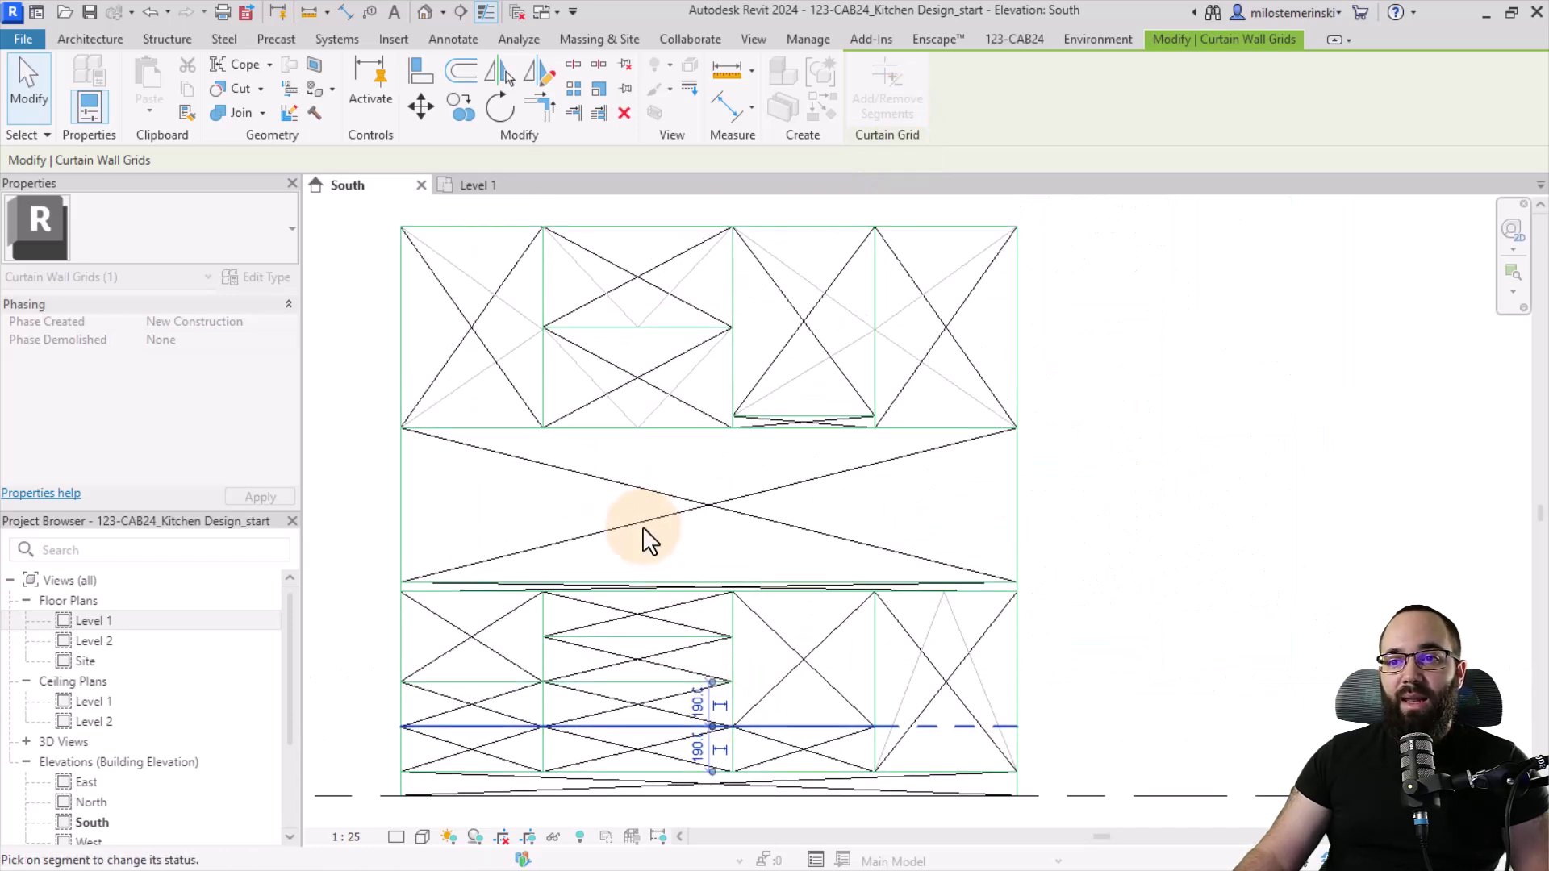
{"action": "scroll", "coordinate": [726, 495], "scroll_direction": "down", "scroll_amount": 1}
{"action": "key", "text": "Escape"}
{"action": "scroll", "coordinate": [727, 491], "scroll_direction": "up", "scroll_amount": 2}
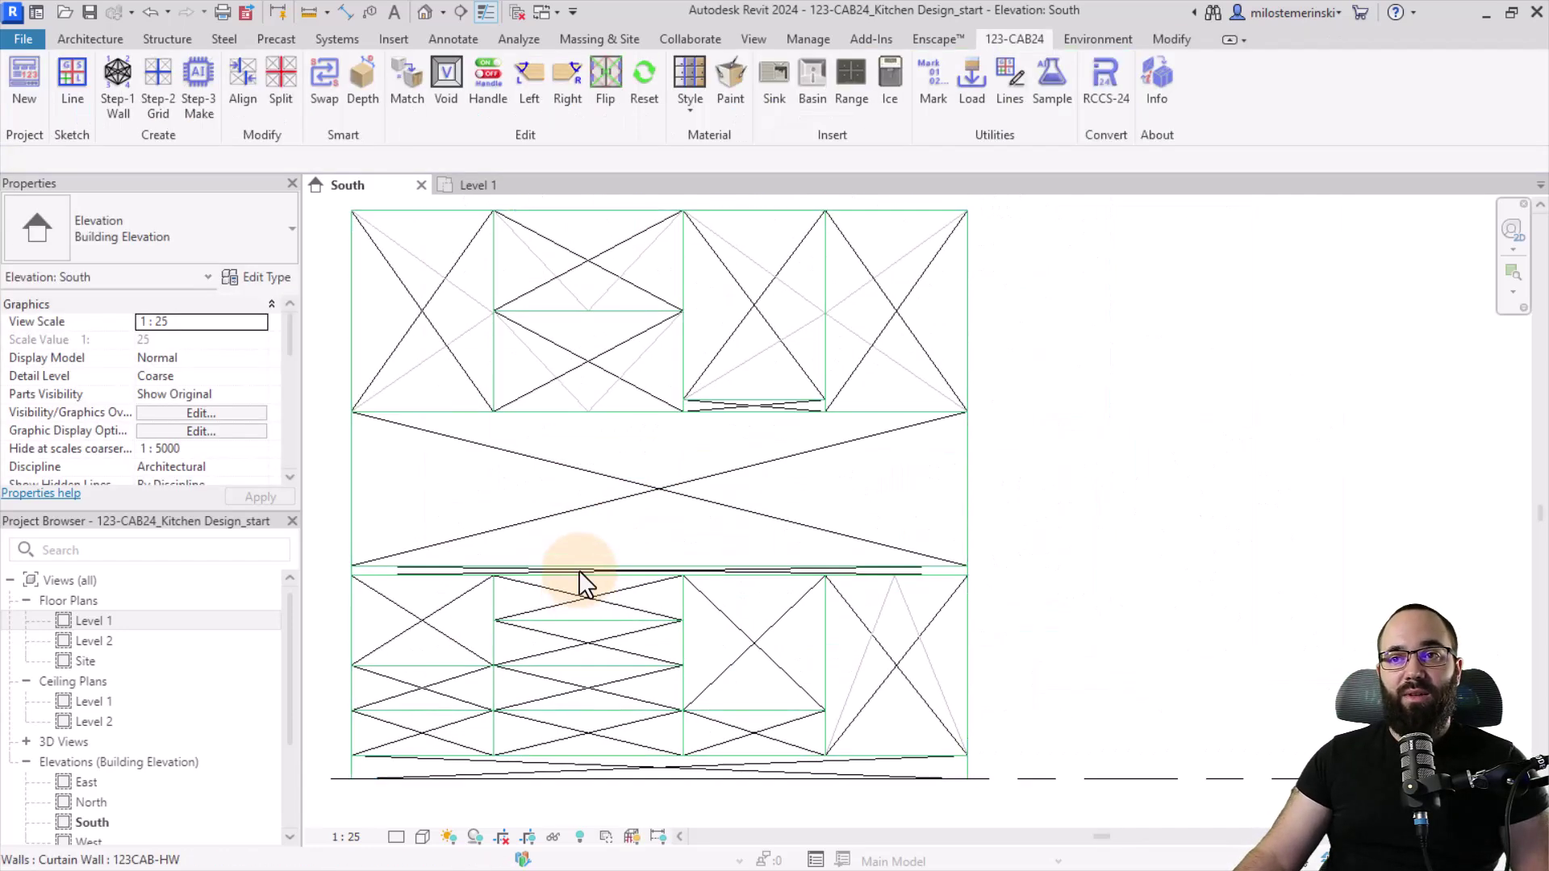
Switch to the default 3D view and zoom to the curtain wall.
{"action": "left_click", "coordinate": [427, 12]}
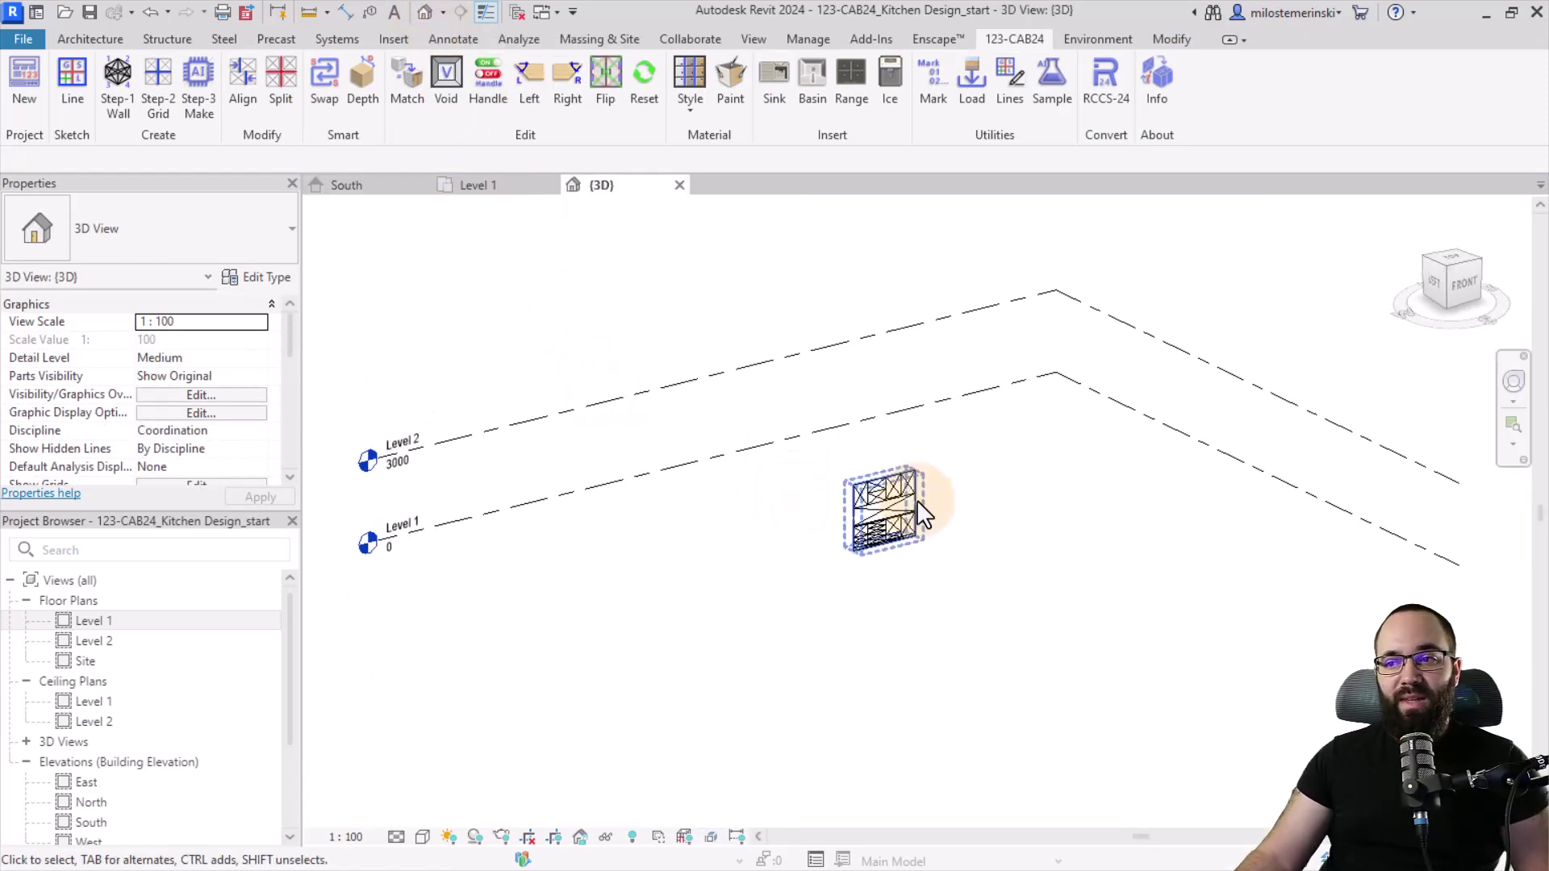
{"action": "scroll", "coordinate": [916, 500], "scroll_direction": "up", "scroll_amount": 5}
{"action": "mouse_move", "coordinate": [1040, 611]}
{"action": "middle_mouse_down", "text": "shift"}
{"action": "mouse_move", "coordinate": [1028, 577]}
{"action": "mouse_move", "coordinate": [1037, 601]}
{"action": "middle_mouse_up", "text": "shift"}
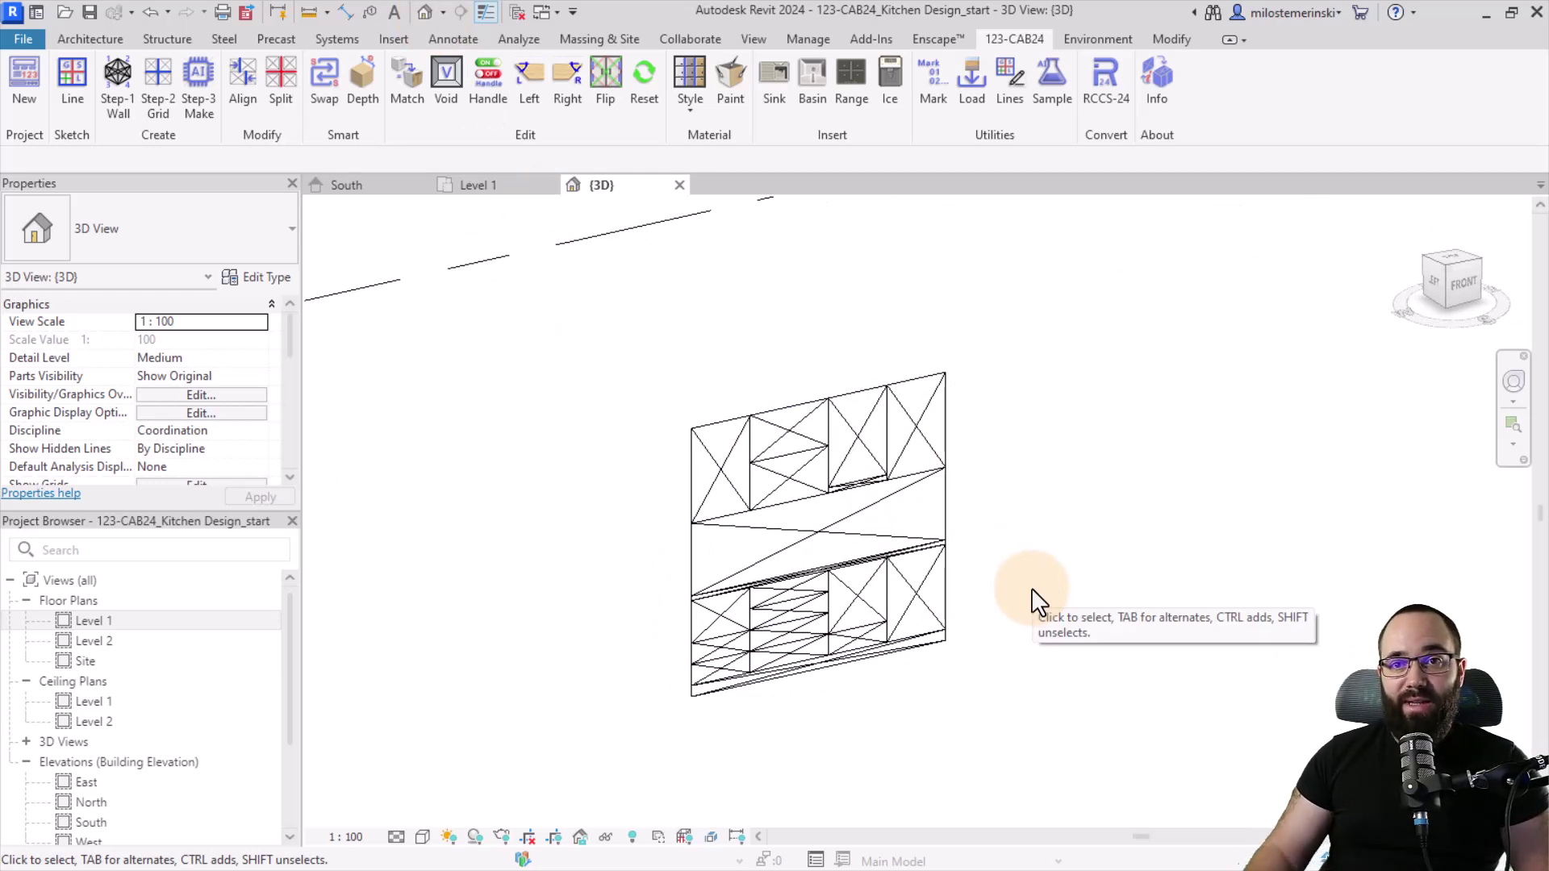
Run Step-3 Make on the curtain wall to build the doors, drawers, worktop and handles.
{"action": "left_click", "coordinate": [202, 117]}
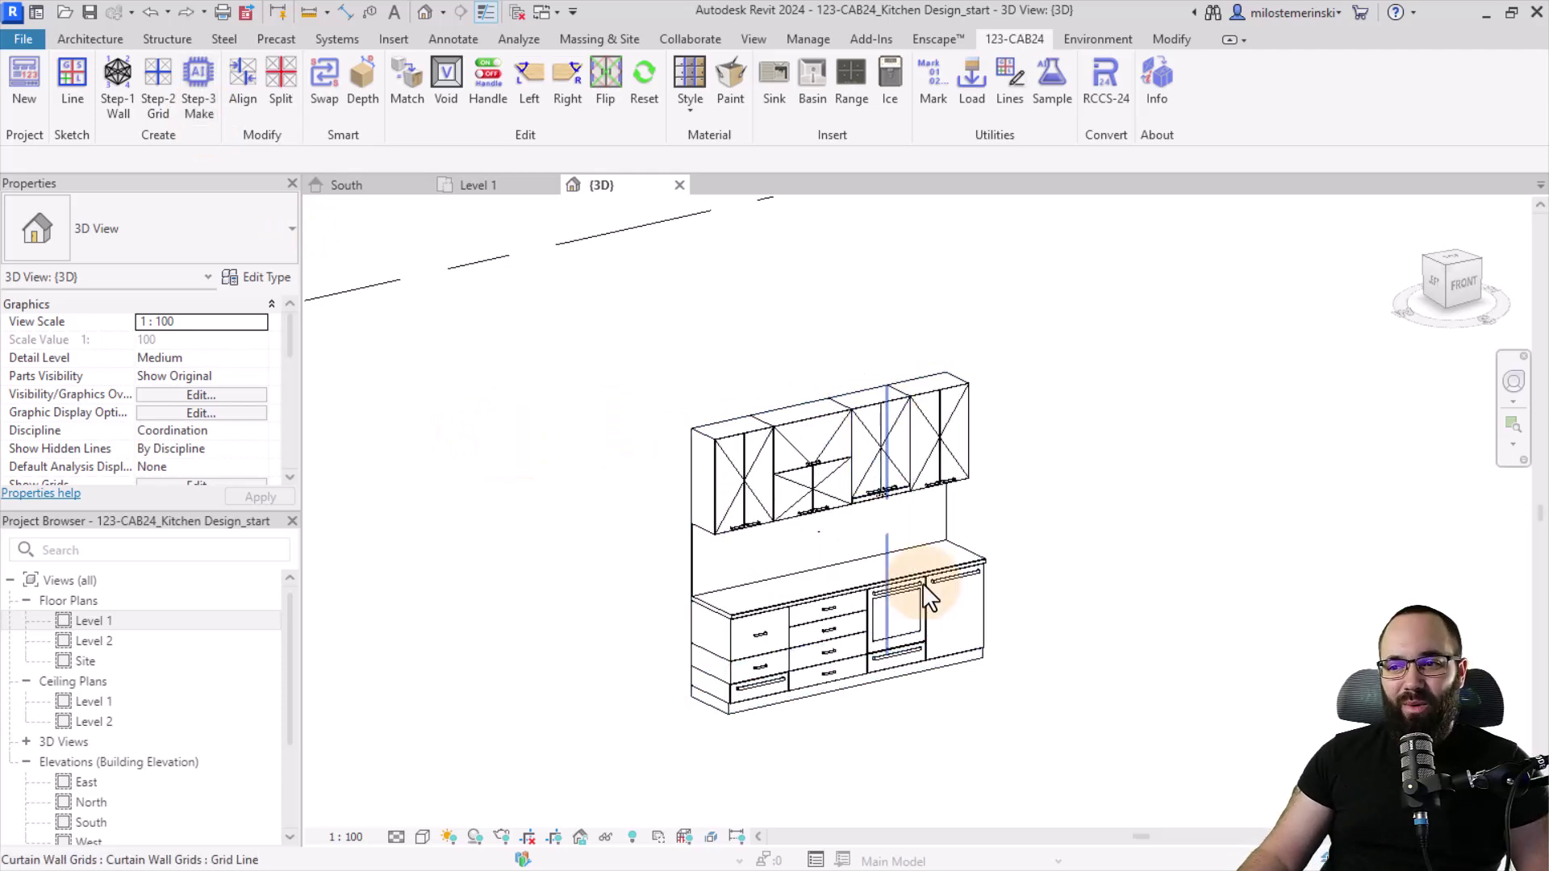
{"action": "middle_click_drag", "start_coordinate": [916, 569], "coordinate": [603, 491]}
{"action": "scroll", "coordinate": [720, 557], "scroll_direction": "up", "scroll_amount": 2}
{"action": "mouse_move", "coordinate": [721, 558]}
{"action": "middle_mouse_down"}
{"action": "mouse_move", "coordinate": [705, 543]}
{"action": "mouse_move", "coordinate": [711, 555]}
{"action": "middle_mouse_up"}
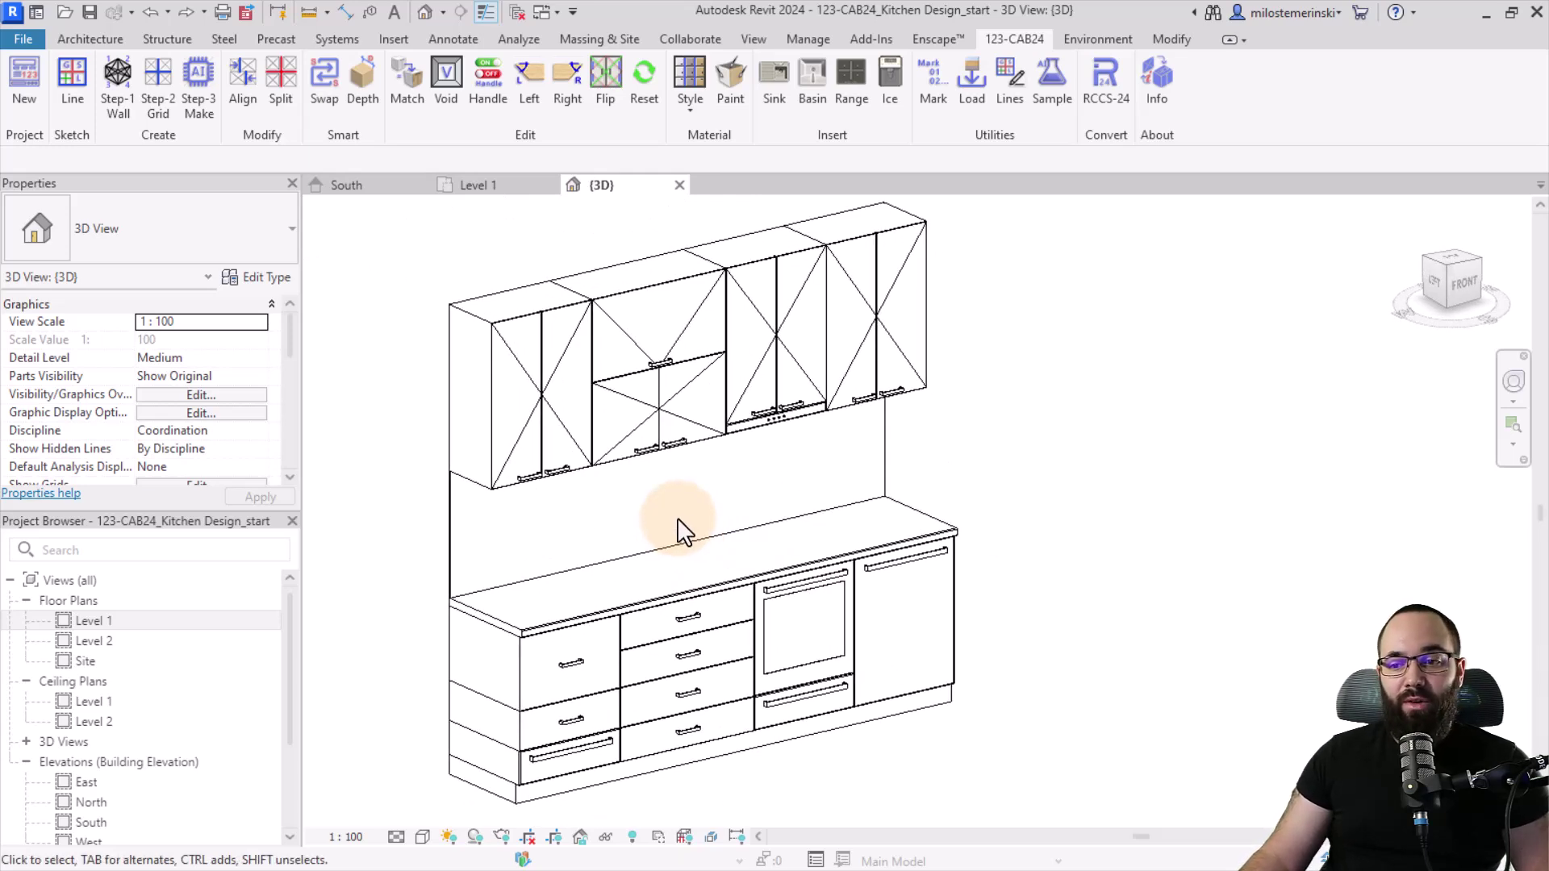
Copy the lower-left drawer's style onto the panel under the oven.
{"action": "left_click", "coordinate": [521, 773]}
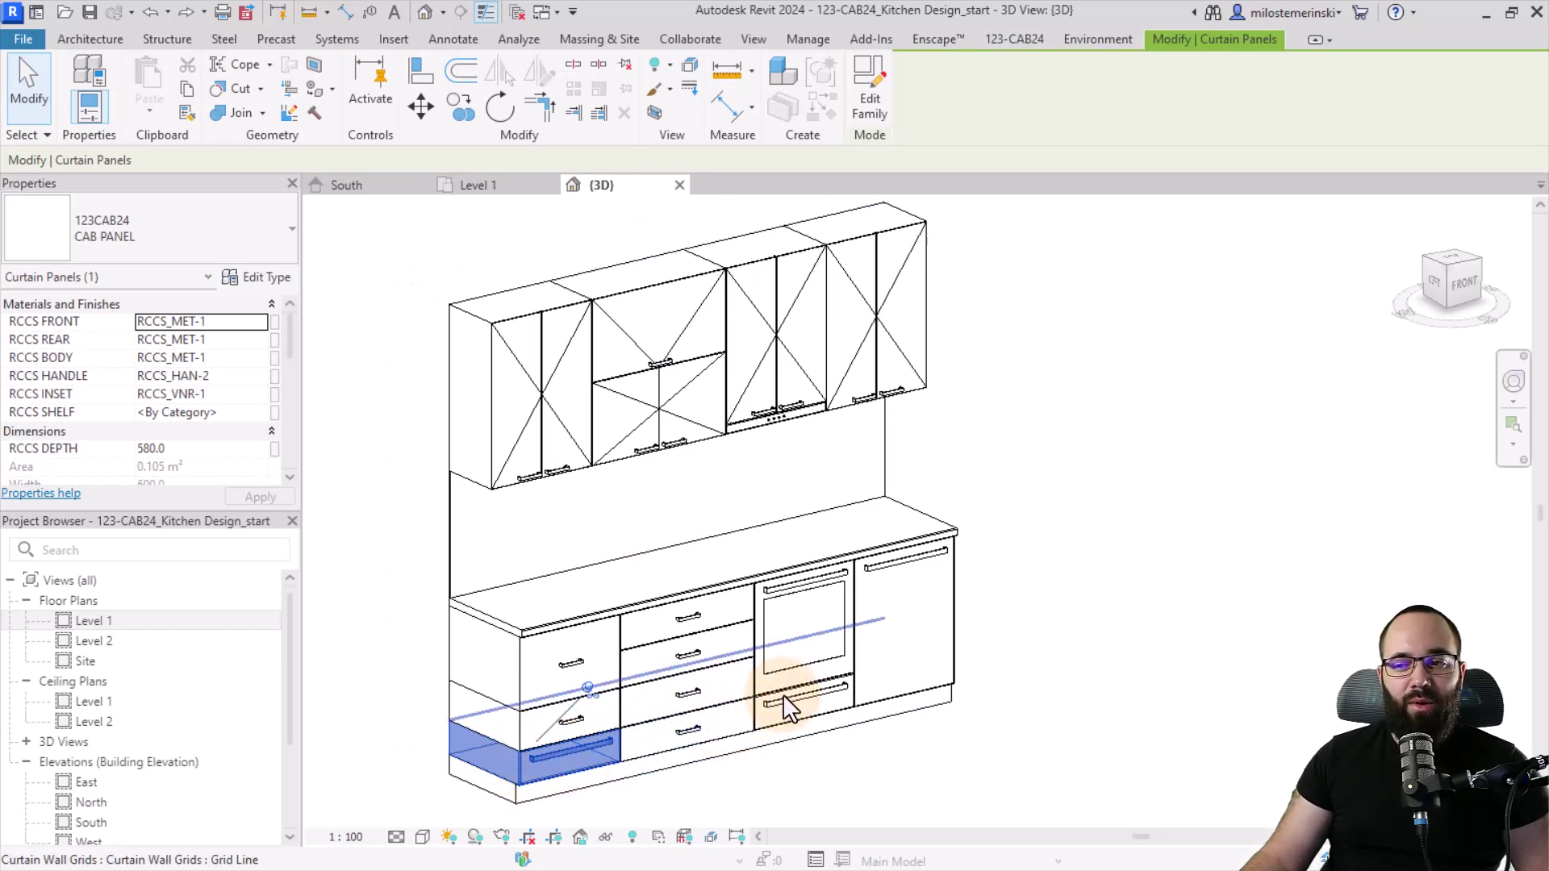
{"action": "left_click", "coordinate": [792, 798]}
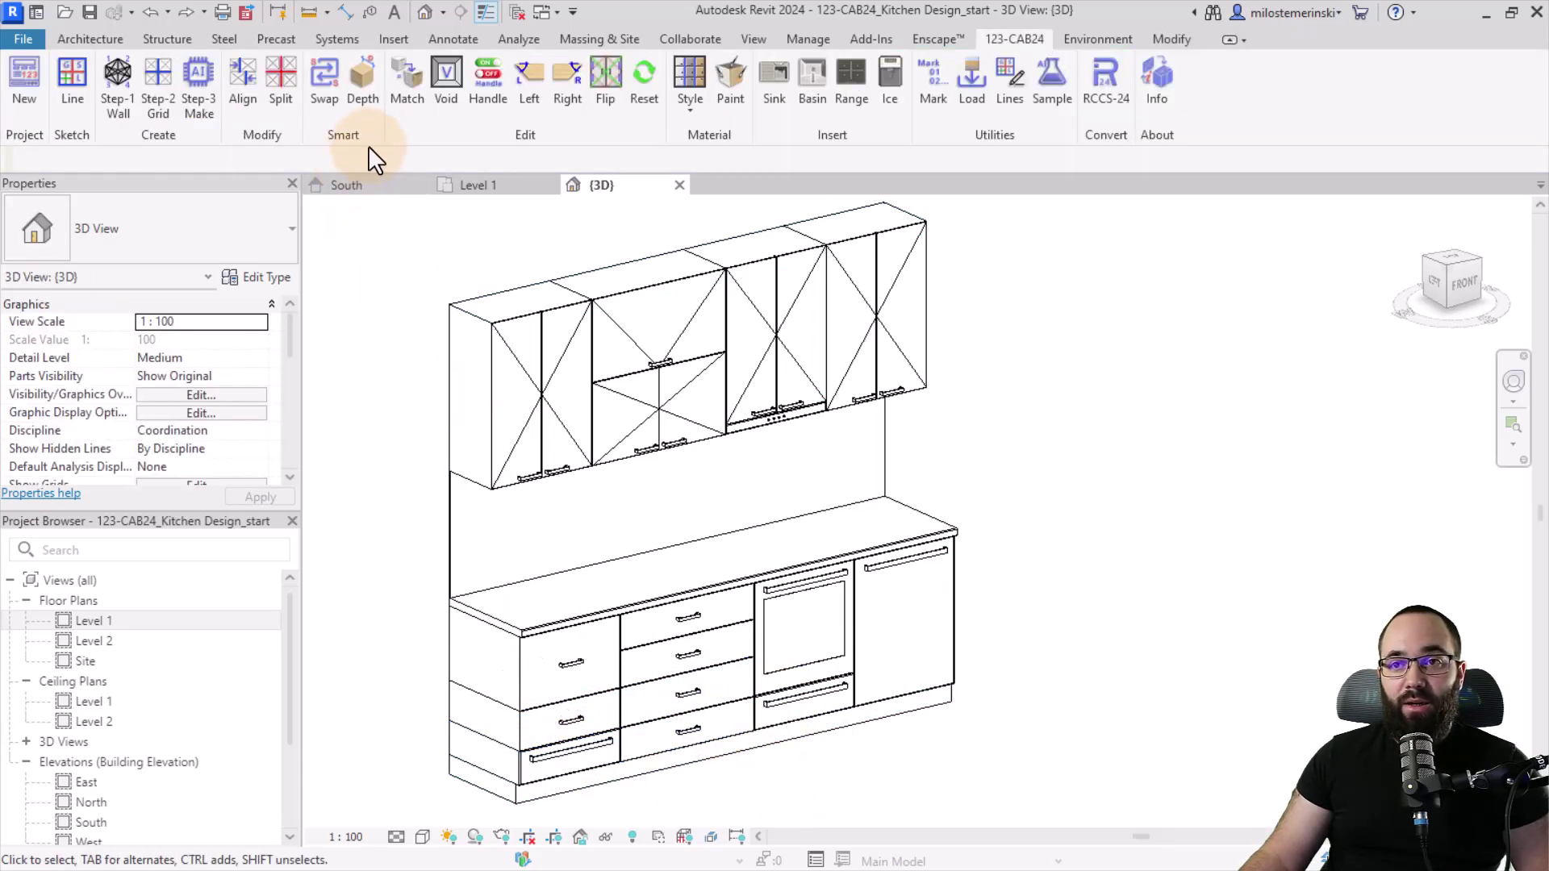
{"action": "left_click", "coordinate": [410, 94]}
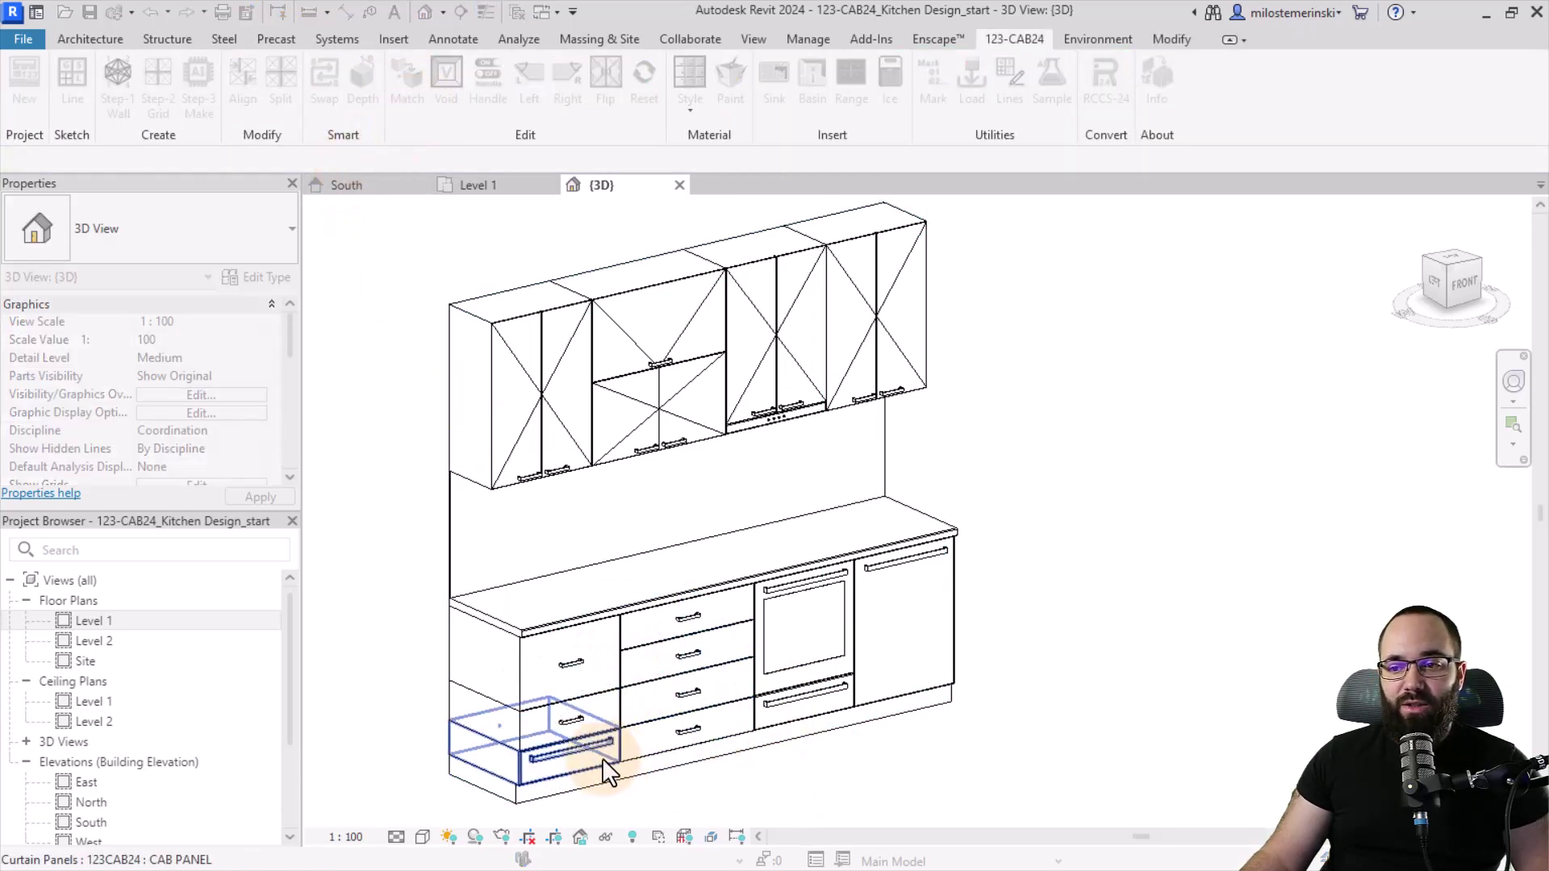
{"action": "left_click", "coordinate": [579, 752]}
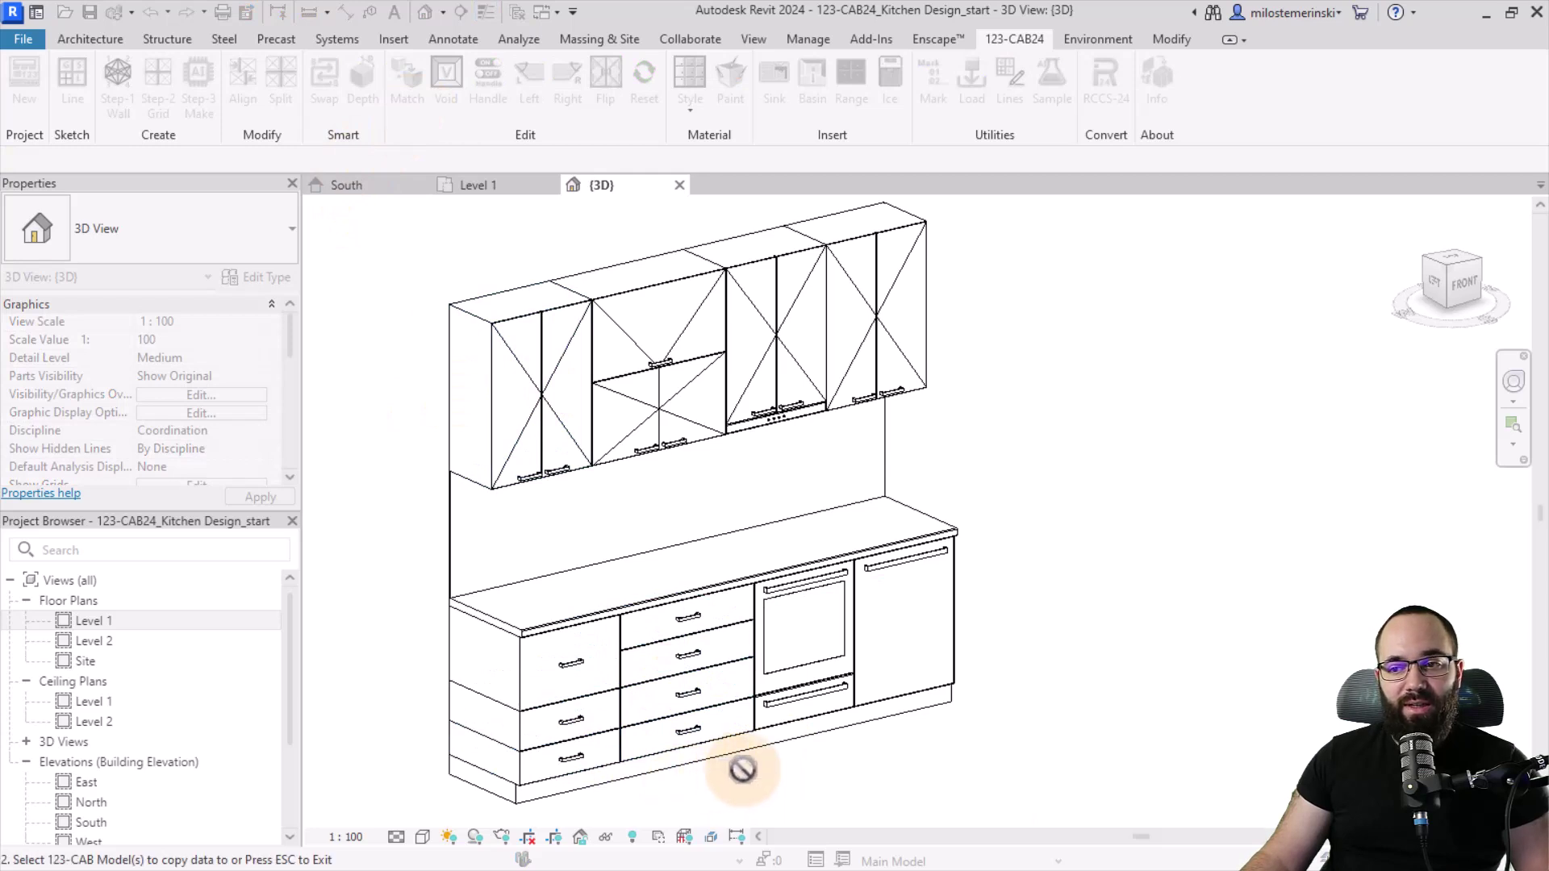
{"action": "left_click", "coordinate": [806, 713]}
{"action": "key", "text": "Escape"}
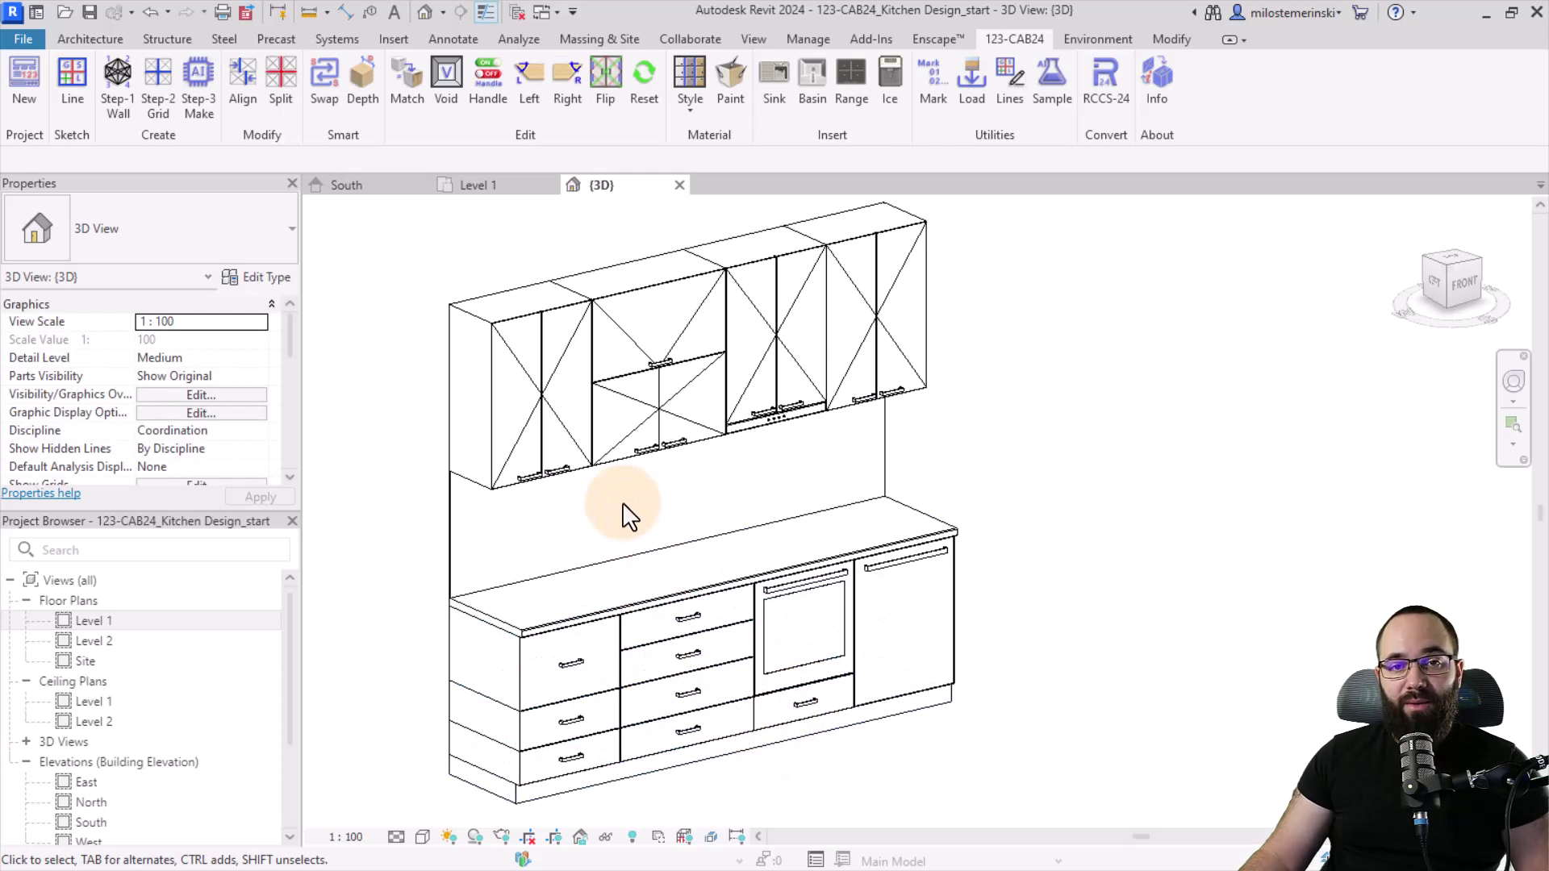
Apply the Depth tool to the middle upper cabinet panel to change its front.
{"action": "middle_click_drag", "start_coordinate": [720, 644], "coordinate": [705, 647]}
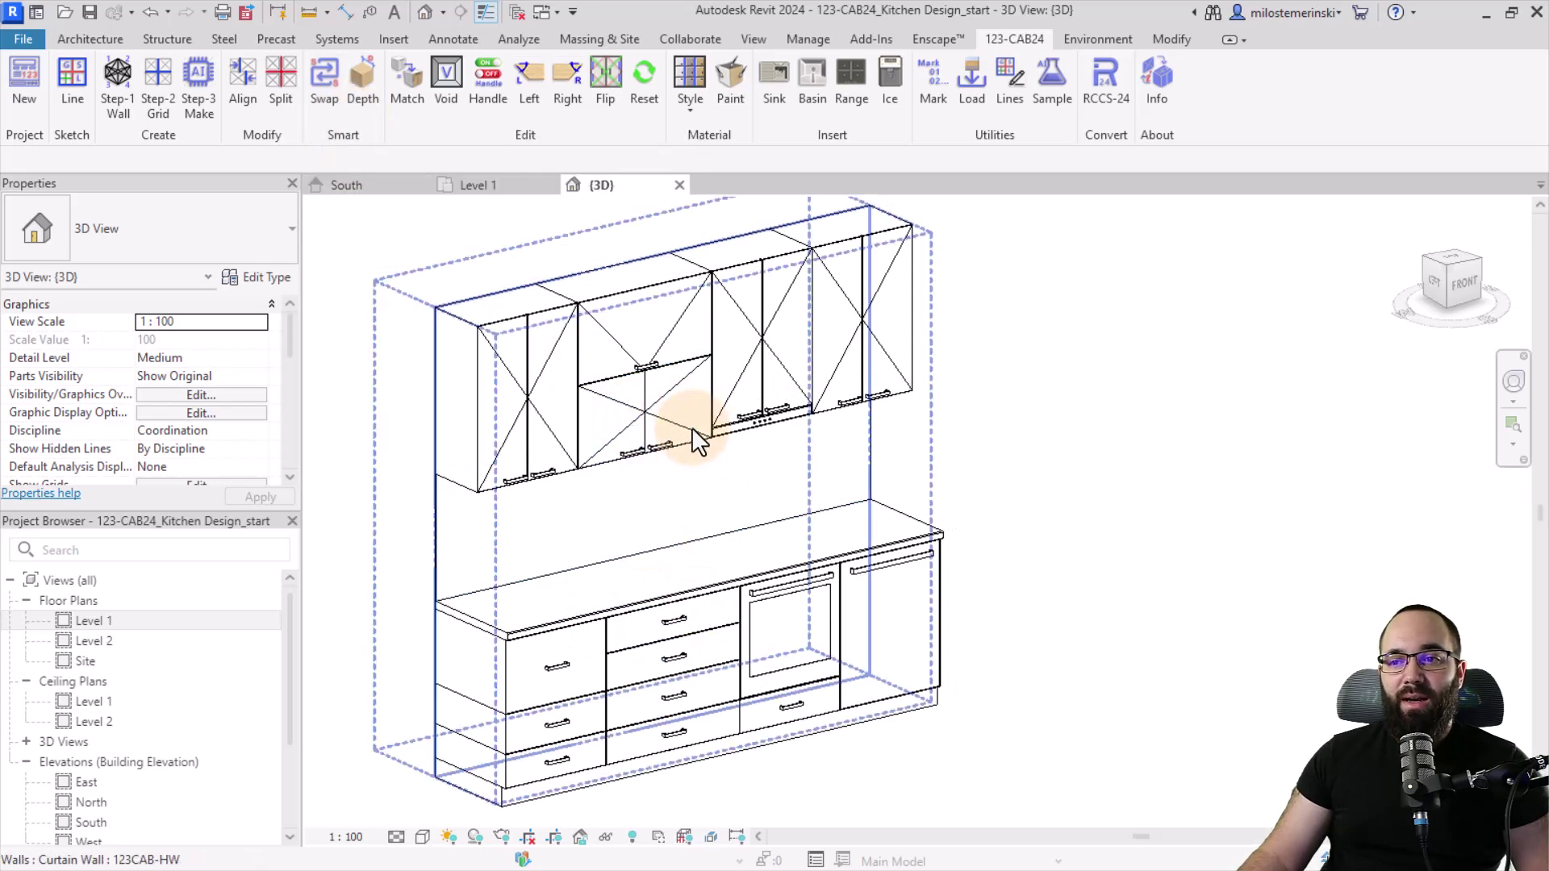
{"action": "left_click", "coordinate": [647, 421]}
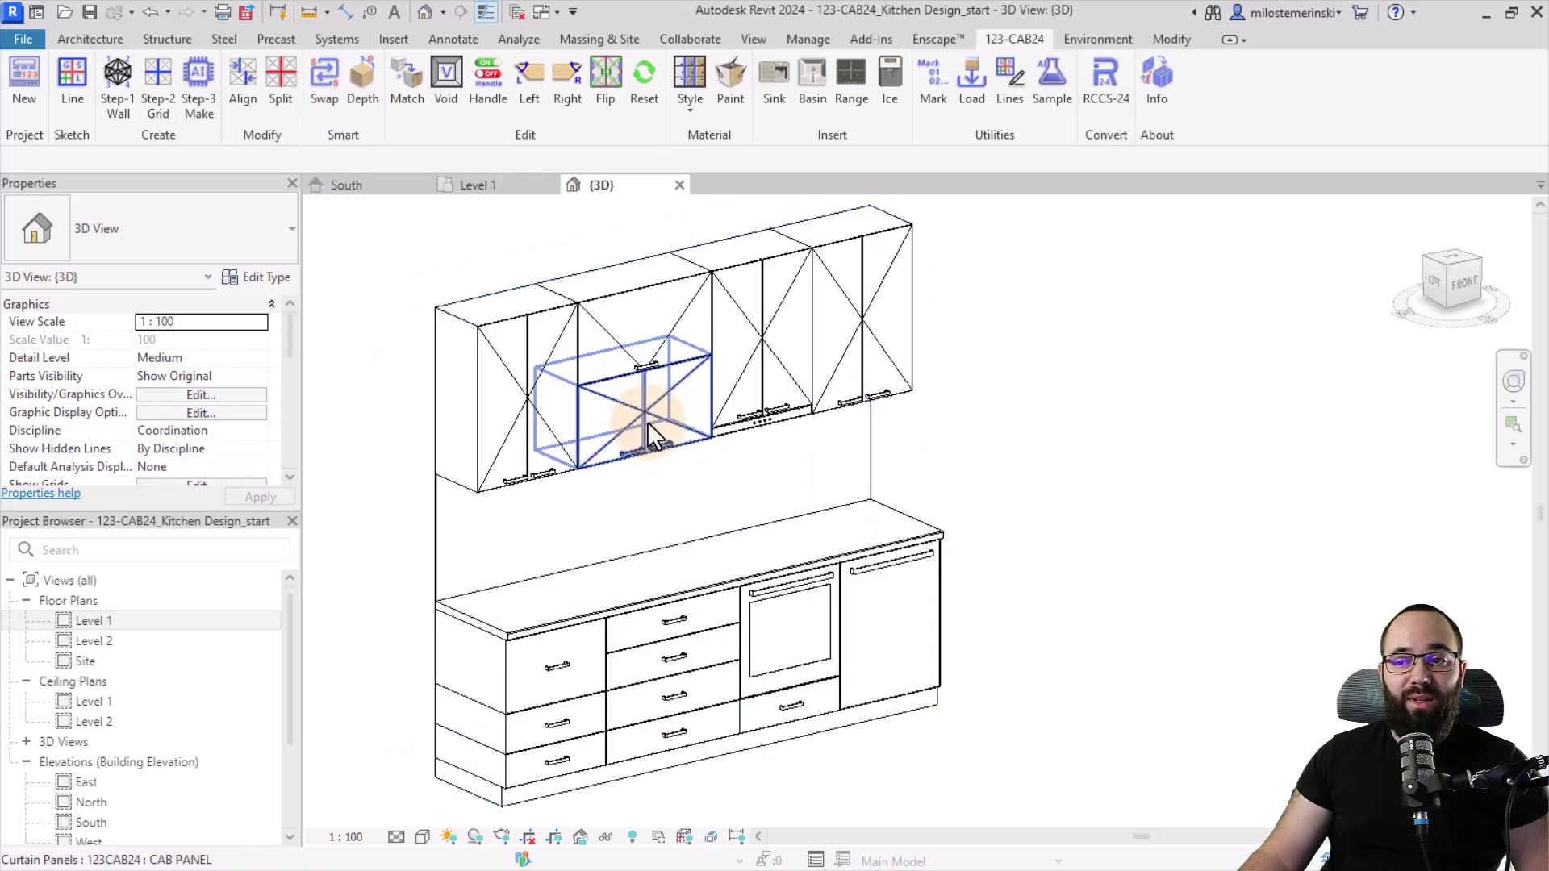
{"action": "left_click", "coordinate": [347, 106]}
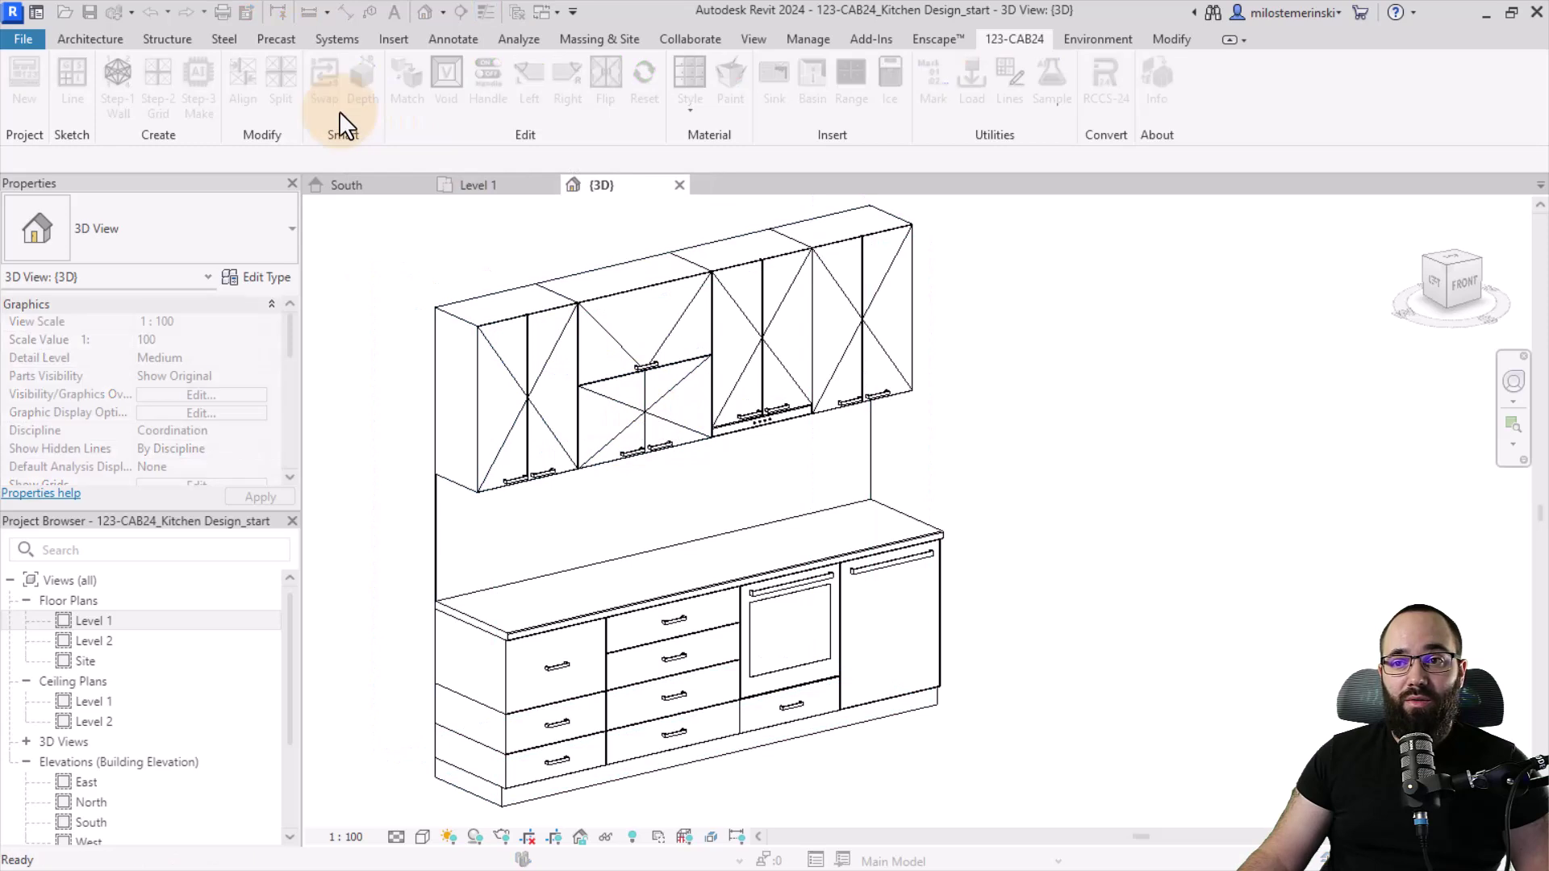
{"action": "left_click", "coordinate": [664, 432]}
{"action": "middle_click_drag", "start_coordinate": [670, 521], "coordinate": [677, 546]}
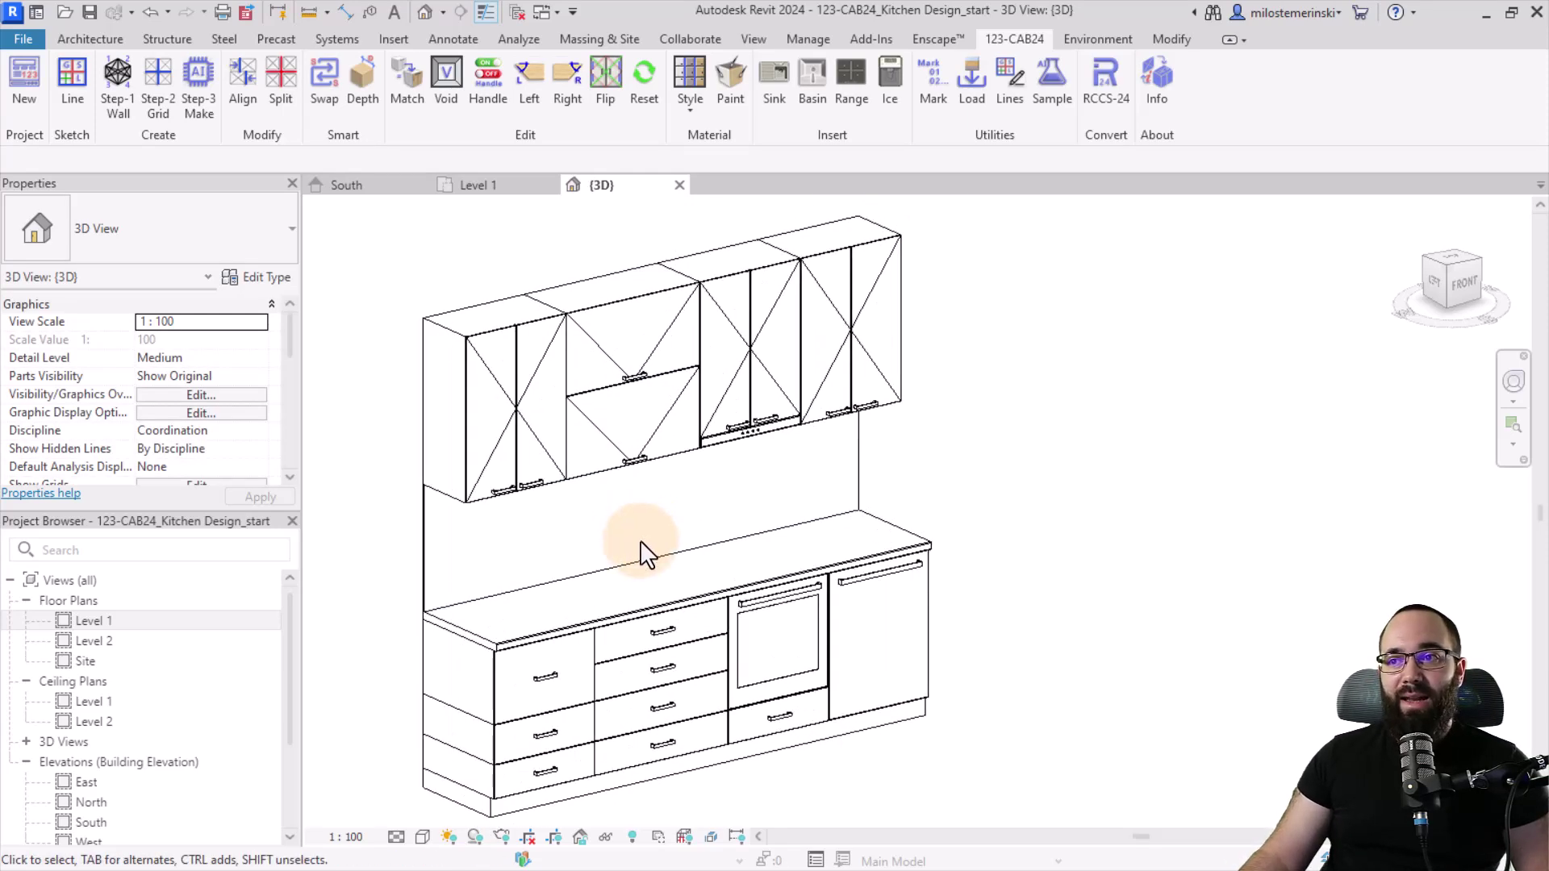
Place a sink on the left side of the benchtop.
{"action": "left_click", "coordinate": [778, 98]}
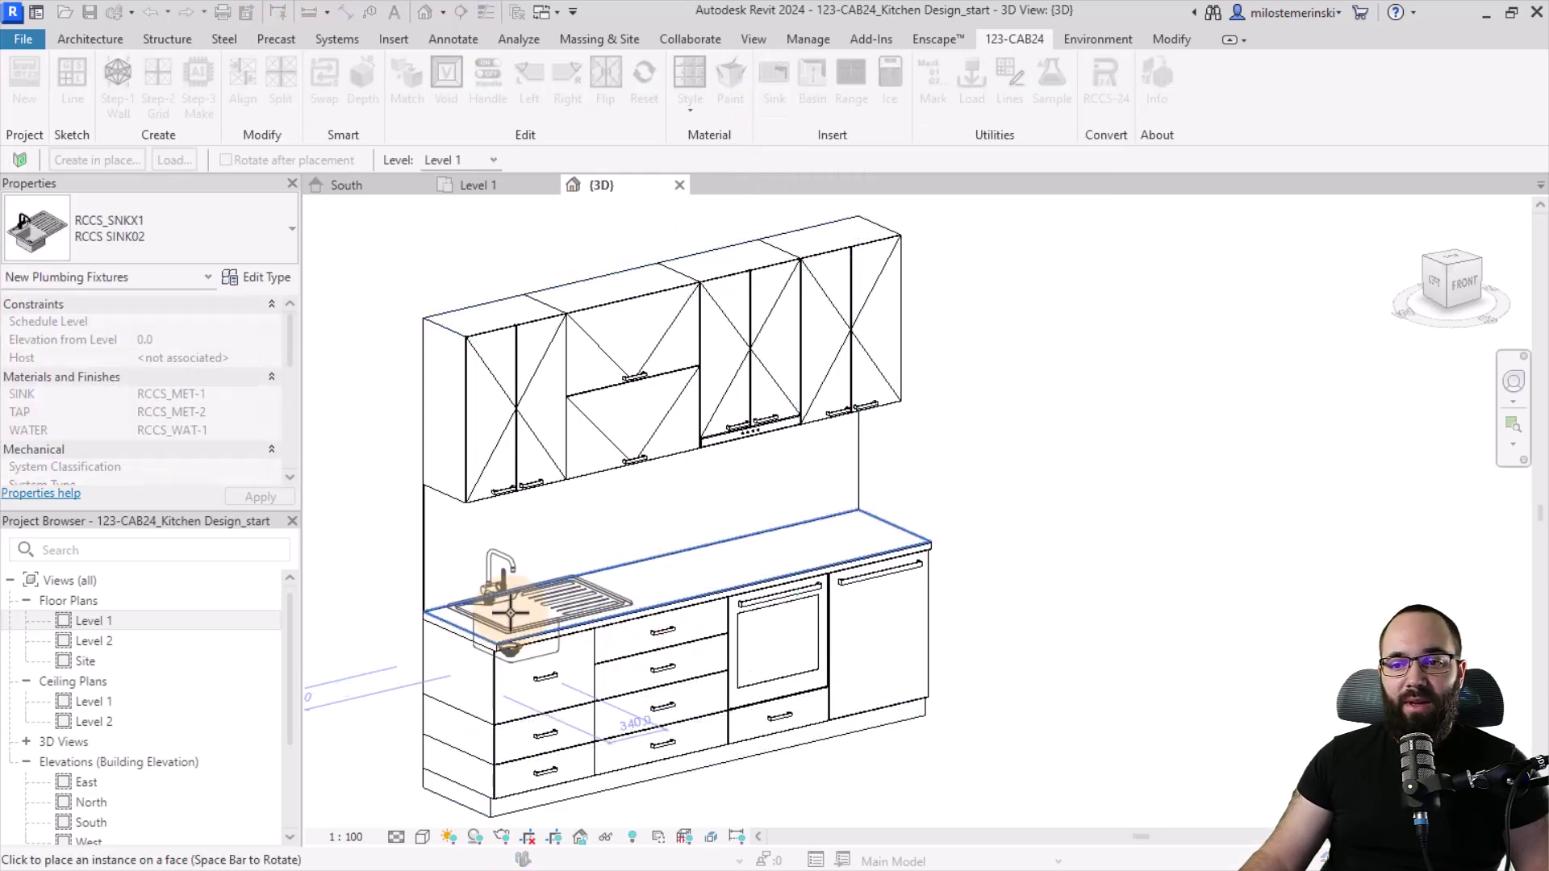
{"action": "scroll", "coordinate": [510, 613], "scroll_direction": "up", "scroll_amount": 3}
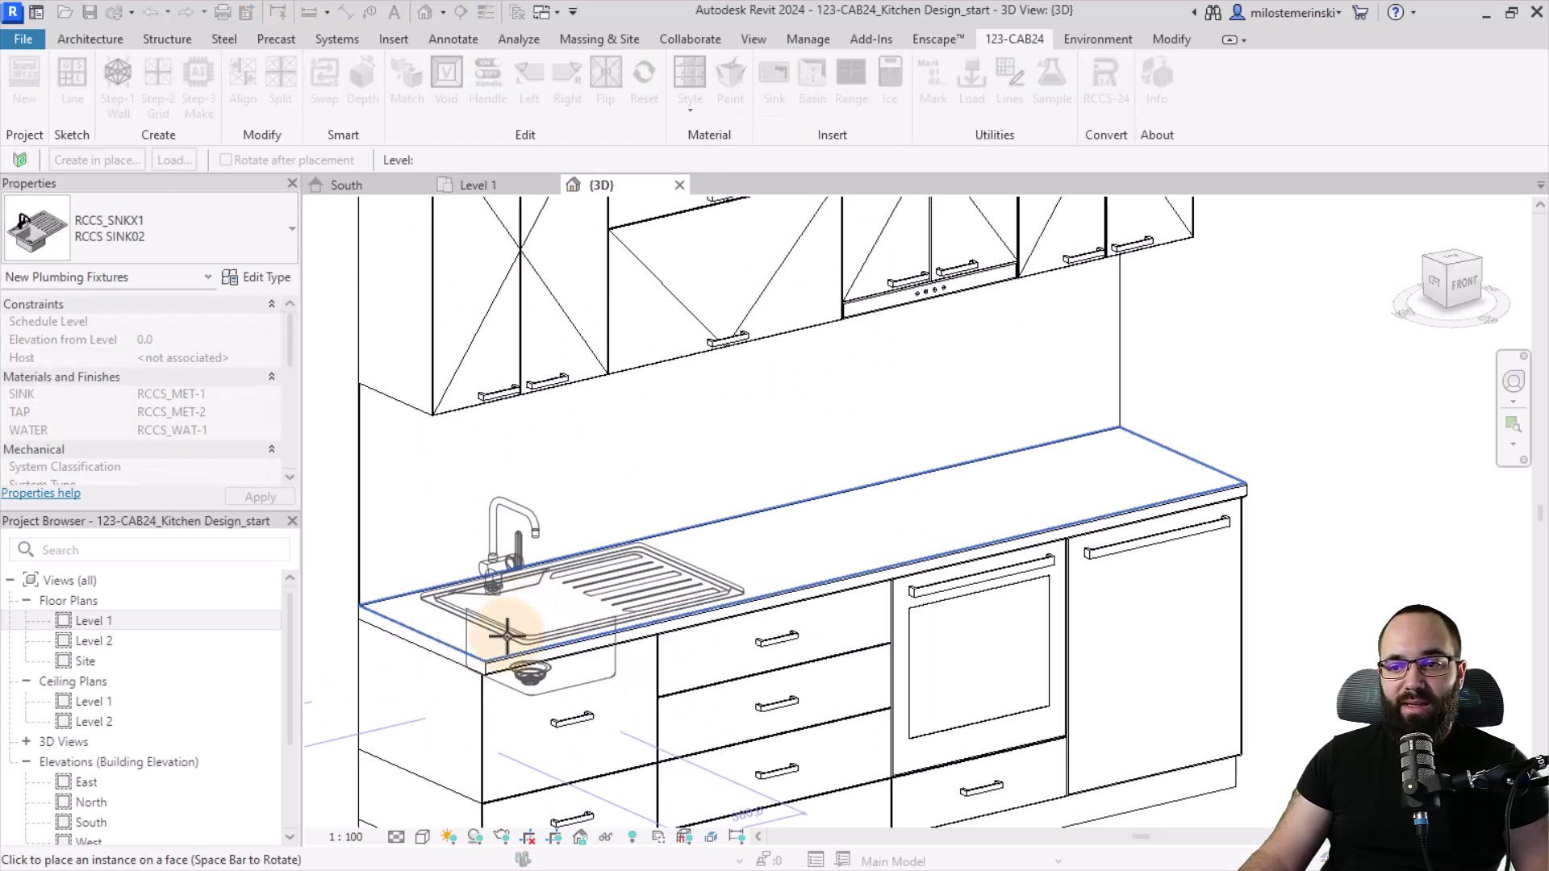
{"action": "scroll", "coordinate": [506, 636], "scroll_direction": "down", "scroll_amount": 3}
{"action": "left_click", "coordinate": [504, 634]}
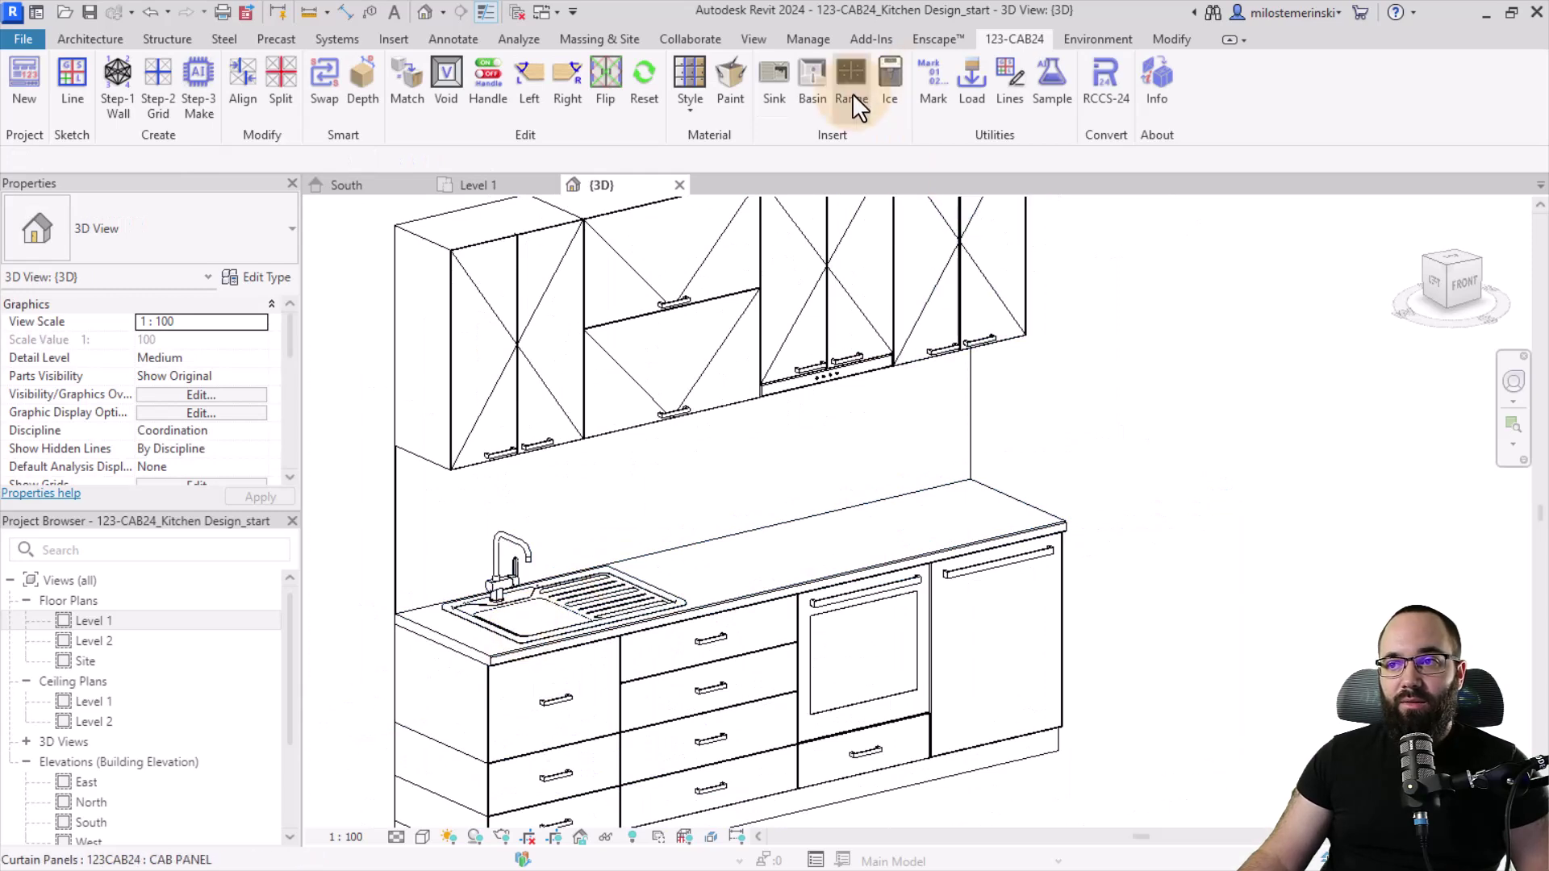
Place a cooktop on the benchtop directly above the oven.
{"action": "left_click", "coordinate": [851, 94]}
{"action": "scroll", "coordinate": [827, 524], "scroll_direction": "up", "scroll_amount": 2}
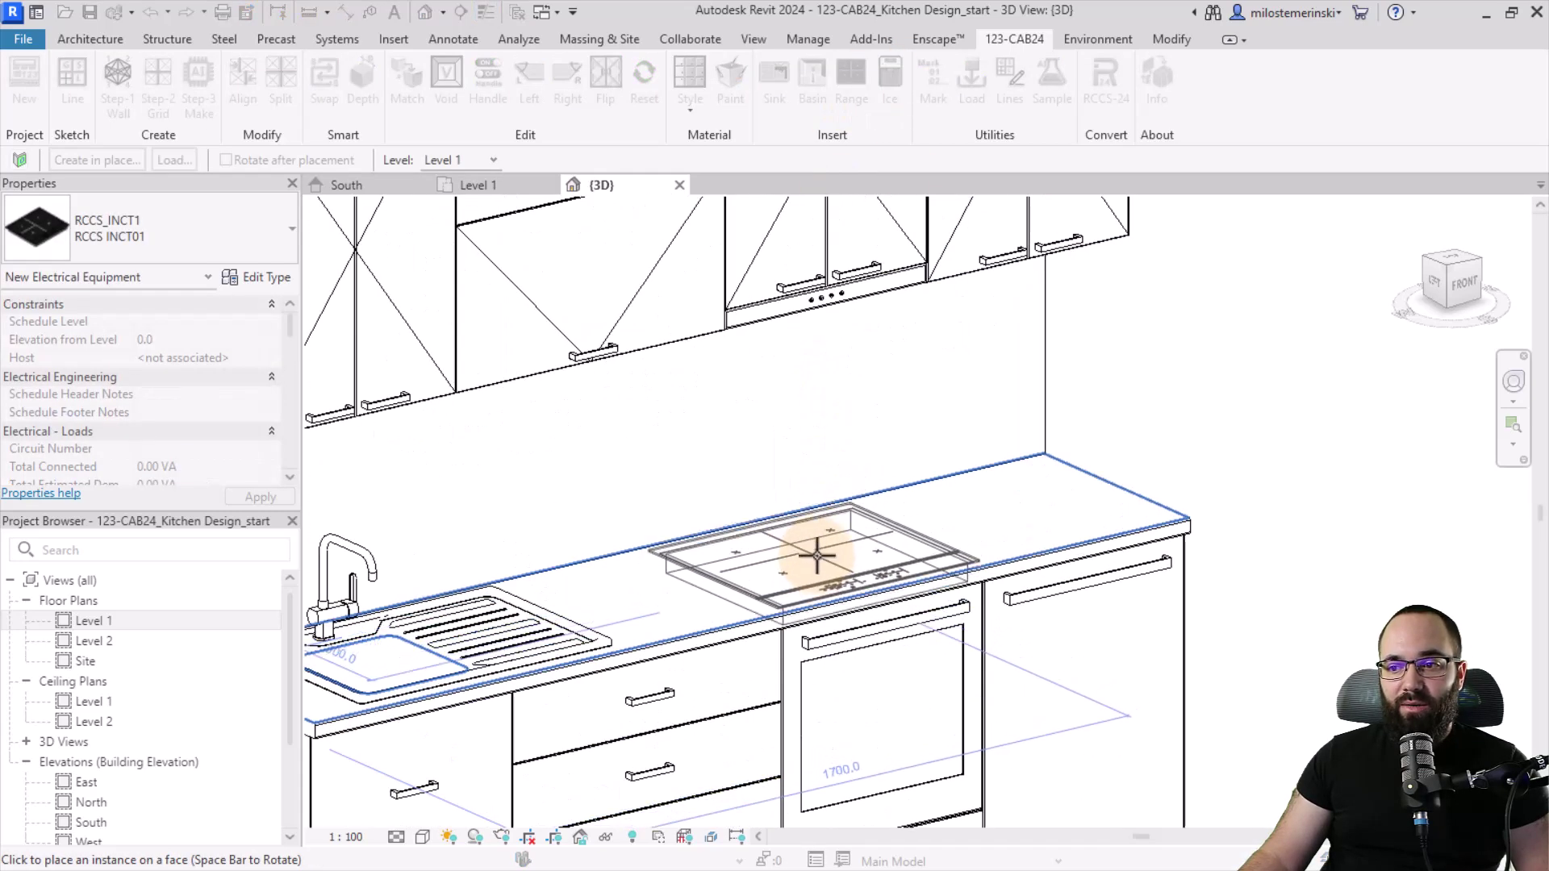
{"action": "left_click", "coordinate": [775, 555]}
{"action": "key", "text": "Escape"}
{"action": "key", "text": "Escape"}
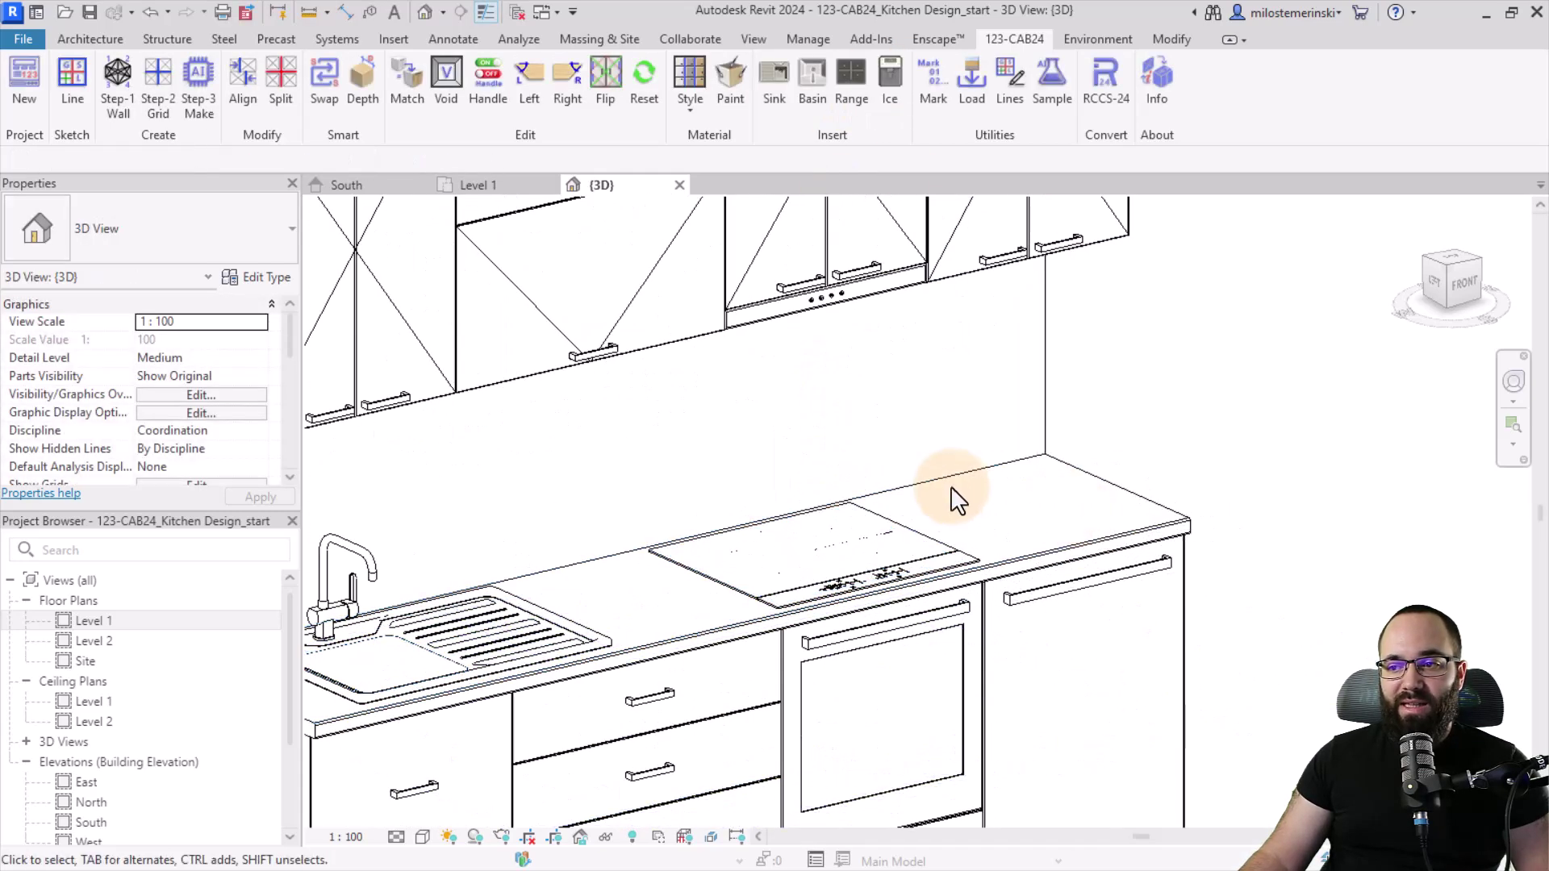
{"action": "scroll", "coordinate": [887, 488], "scroll_direction": "down", "scroll_amount": 3}
{"action": "middle_click_drag", "start_coordinate": [883, 504], "coordinate": [575, 547], "text": "shift"}
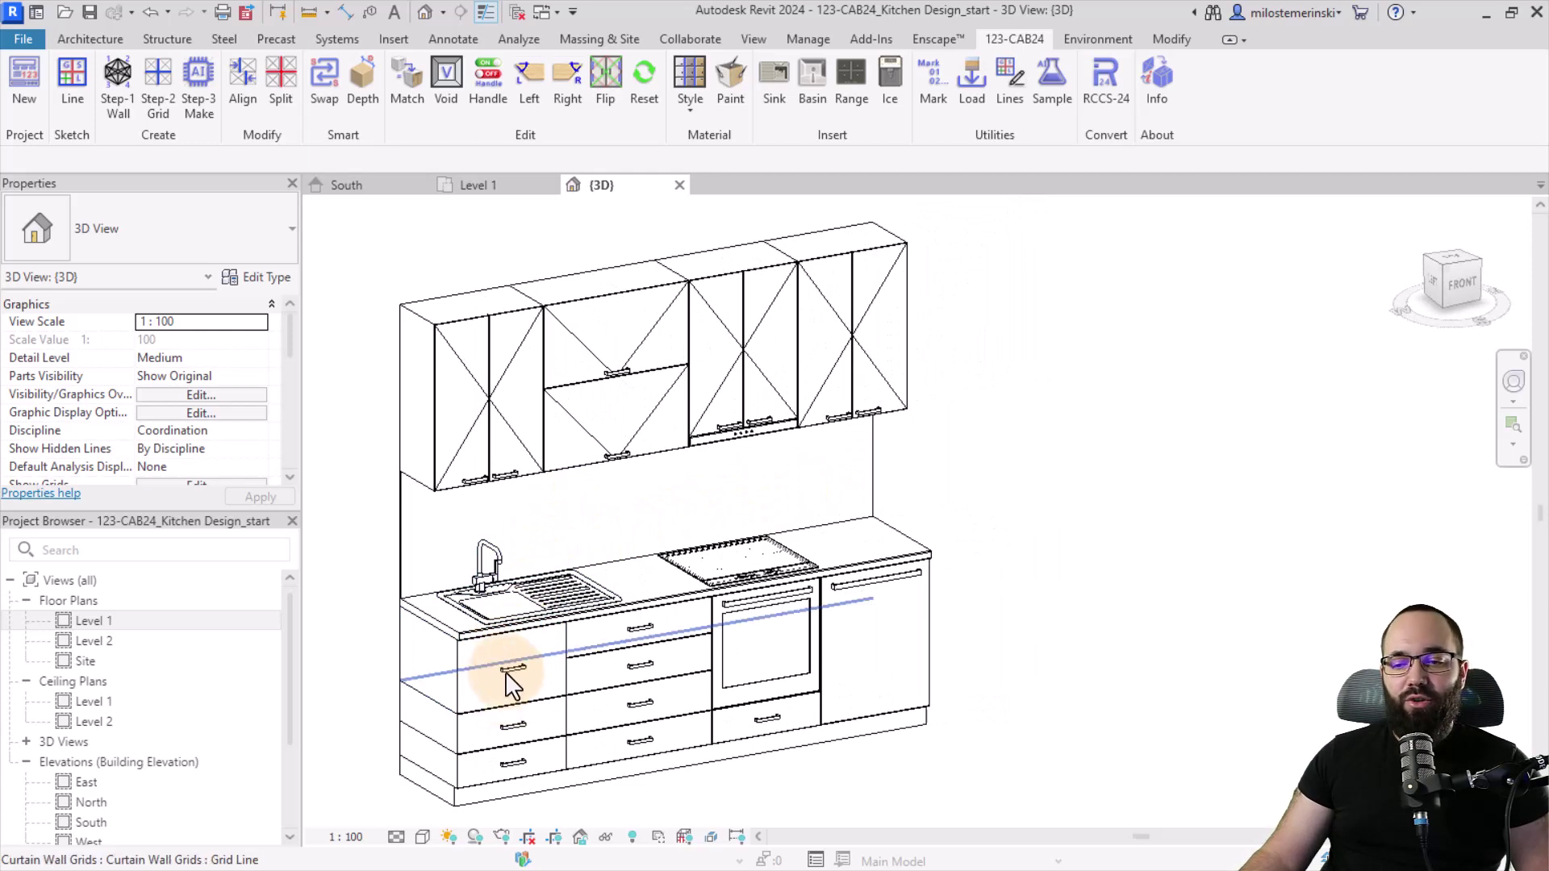
Slide the sink a short distance along the left benchtop.
{"action": "left_click", "coordinate": [484, 621]}
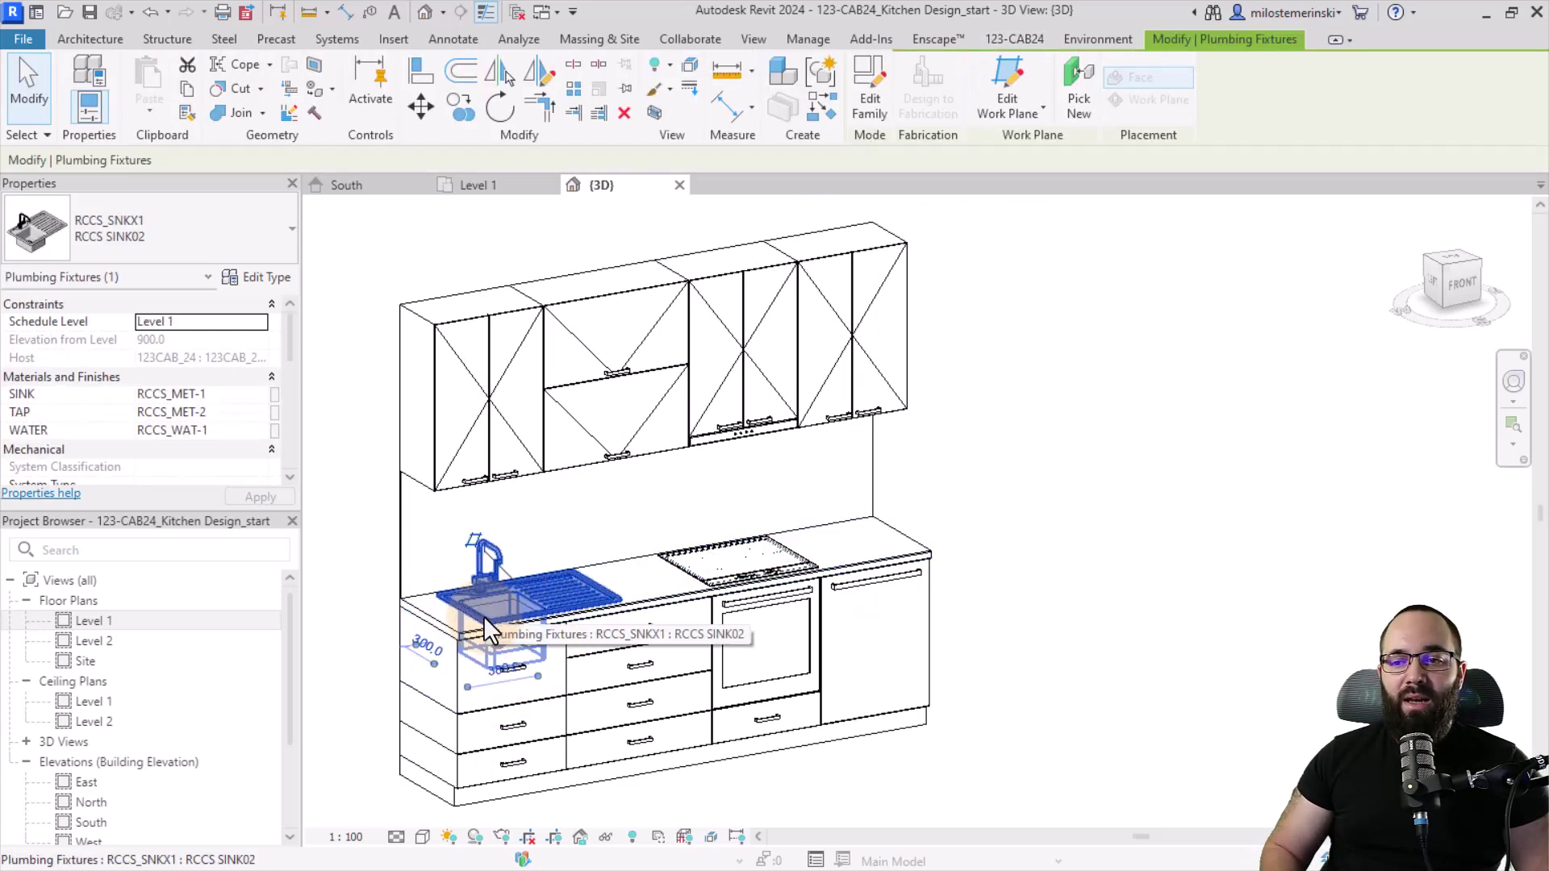
{"action": "left_click_drag", "start_coordinate": [482, 616], "coordinate": [499, 598]}
{"action": "left_click", "coordinate": [374, 577]}
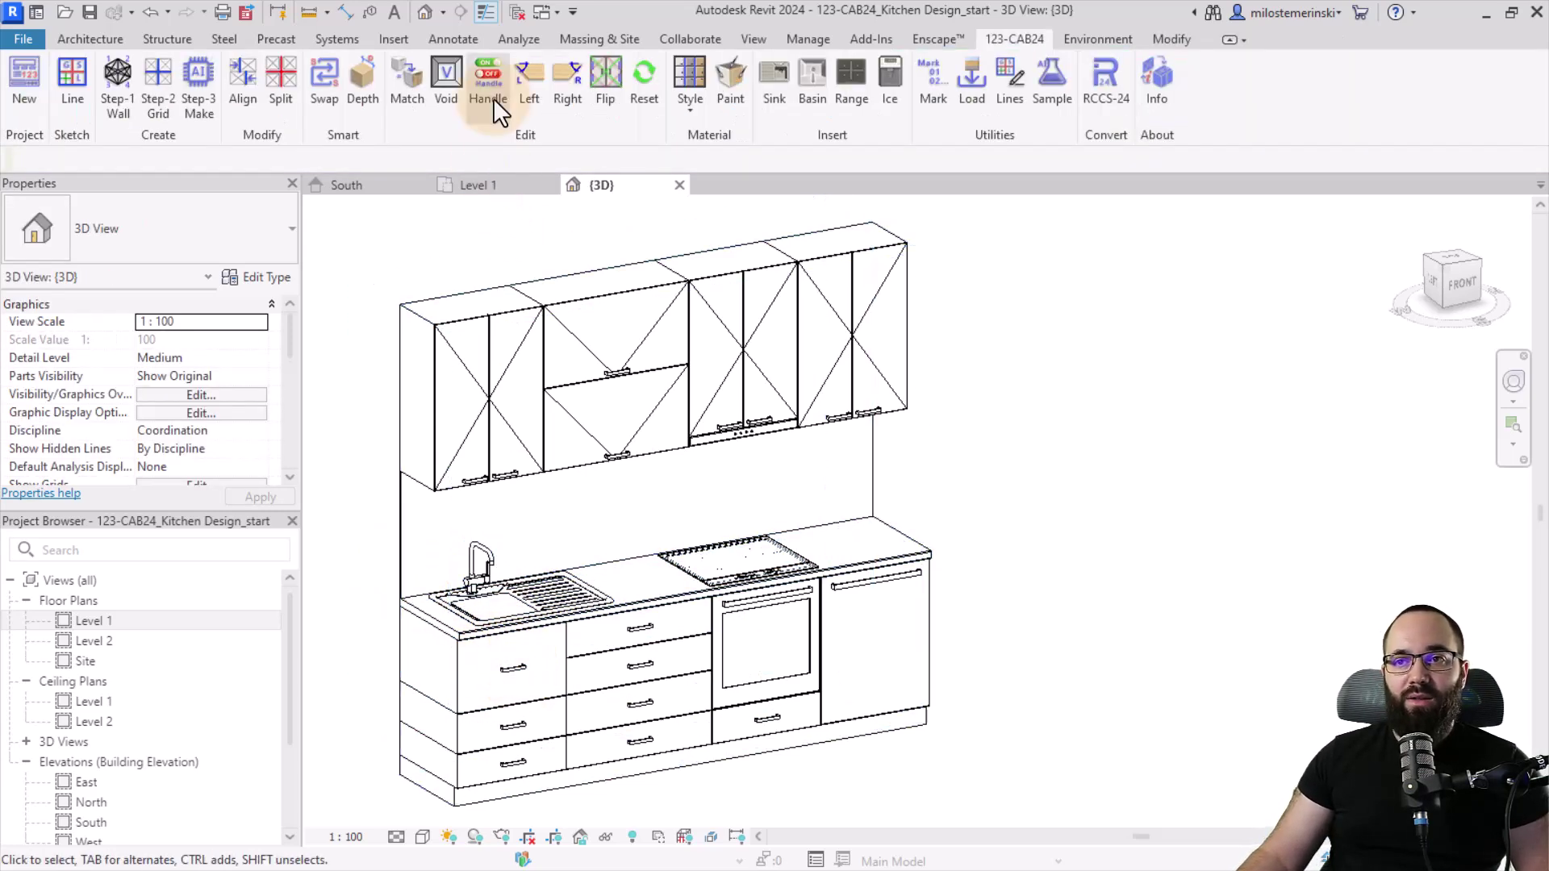
Start the Handle tool and cancel it, leaving the cabinet handles unchanged.
{"action": "left_click", "coordinate": [491, 95]}
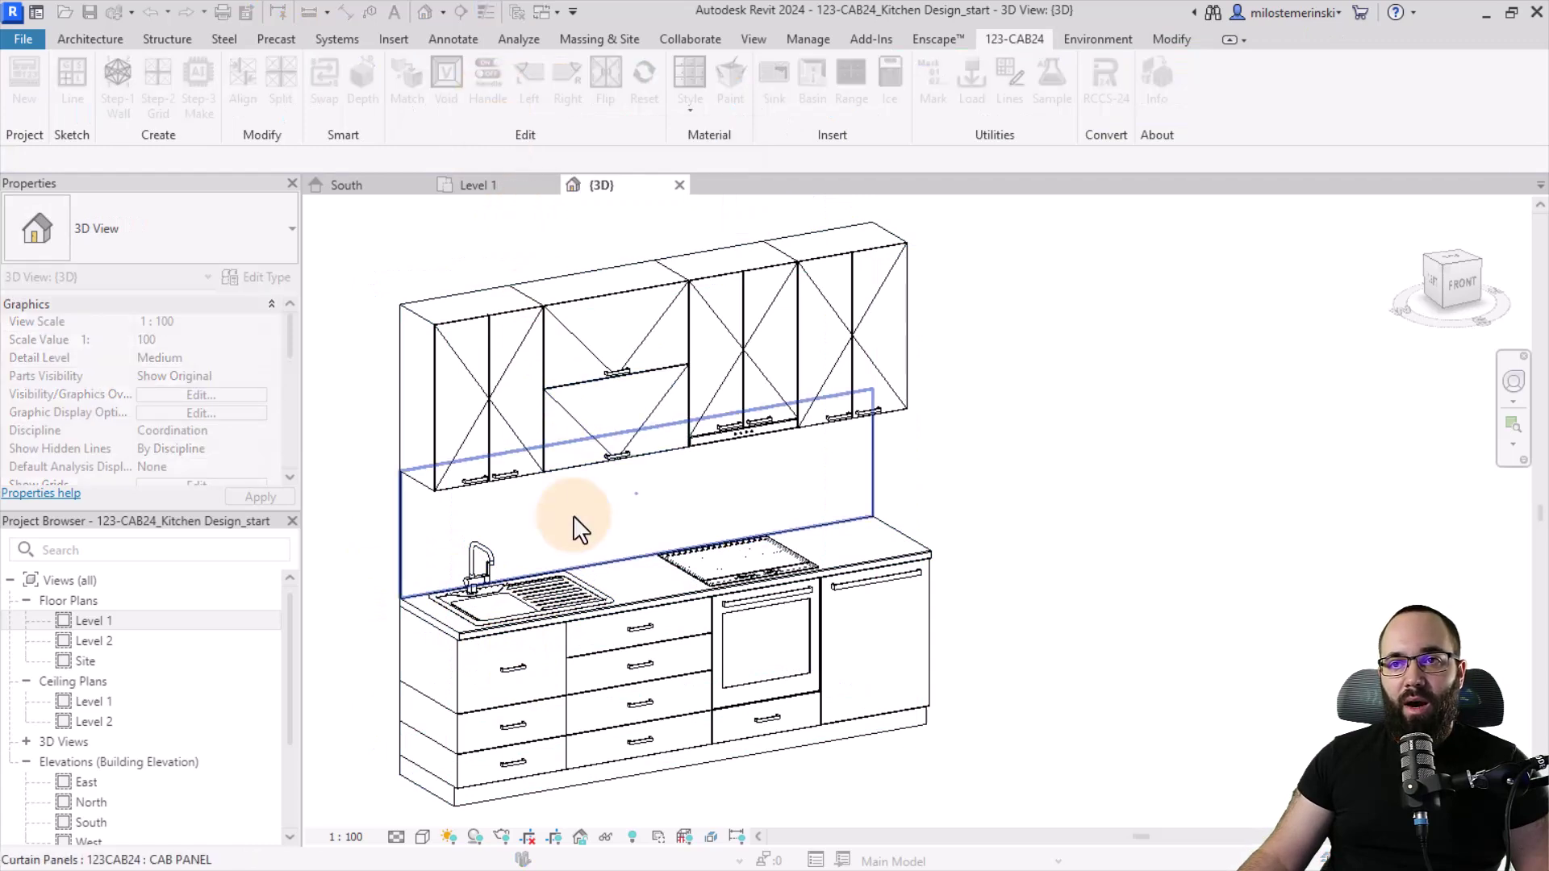
{"action": "key", "text": "Escape"}
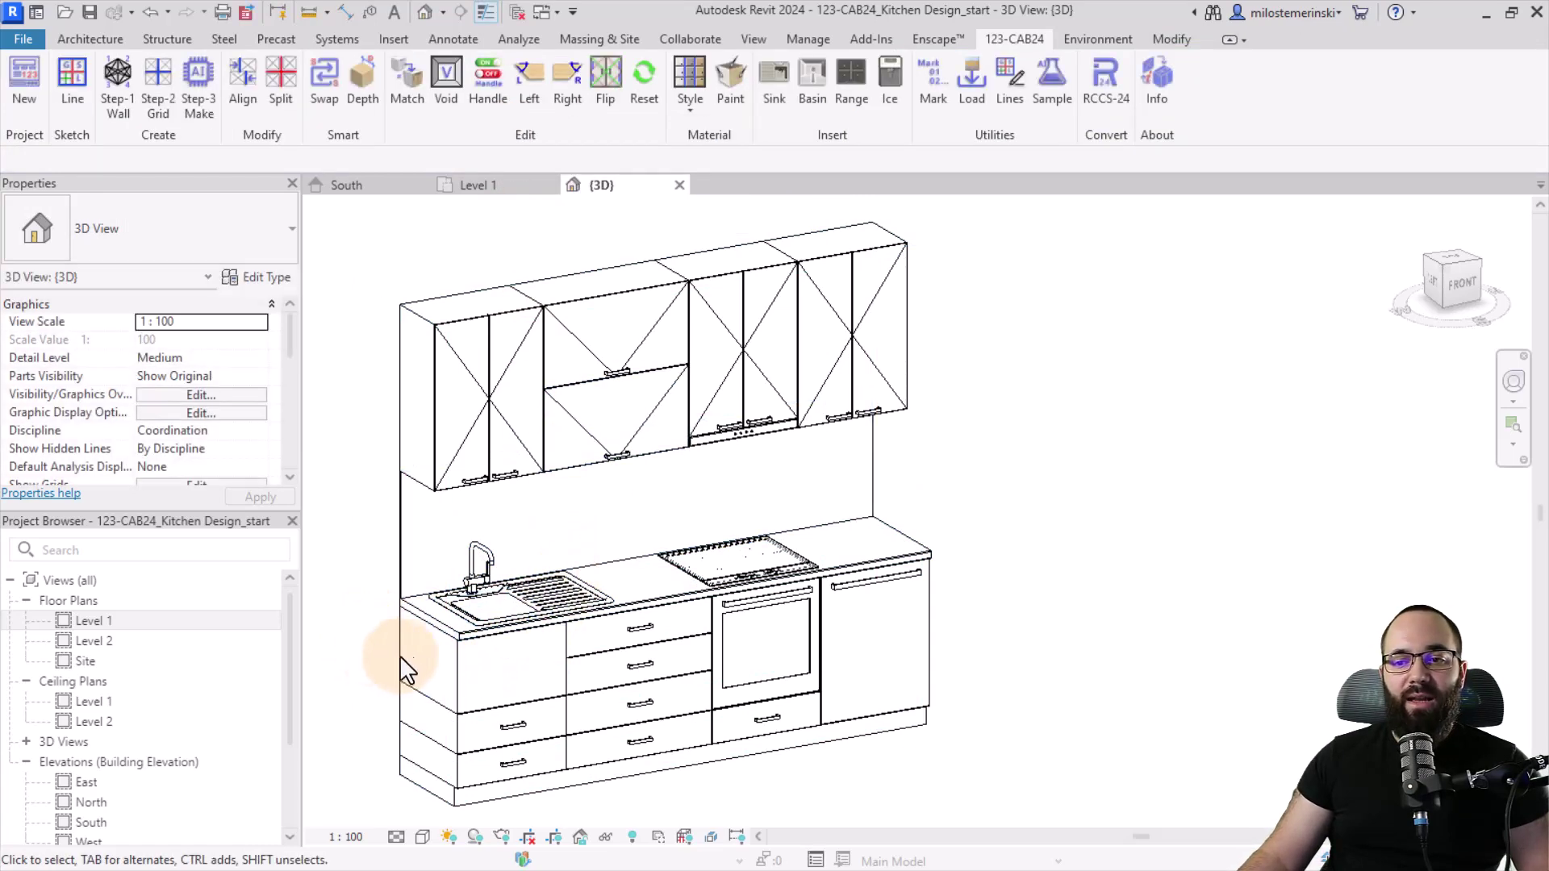
{"action": "middle_click_drag", "start_coordinate": [482, 664], "coordinate": [505, 653]}
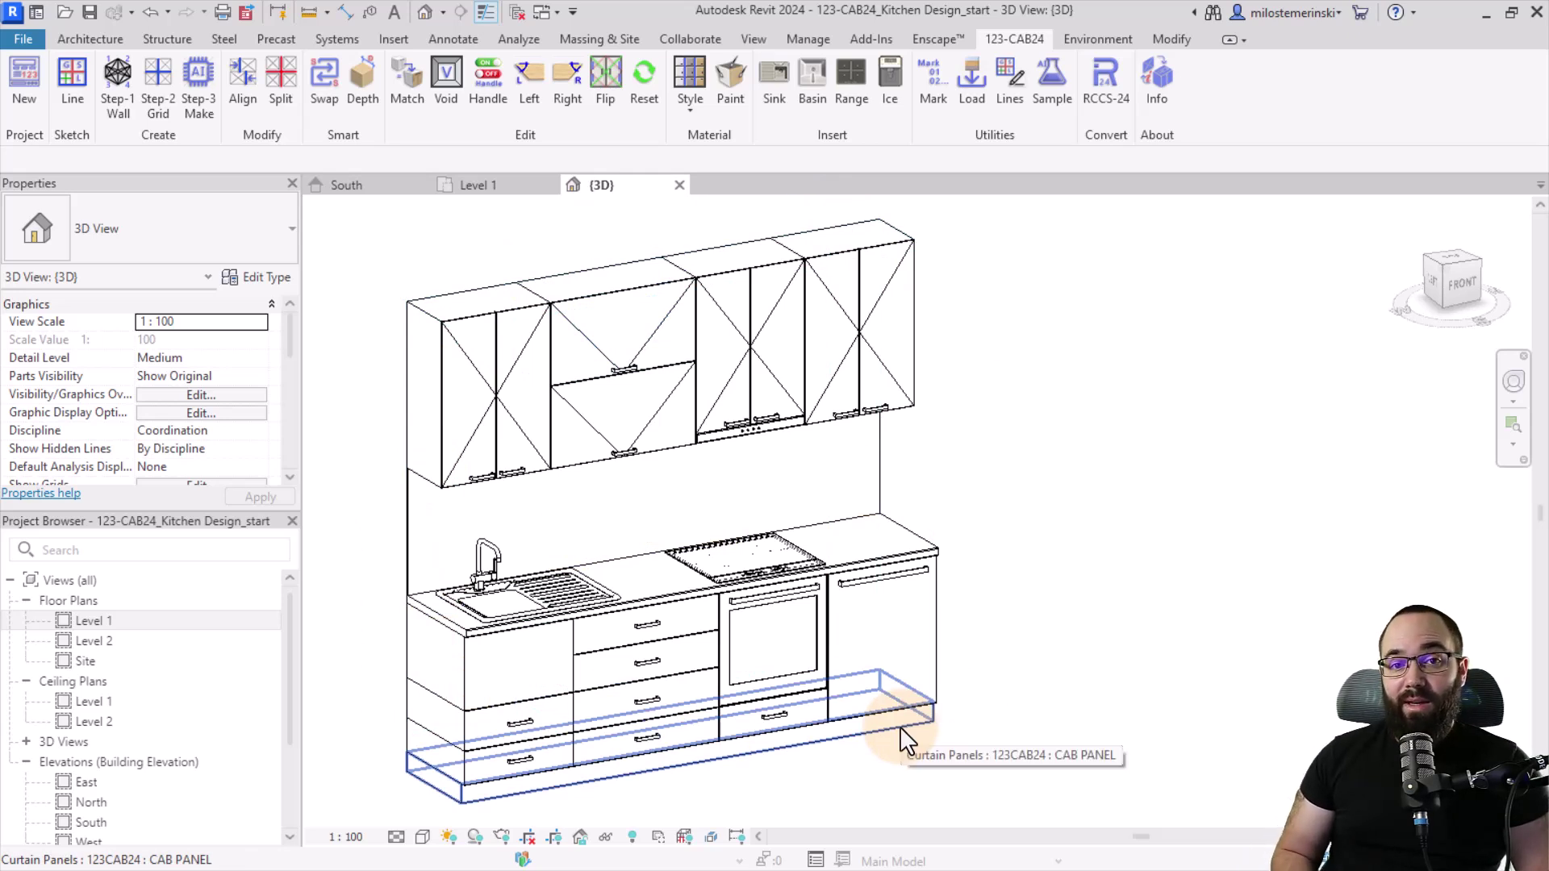
Set the 3D view's visual style to Textures and zoom in frontally.
{"action": "left_click", "coordinate": [421, 836]}
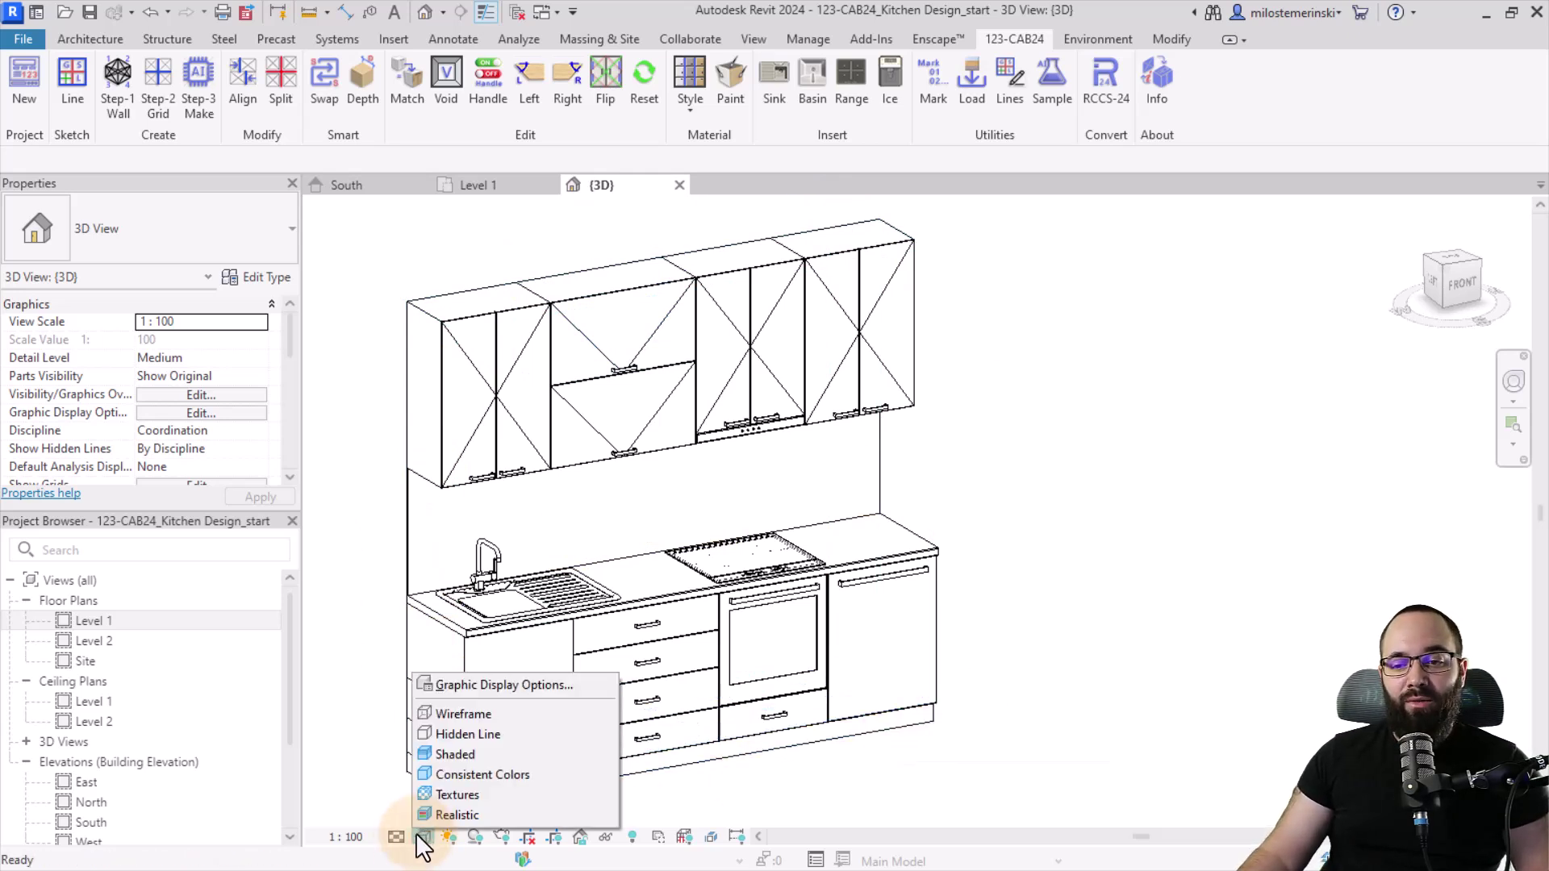
{"action": "left_click", "coordinate": [444, 793]}
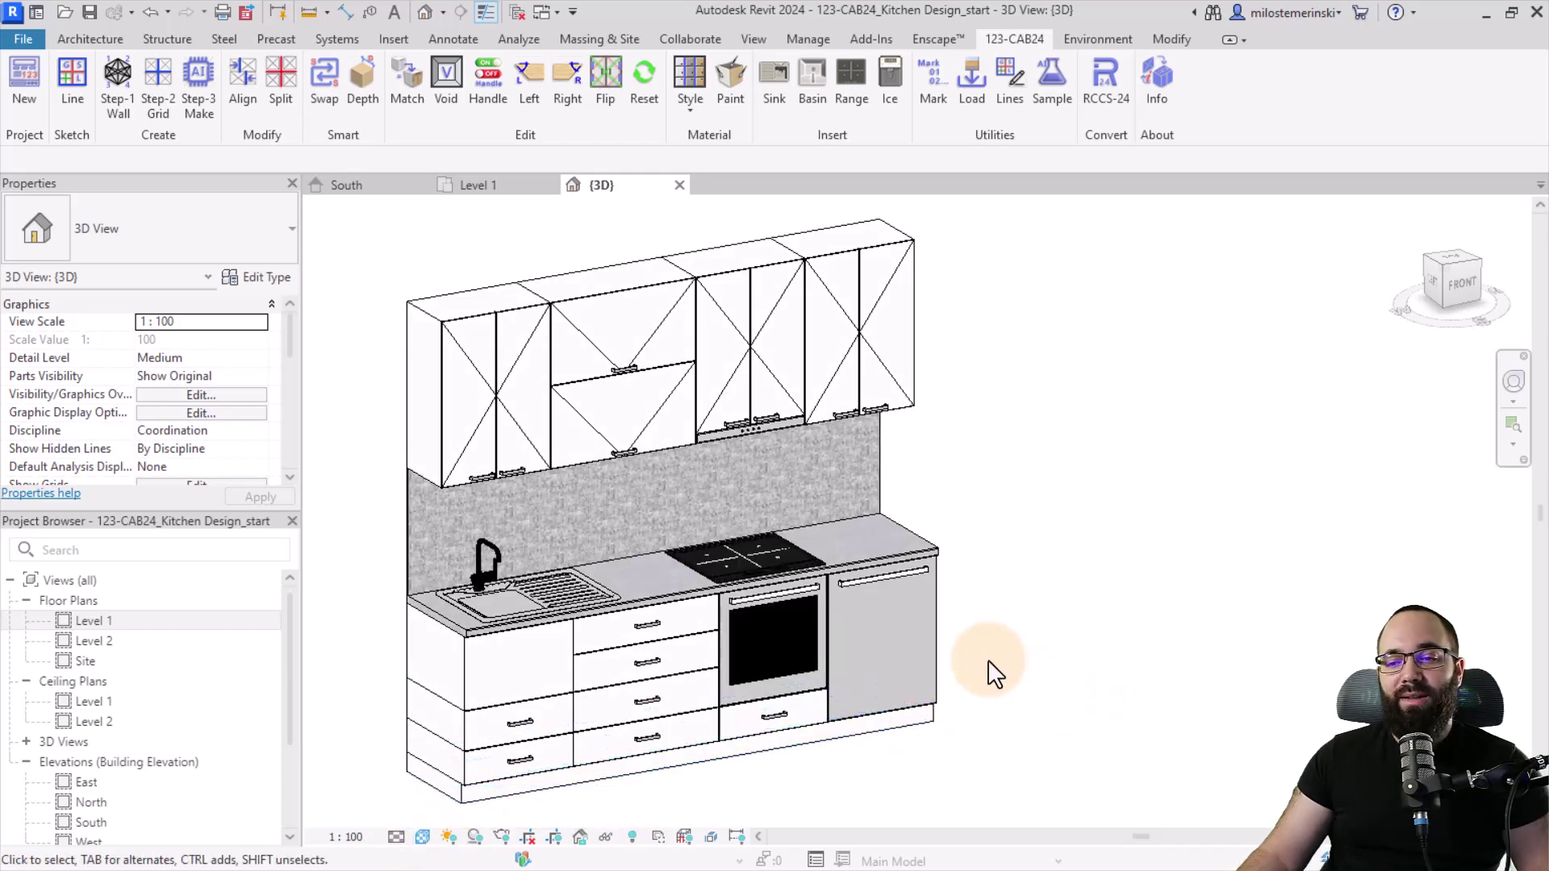
{"action": "mouse_move", "coordinate": [994, 674]}
{"action": "middle_mouse_down", "text": "shift"}
{"action": "mouse_move", "coordinate": [1014, 675]}
{"action": "mouse_move", "coordinate": [1003, 664]}
{"action": "middle_mouse_up", "text": "shift"}
{"action": "scroll", "coordinate": [573, 543], "scroll_direction": "up", "scroll_amount": 2}
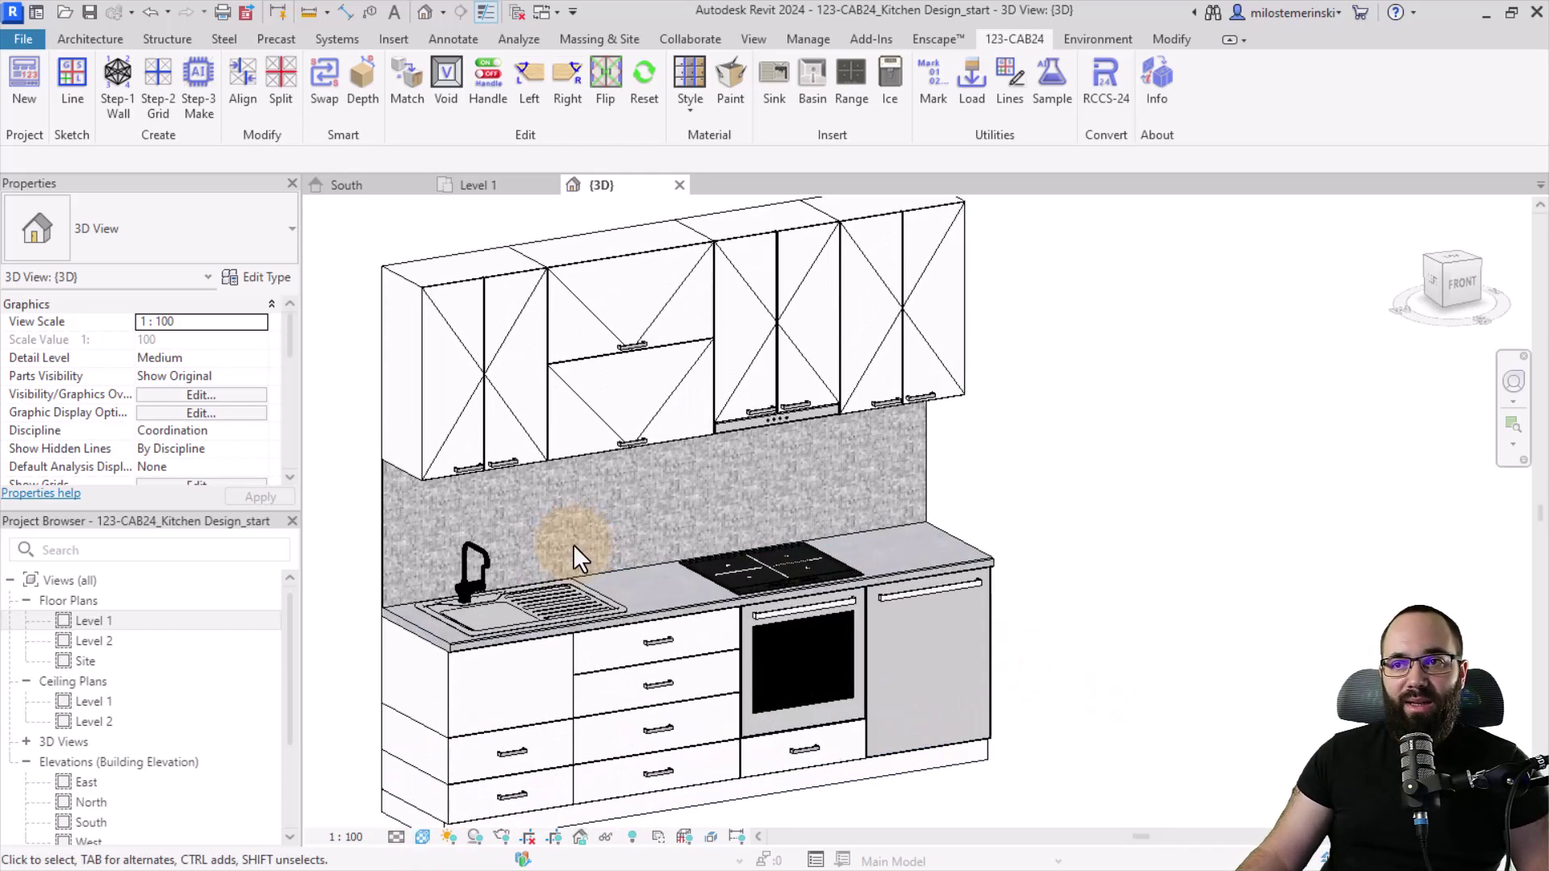
{"action": "scroll", "coordinate": [704, 630], "scroll_direction": "up", "scroll_amount": 2}
Orbit around the textured kitchen to inspect the tiled splashback, stone benchtop and cooktop.
{"action": "middle_click_drag", "start_coordinate": [703, 631], "coordinate": [767, 643], "text": "shift"}
{"action": "scroll", "coordinate": [794, 602], "scroll_direction": "up", "scroll_amount": 3}
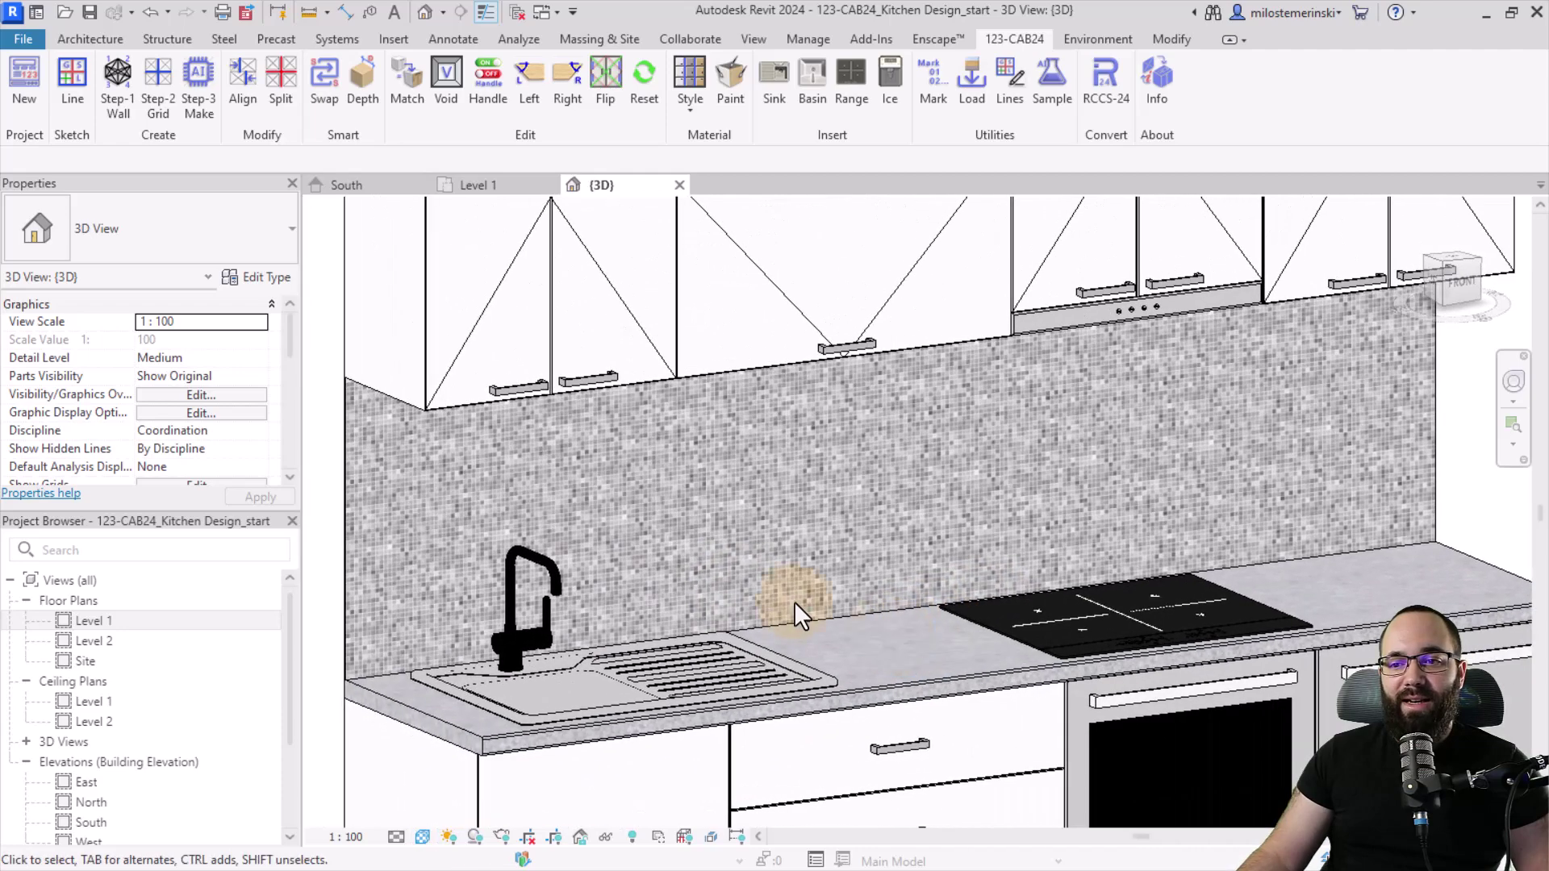
{"action": "scroll", "coordinate": [463, 554], "scroll_direction": "down", "scroll_amount": 3}
{"action": "middle_click_drag", "start_coordinate": [463, 553], "coordinate": [709, 650], "text": "shift"}
{"action": "scroll", "coordinate": [629, 613], "scroll_direction": "down", "scroll_amount": 2}
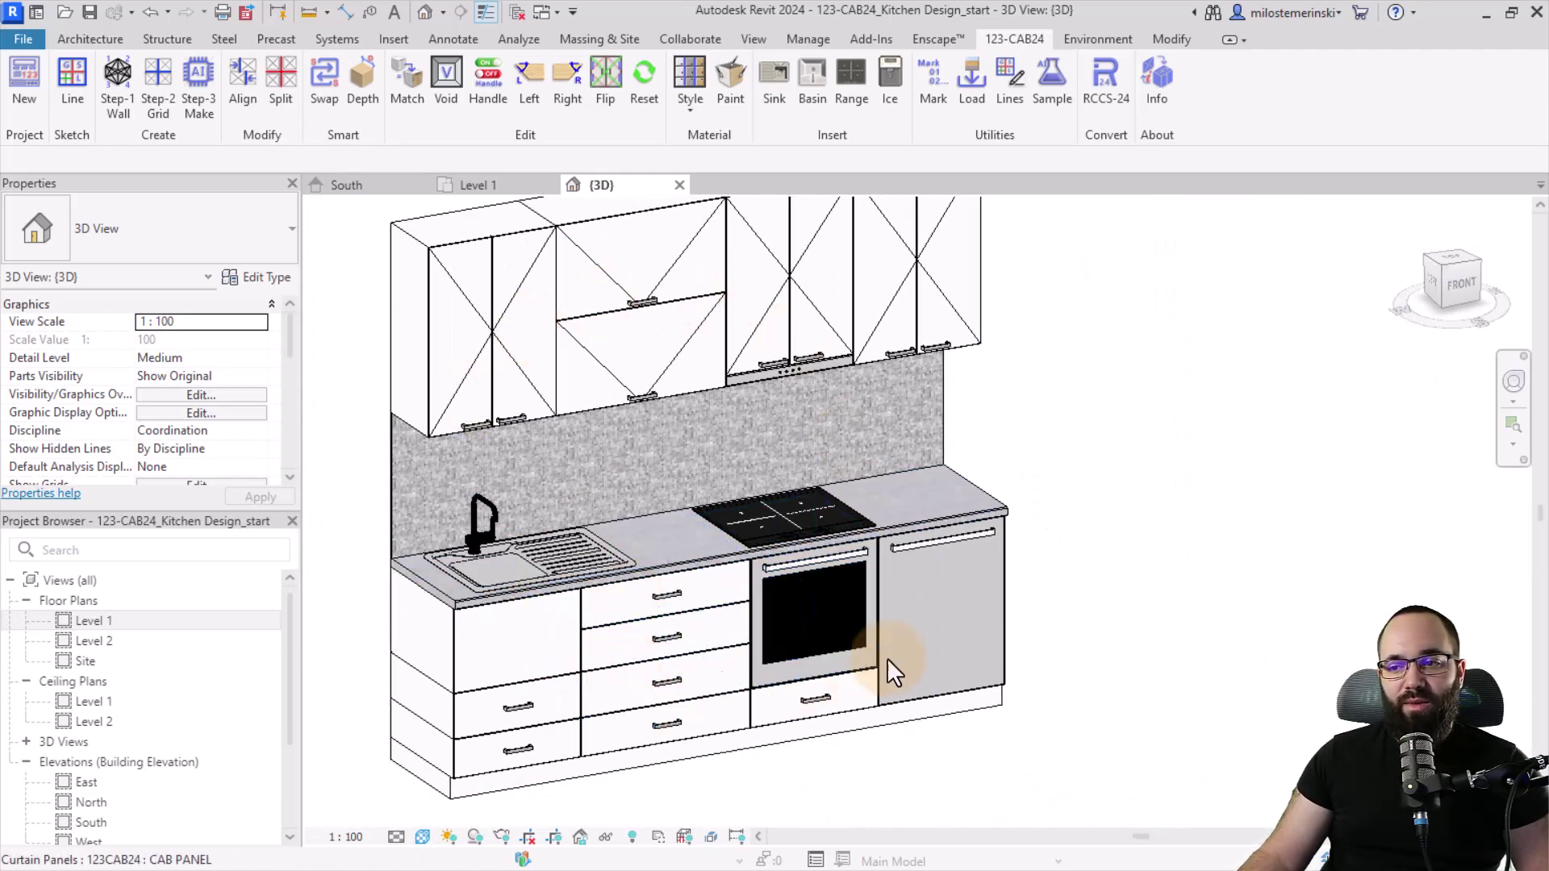
{"action": "middle_click_drag", "start_coordinate": [792, 684], "coordinate": [747, 675], "text": "shift"}
{"action": "scroll", "coordinate": [807, 685], "scroll_direction": "down", "scroll_amount": 2}
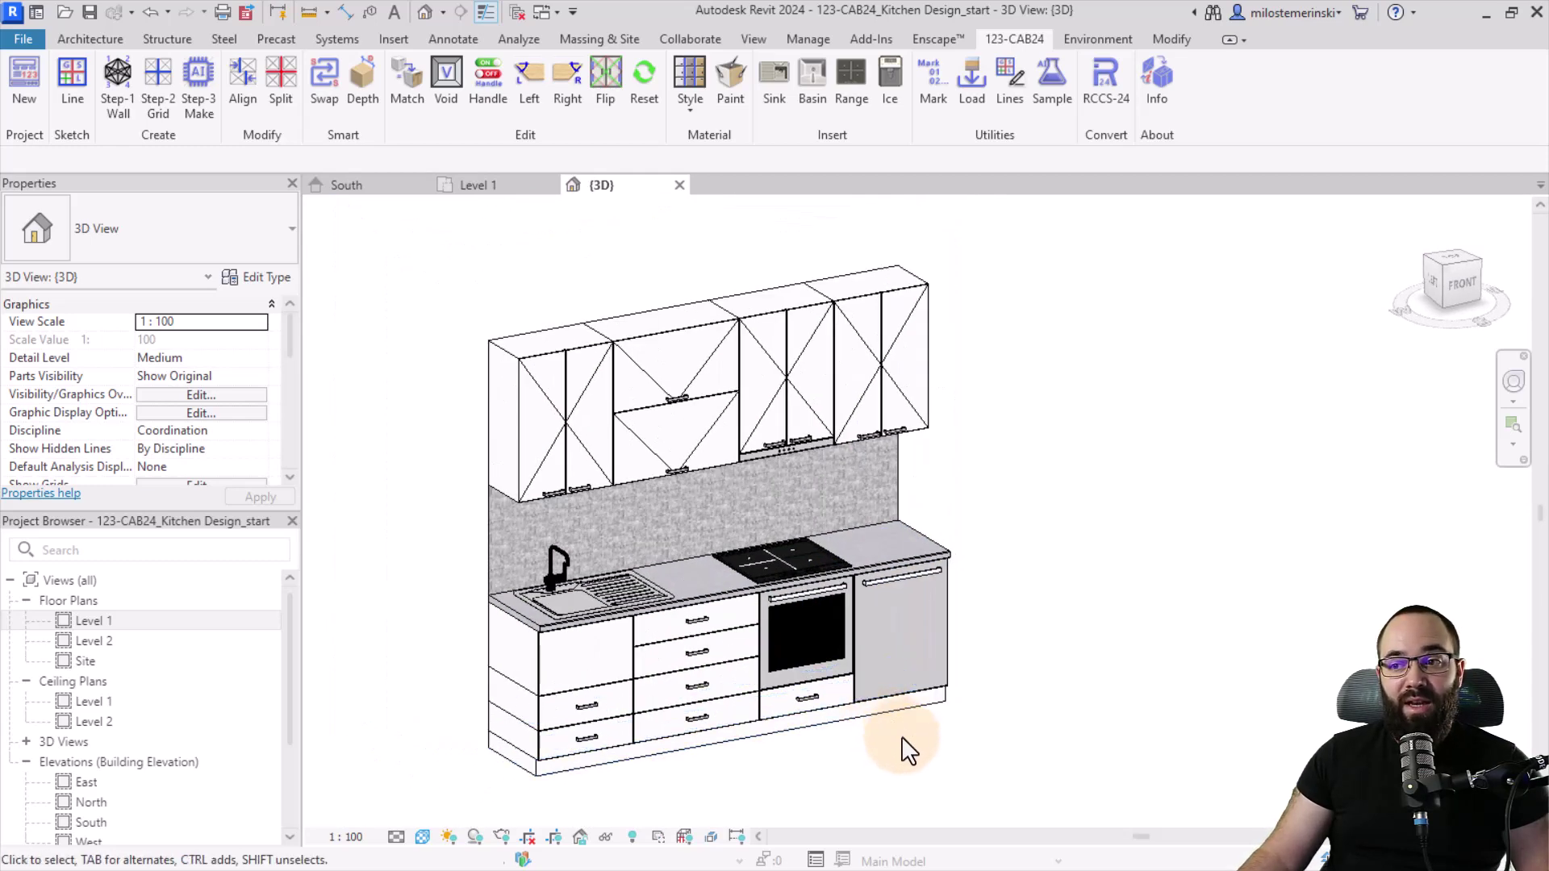
{"action": "middle_click_drag", "start_coordinate": [906, 746], "coordinate": [855, 755]}
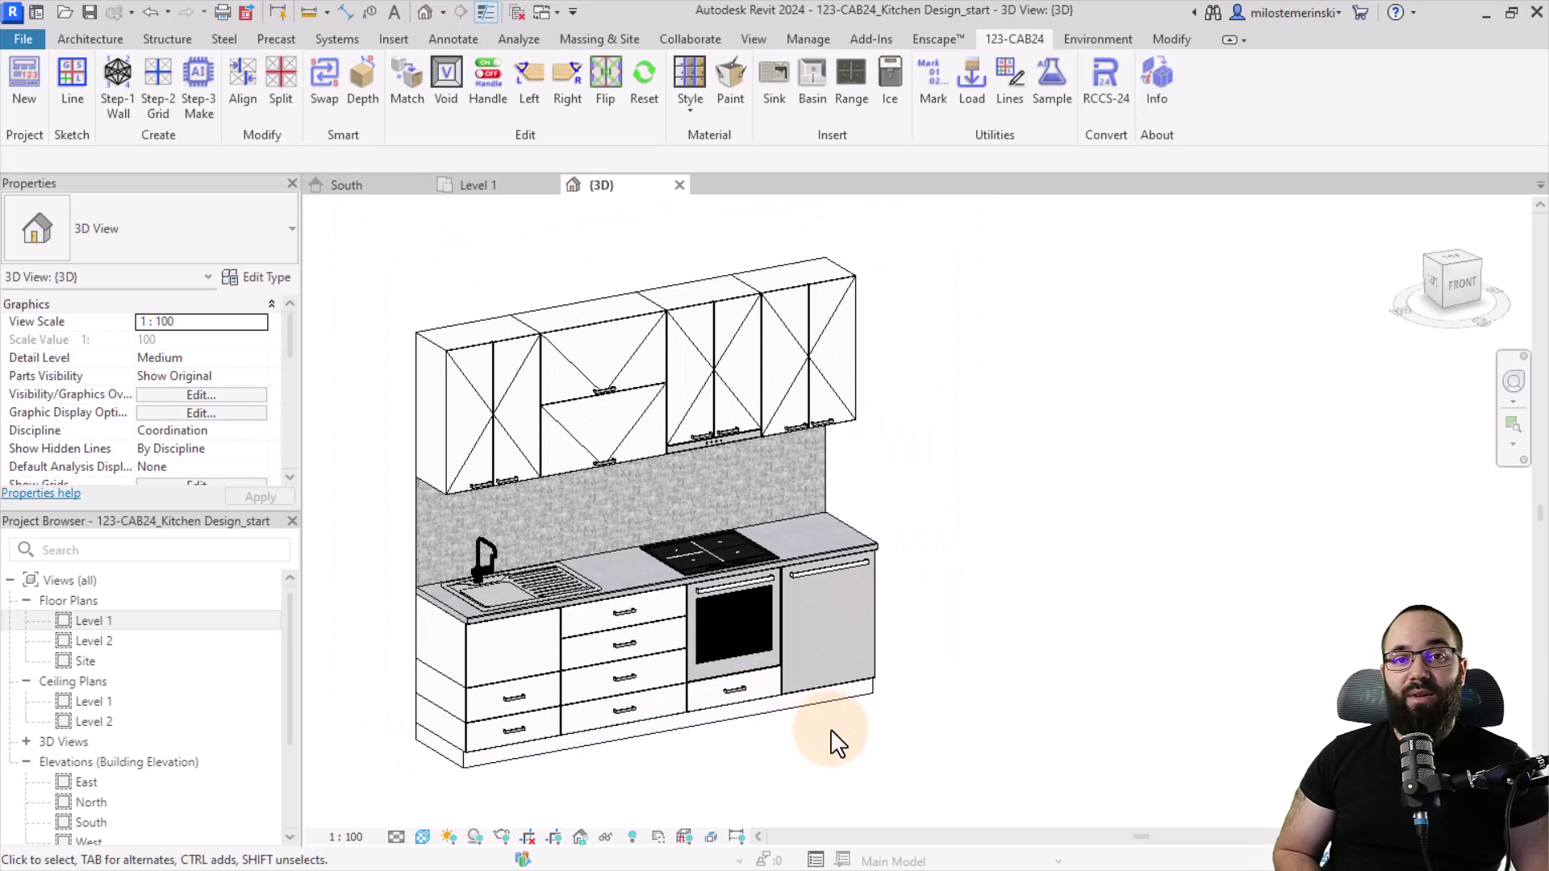
Set the 123-CAB24 cabinet Style to Wood, giving fronts and drawer stacks a wood-grain finish.
{"action": "left_click", "coordinate": [689, 105]}
{"action": "left_click", "coordinate": [714, 197]}
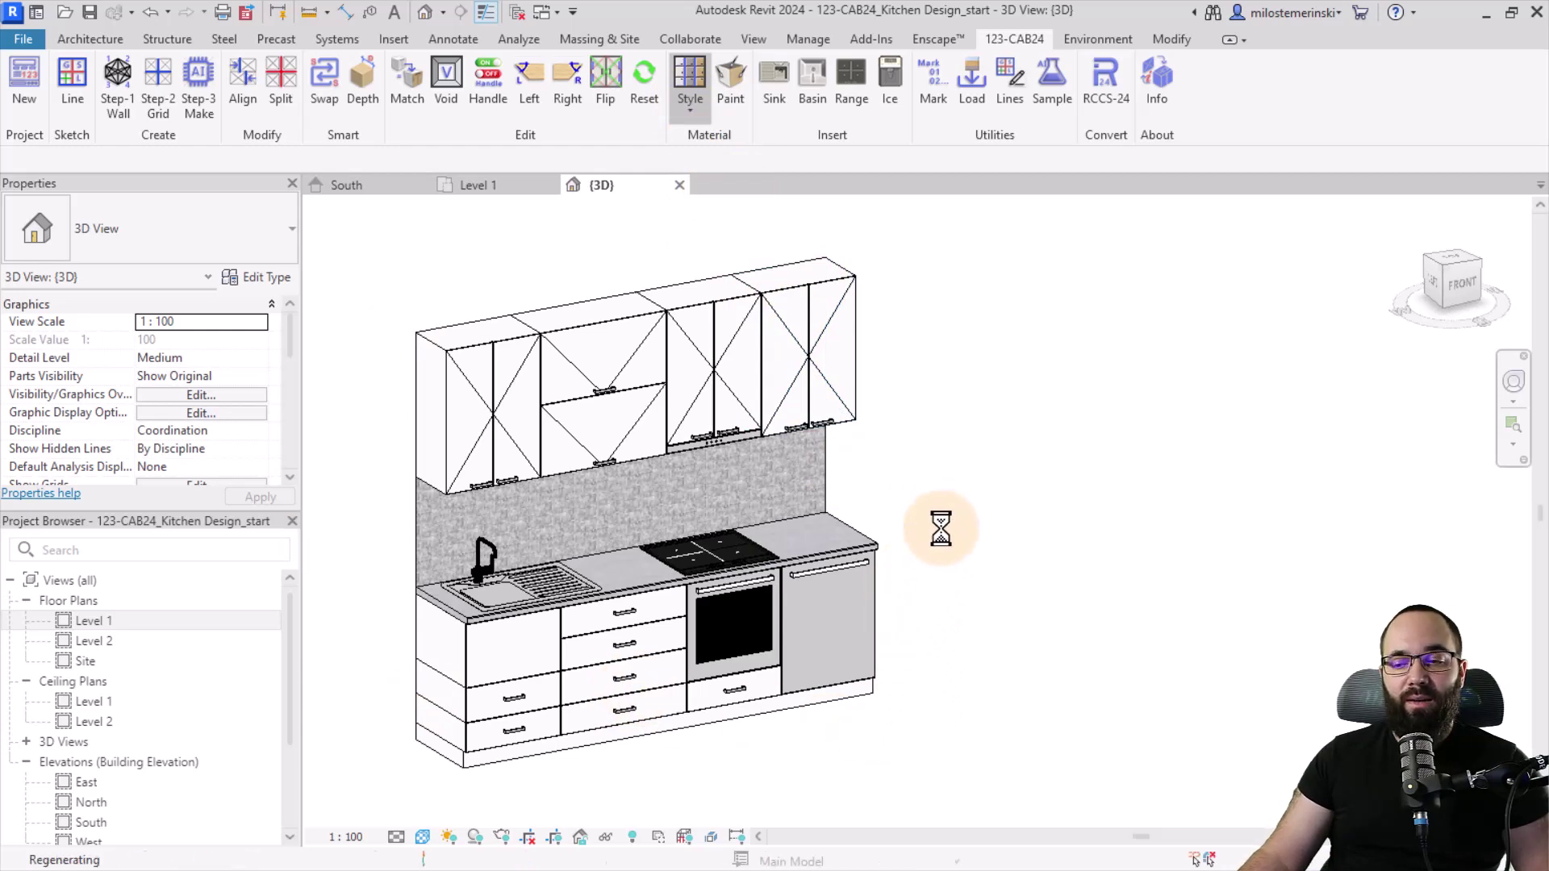
{"action": "left_click", "coordinate": [690, 105]}
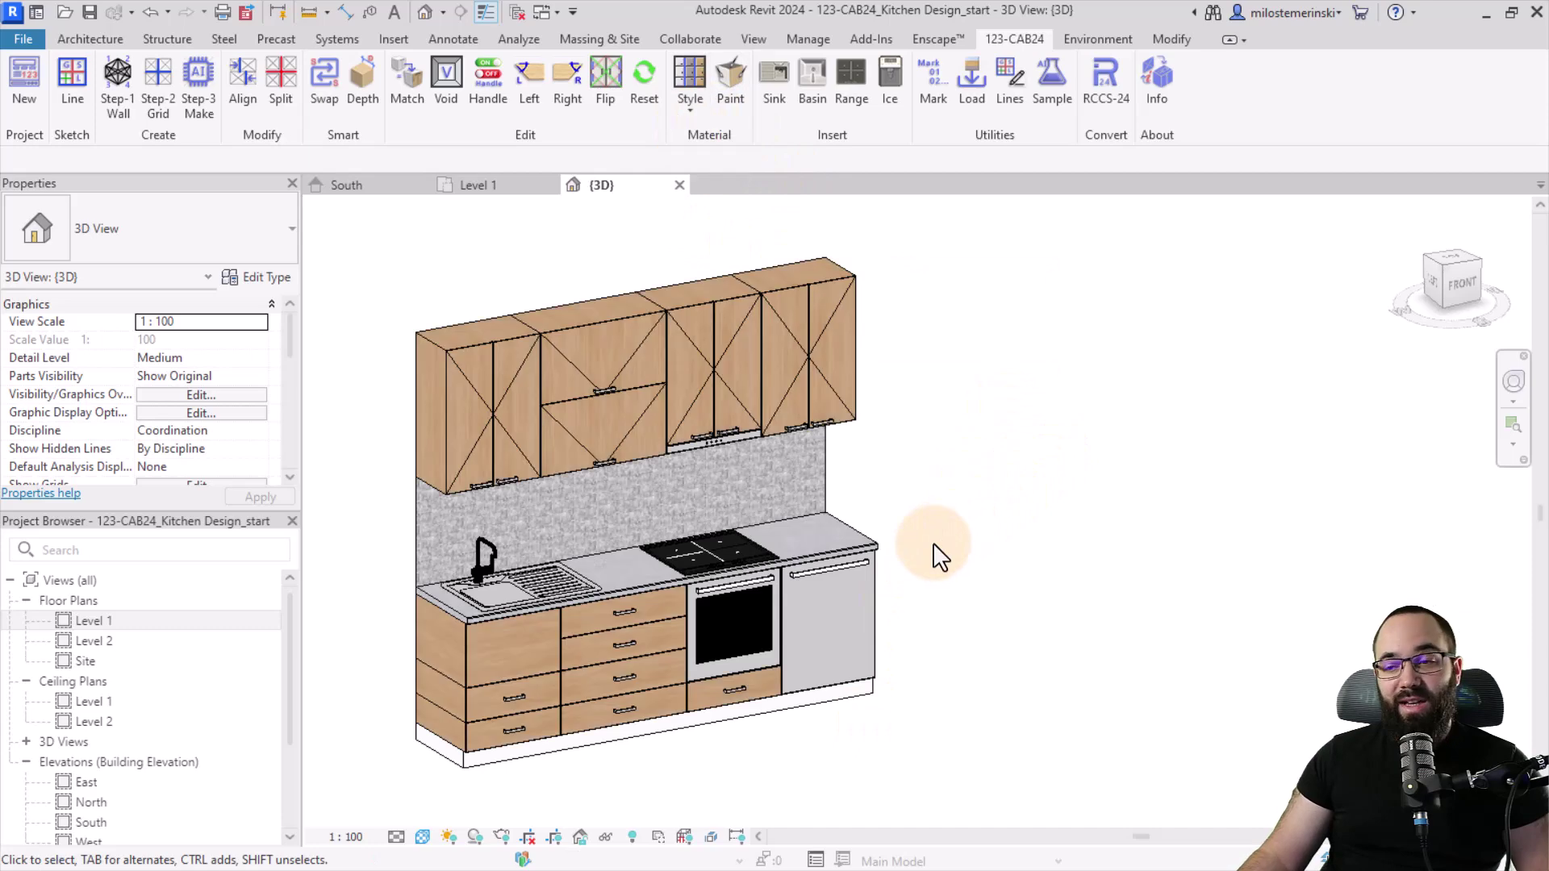
{"action": "middle_click_drag", "start_coordinate": [933, 546], "coordinate": [710, 355], "text": "shift"}
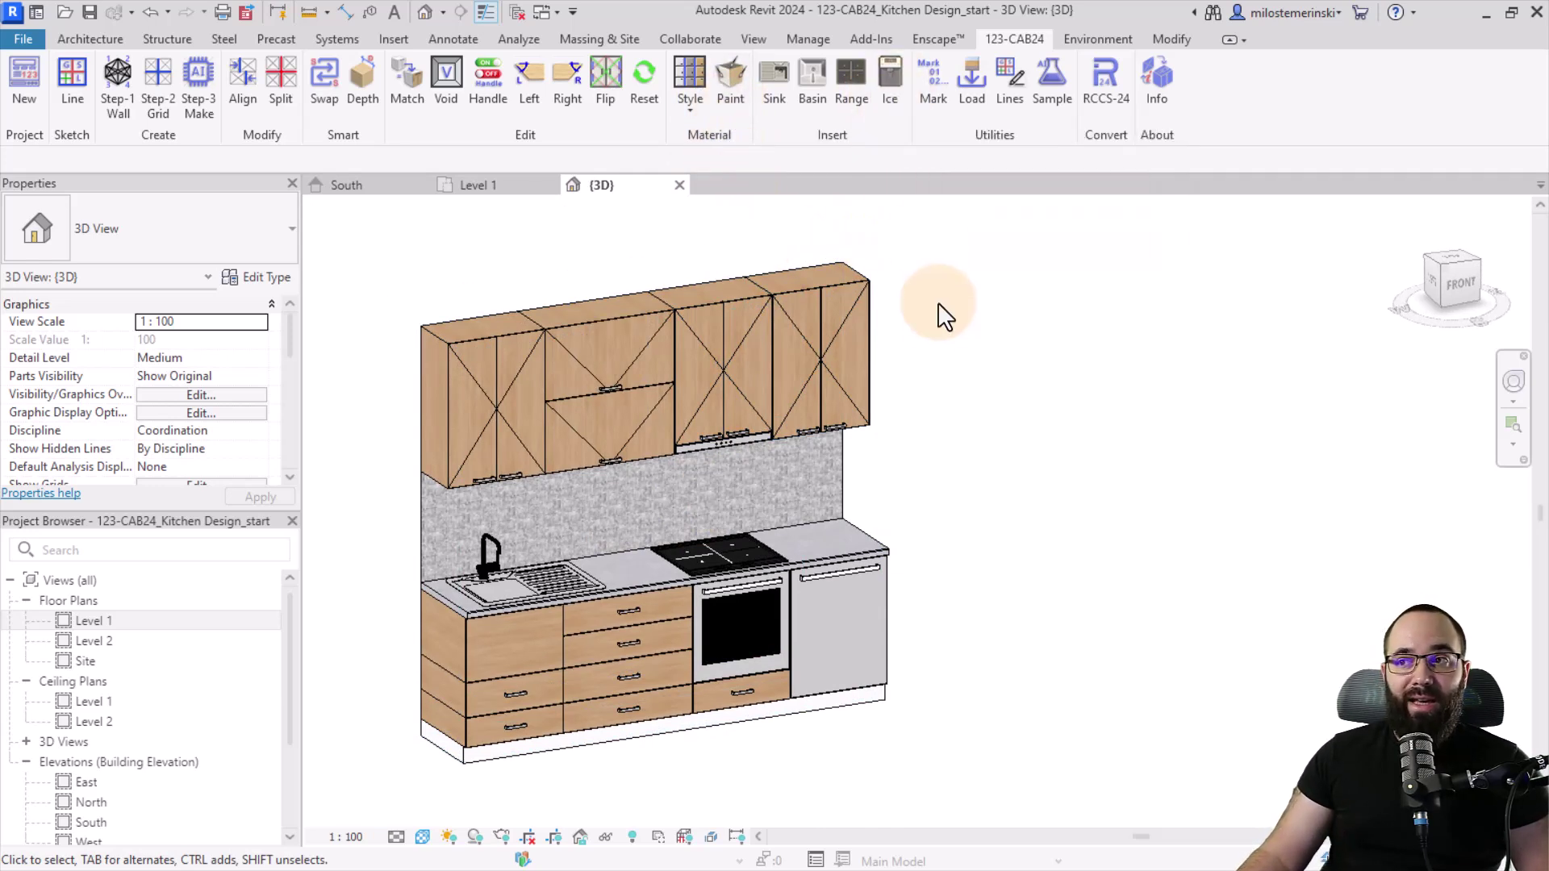
{"action": "middle_click_drag", "start_coordinate": [911, 386], "coordinate": [941, 465]}
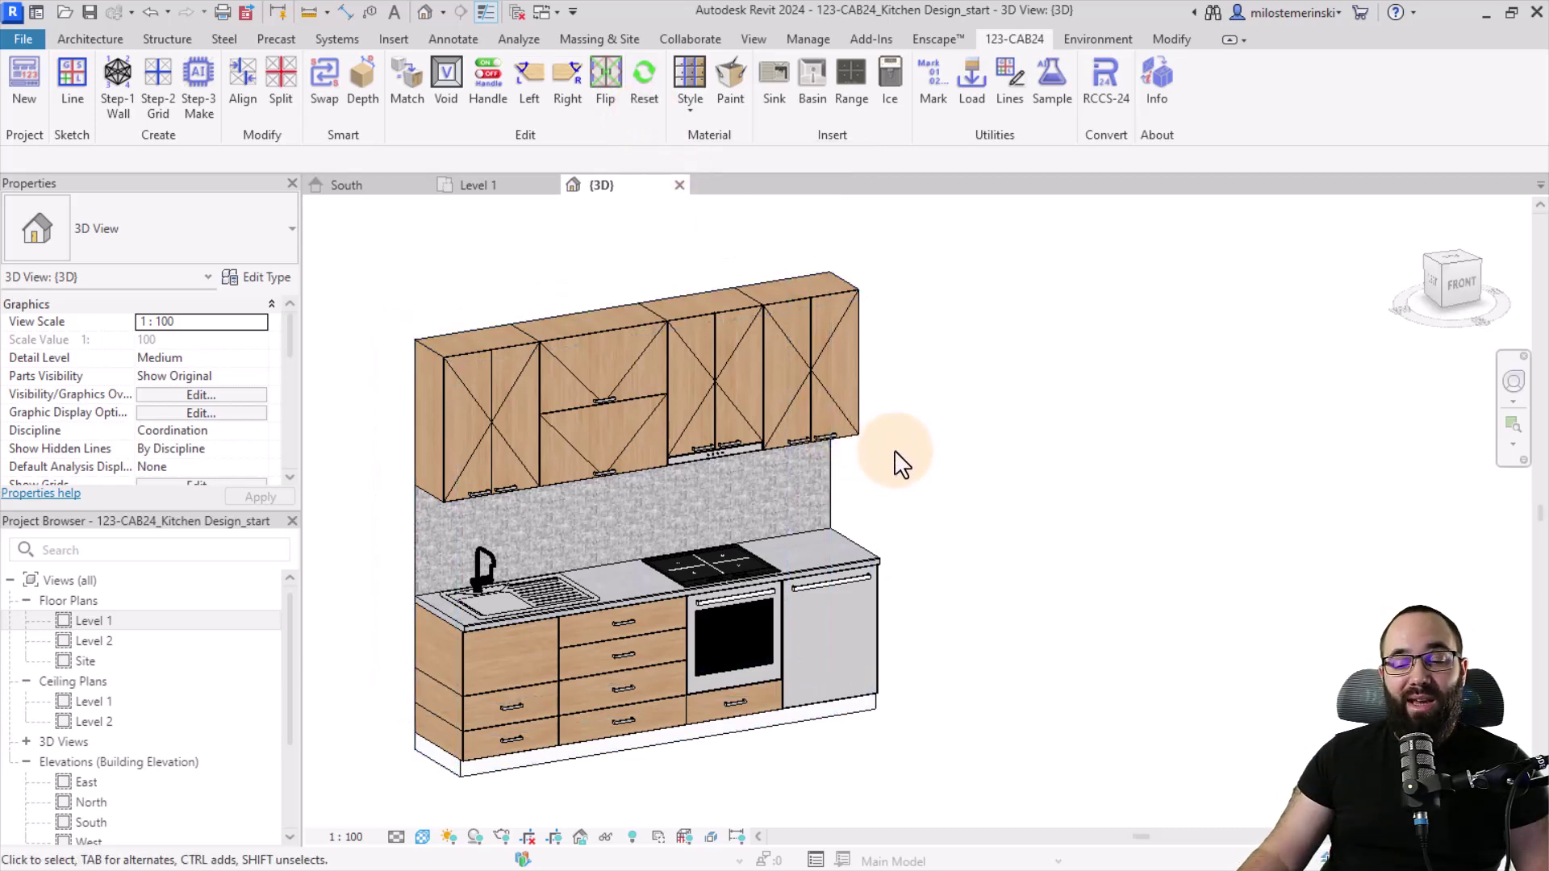
{"action": "middle_click_drag", "start_coordinate": [906, 501], "coordinate": [941, 513], "text": "shift"}
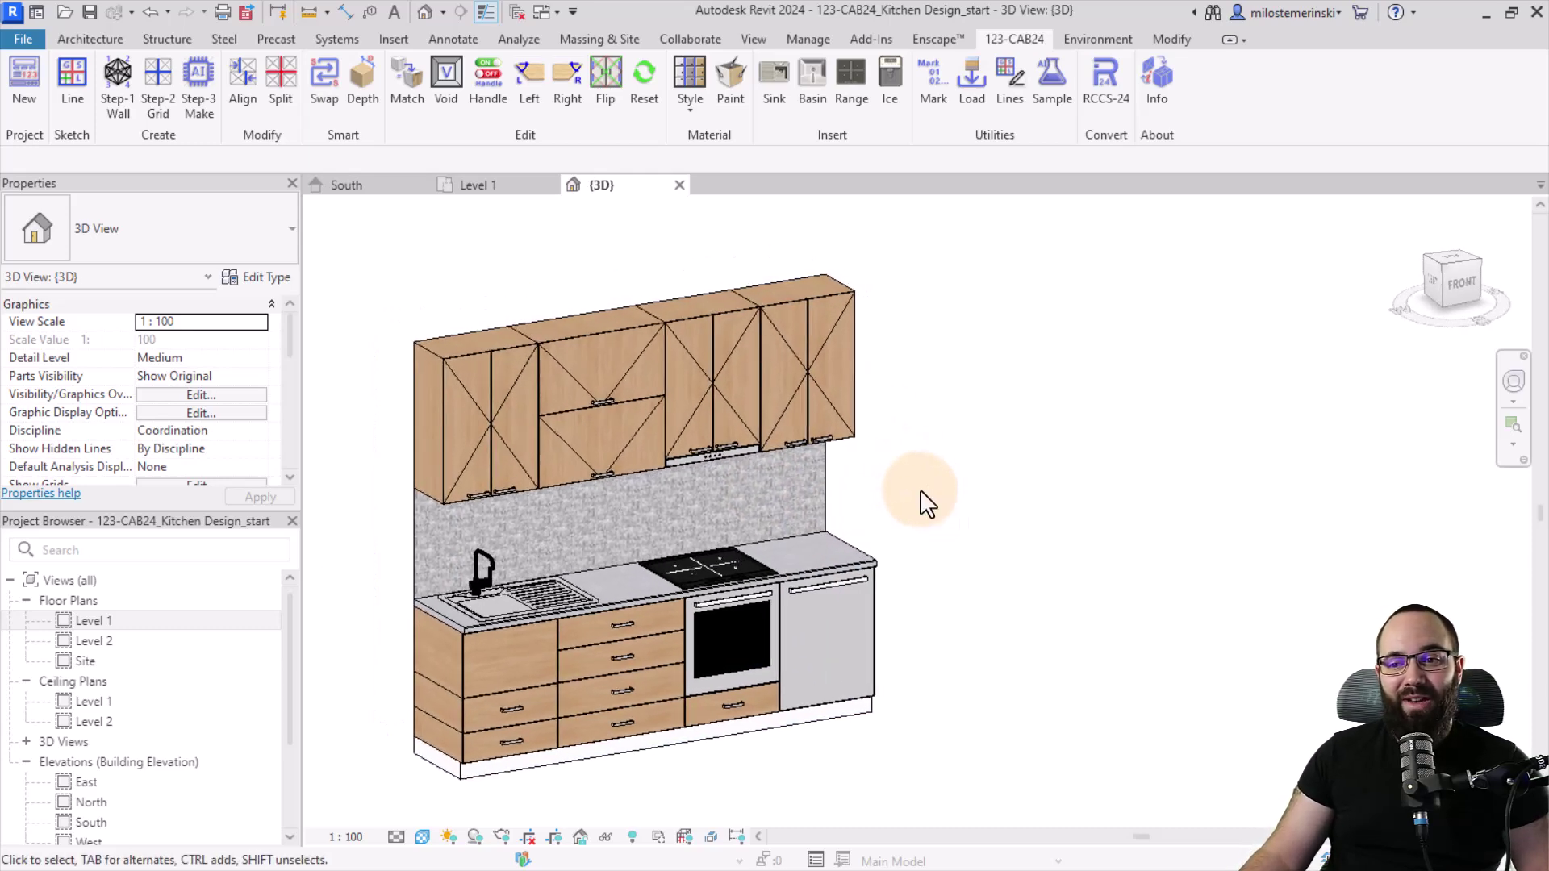
{"action": "middle_click_drag", "start_coordinate": [598, 613], "coordinate": [588, 549], "text": "shift"}
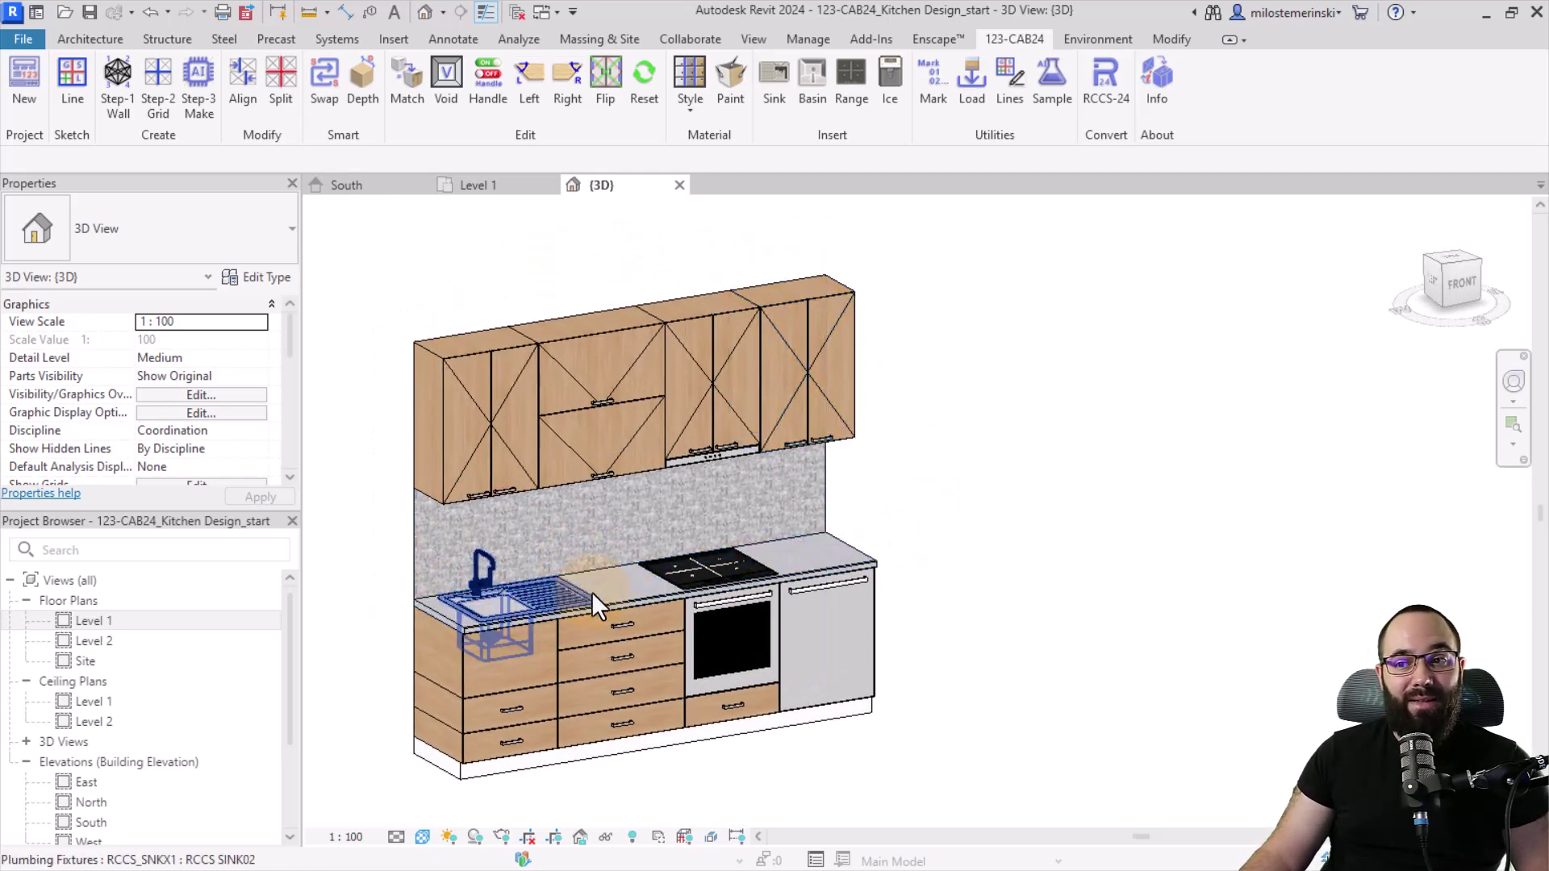
{"action": "left_click", "coordinate": [926, 498]}
{"action": "mouse_move", "coordinate": [926, 497]}
{"action": "middle_mouse_down"}
{"action": "mouse_move", "coordinate": [944, 518]}
{"action": "mouse_move", "coordinate": [929, 514]}
{"action": "middle_mouse_up"}
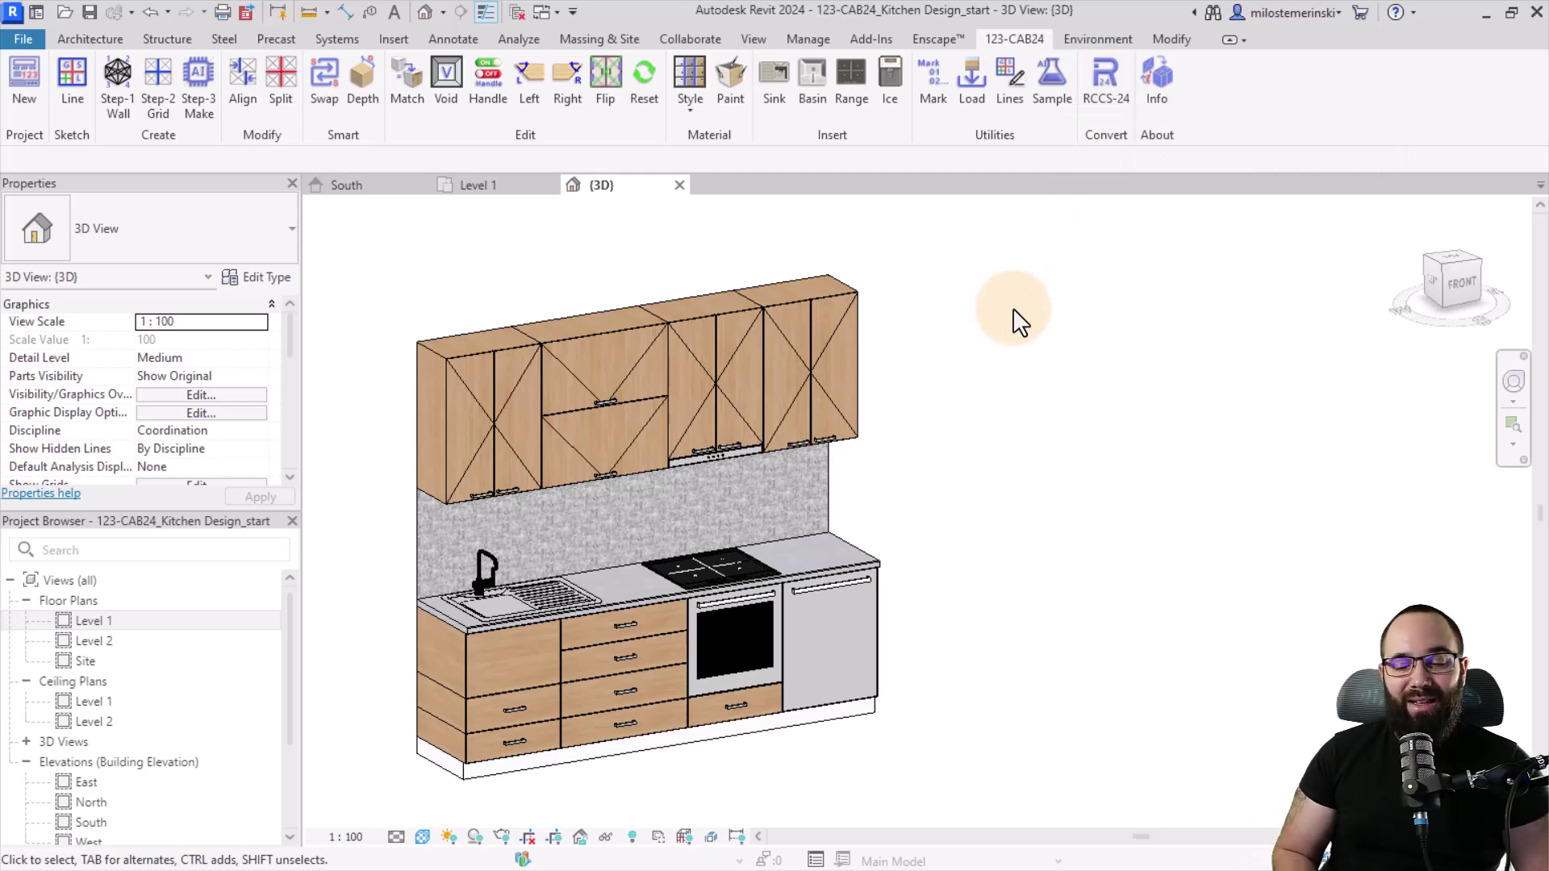
{"action": "middle_click_drag", "start_coordinate": [920, 448], "coordinate": [919, 495], "text": "shift"}
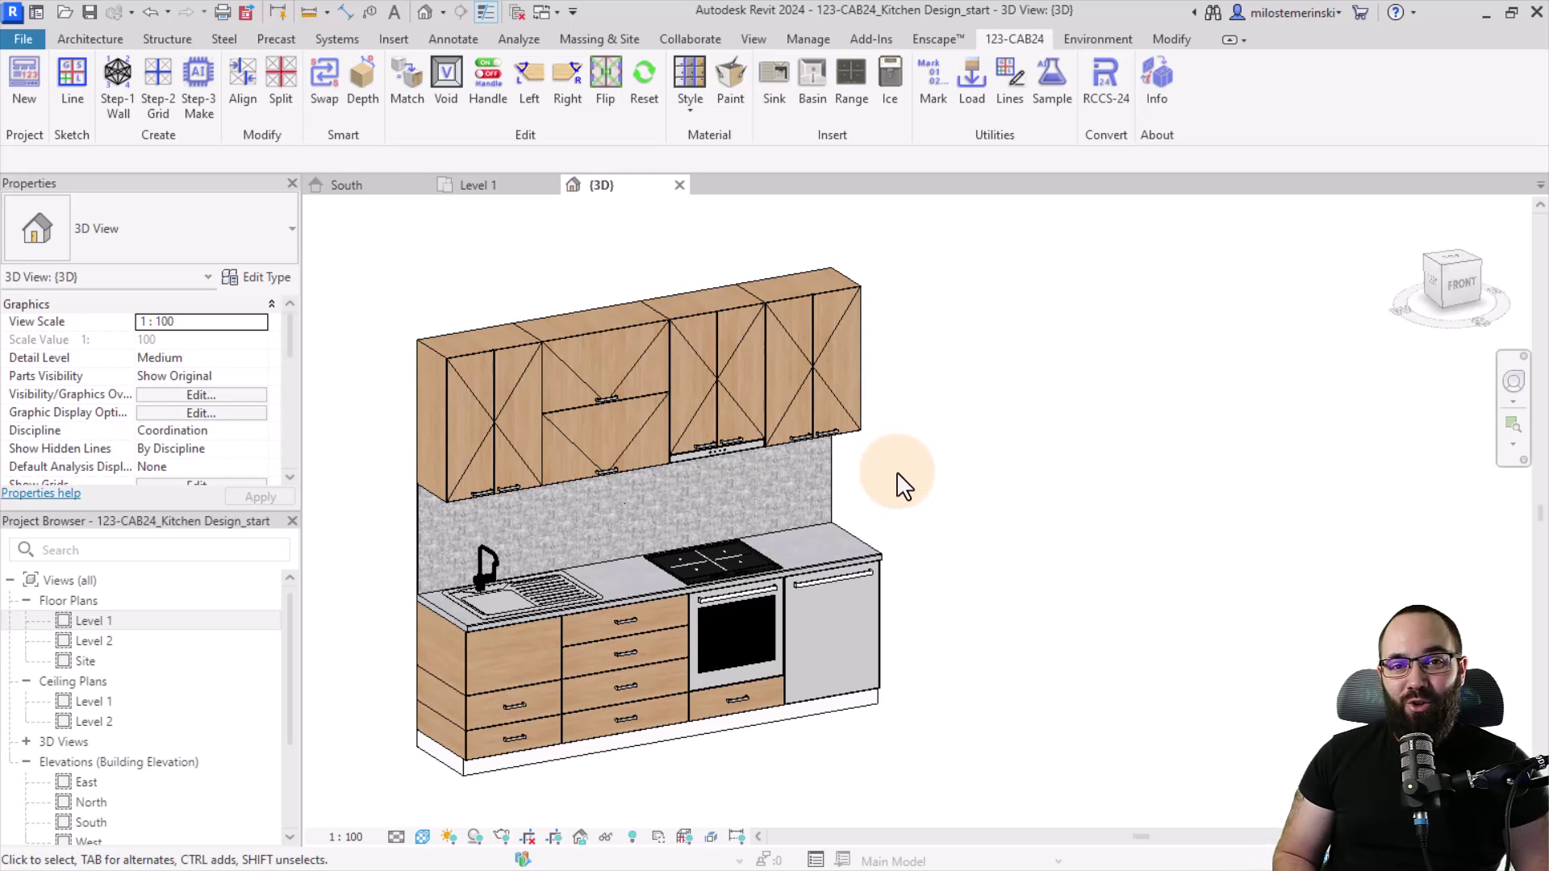